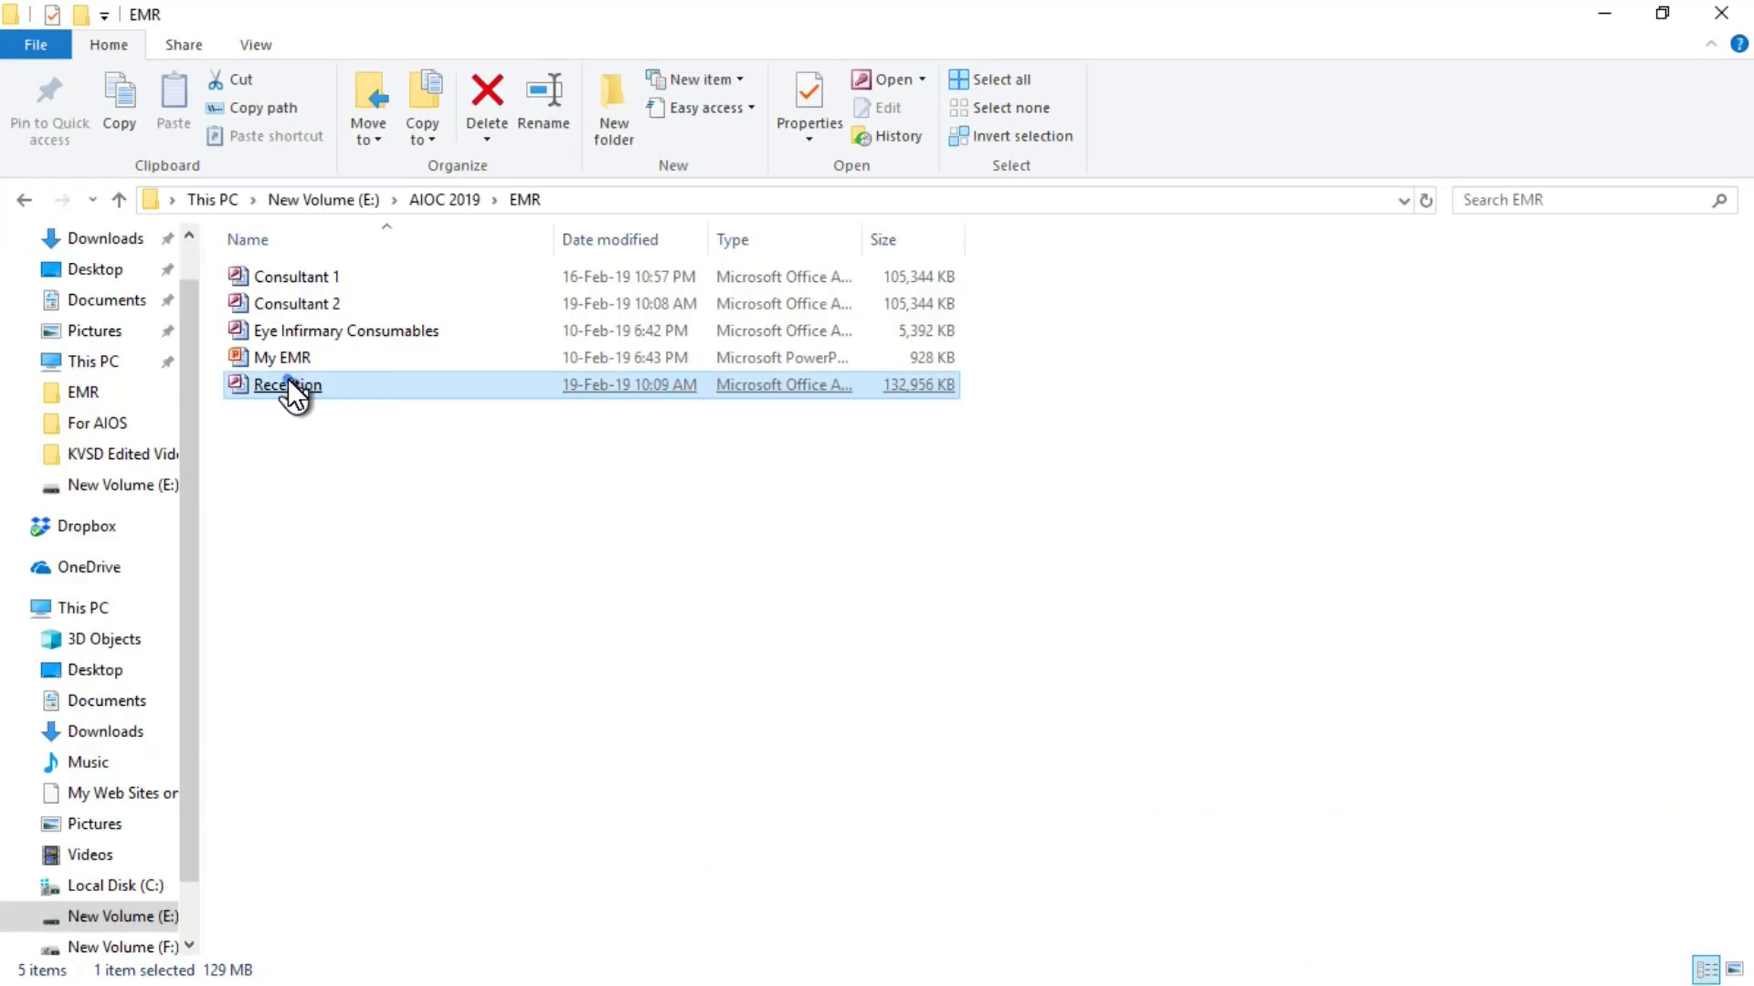
Open the Reception database and log on with the database password.
double_click(289, 384)
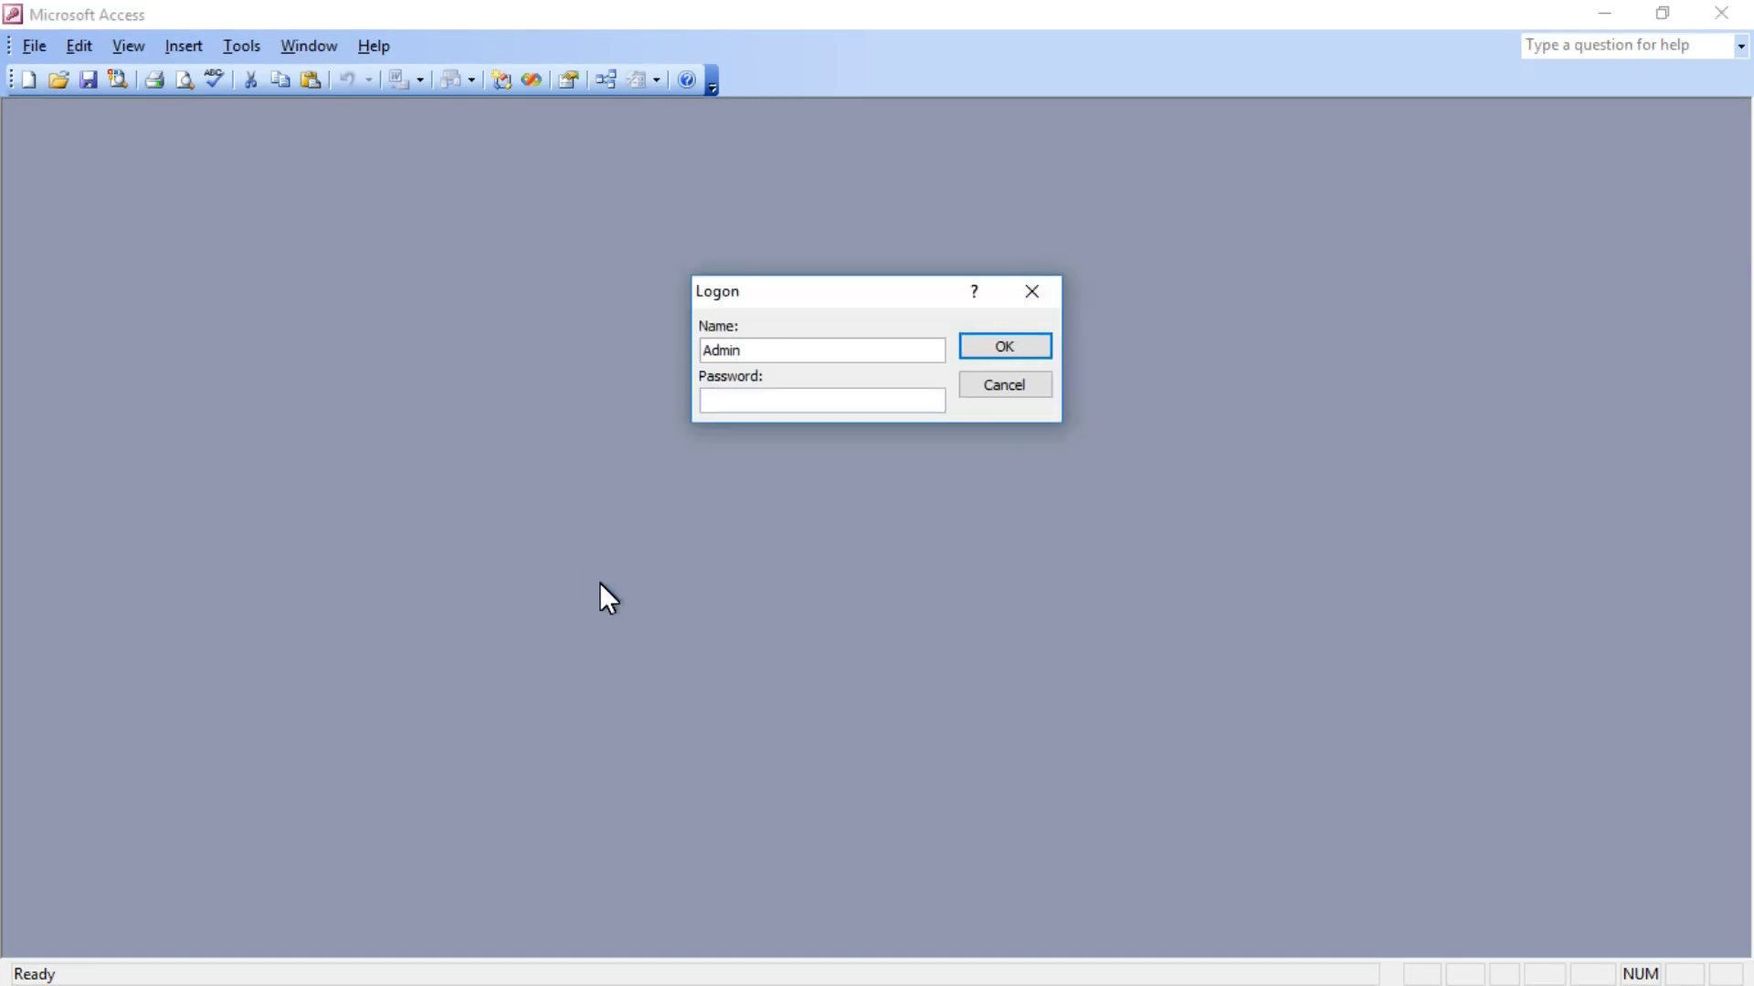
text(********)
click(976, 346)
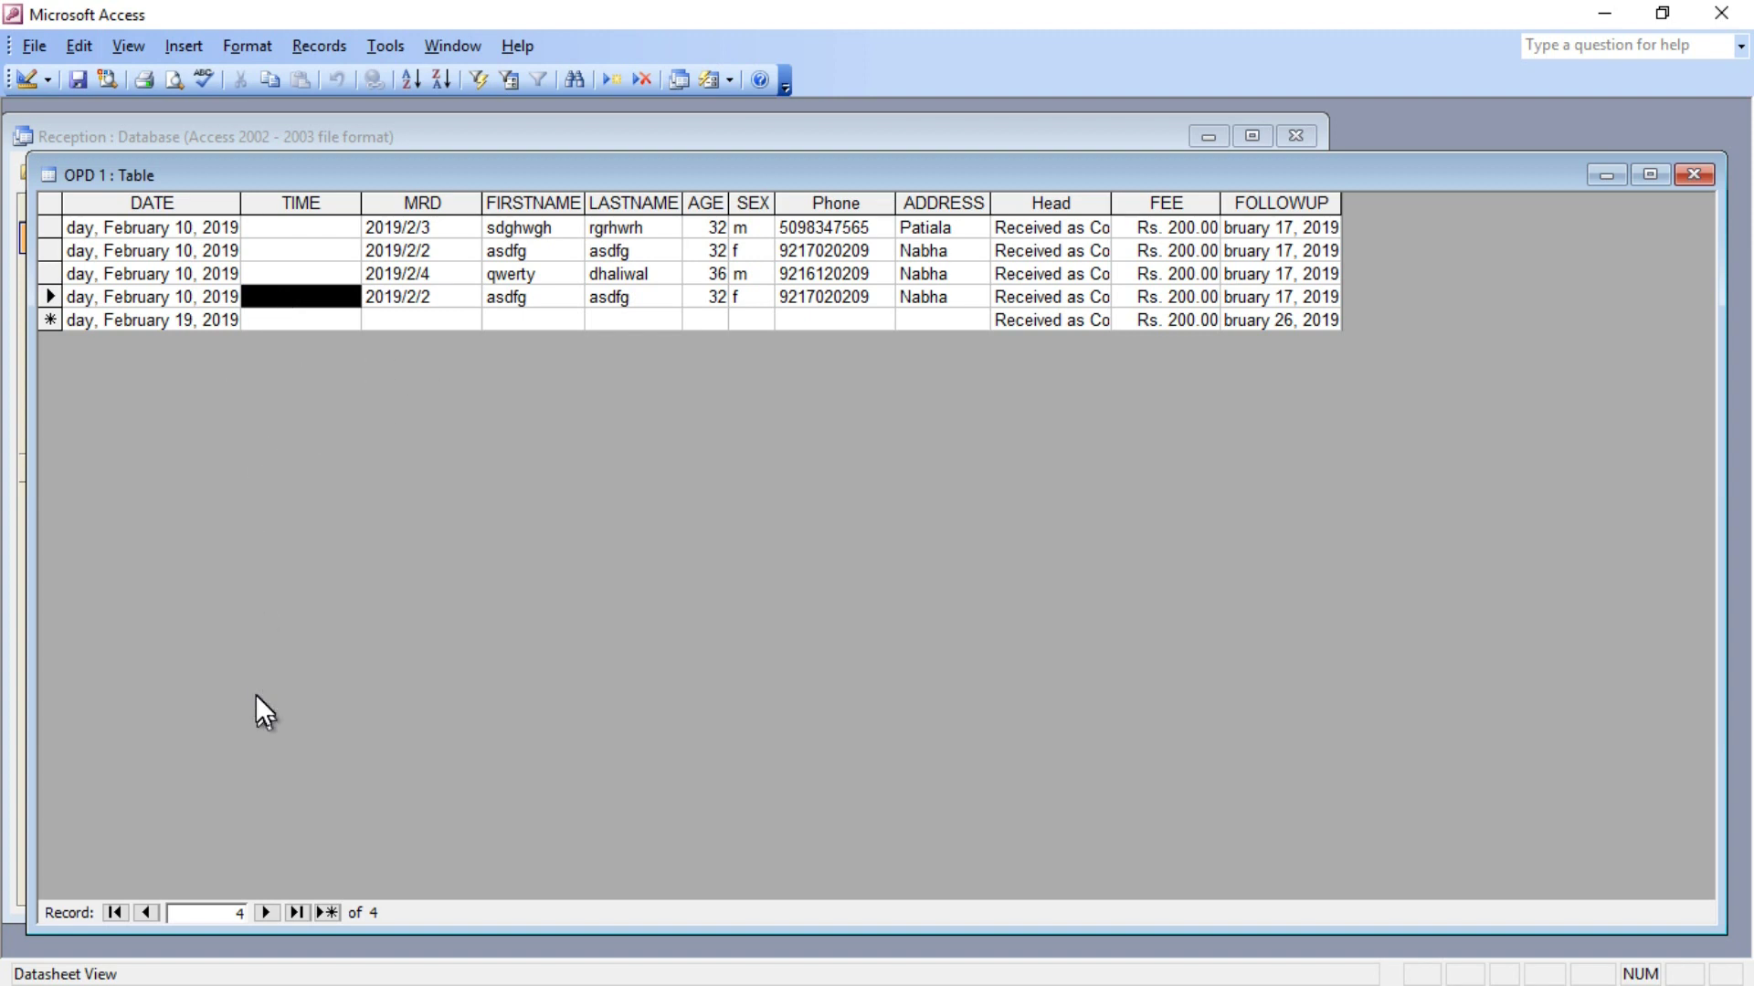
Start a new OPD 1 record with visit time 10:11 AM, MRD 2019/2/5 and the patient's first name.
click(327, 911)
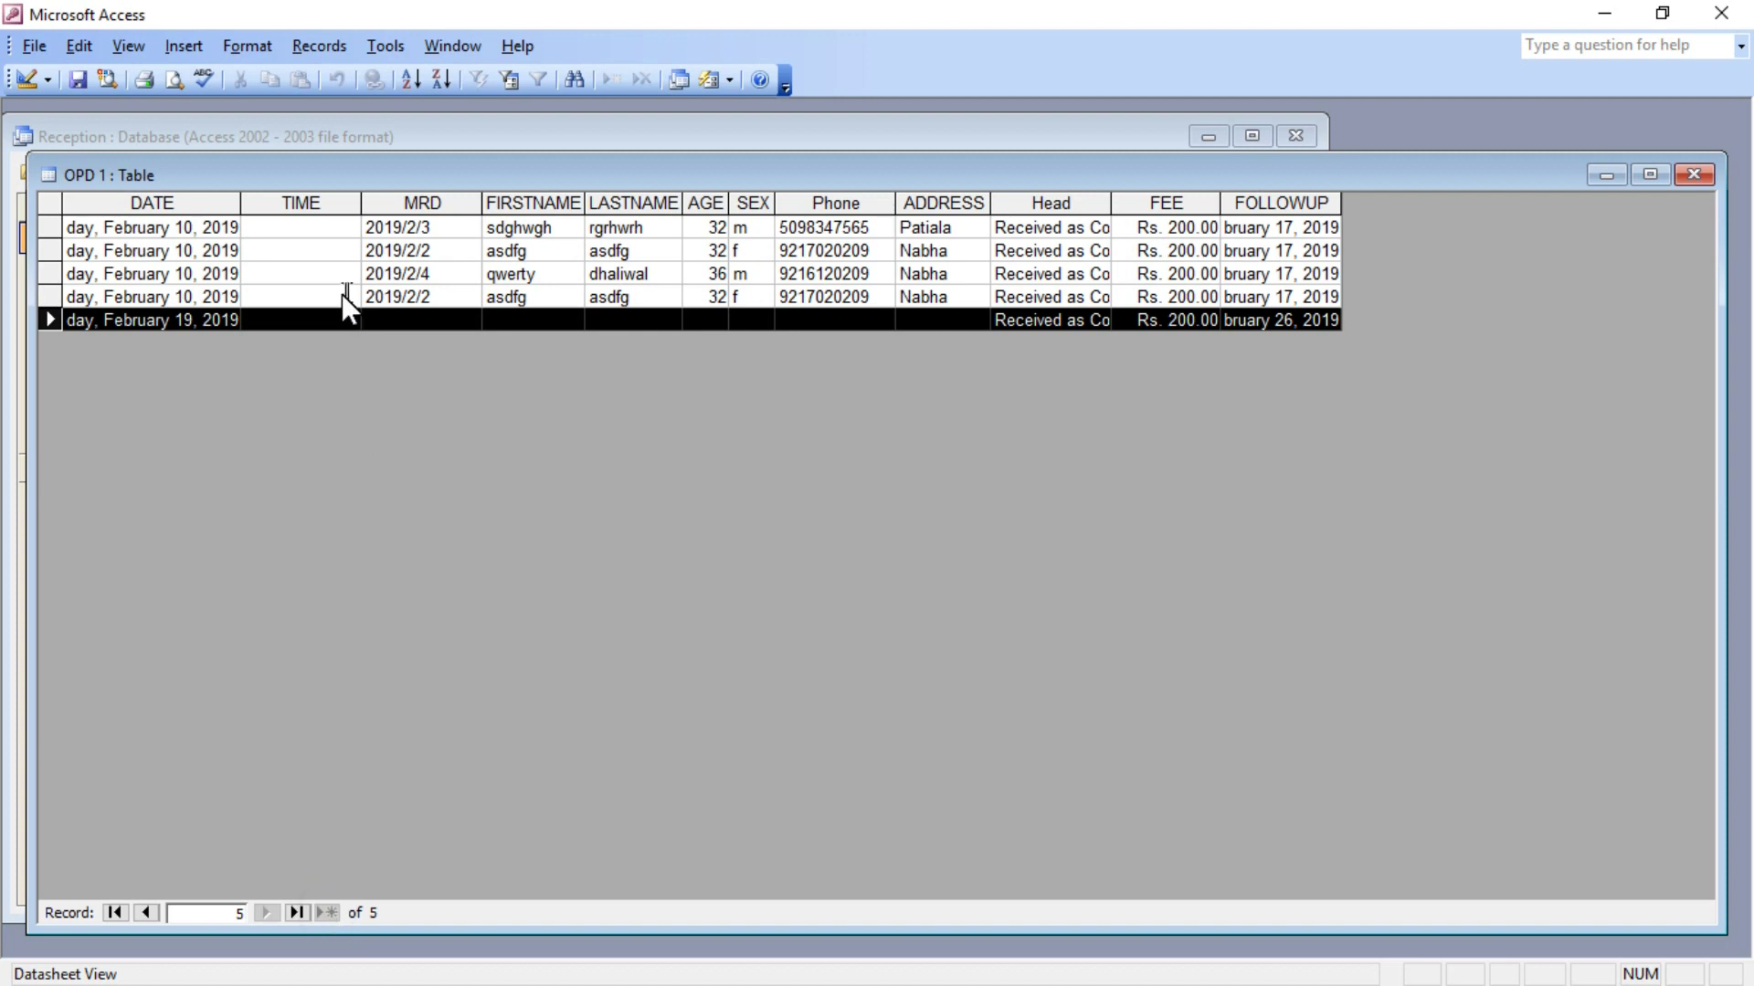
click(324, 316)
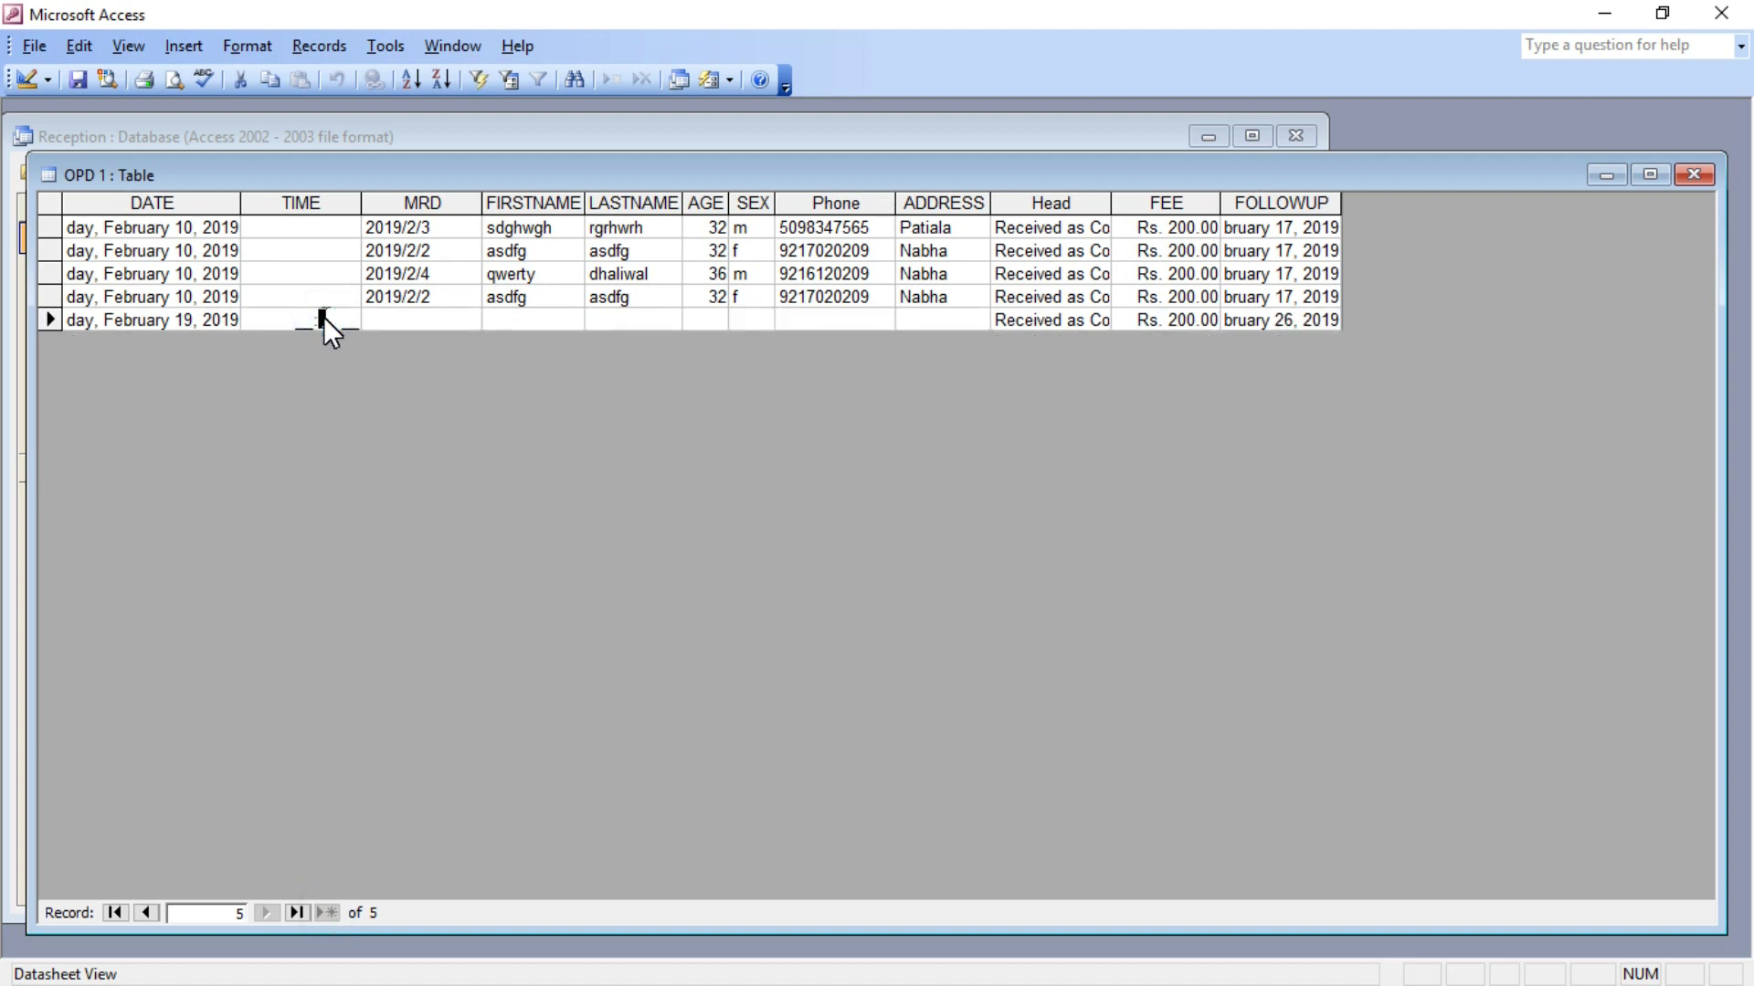
text(10:)
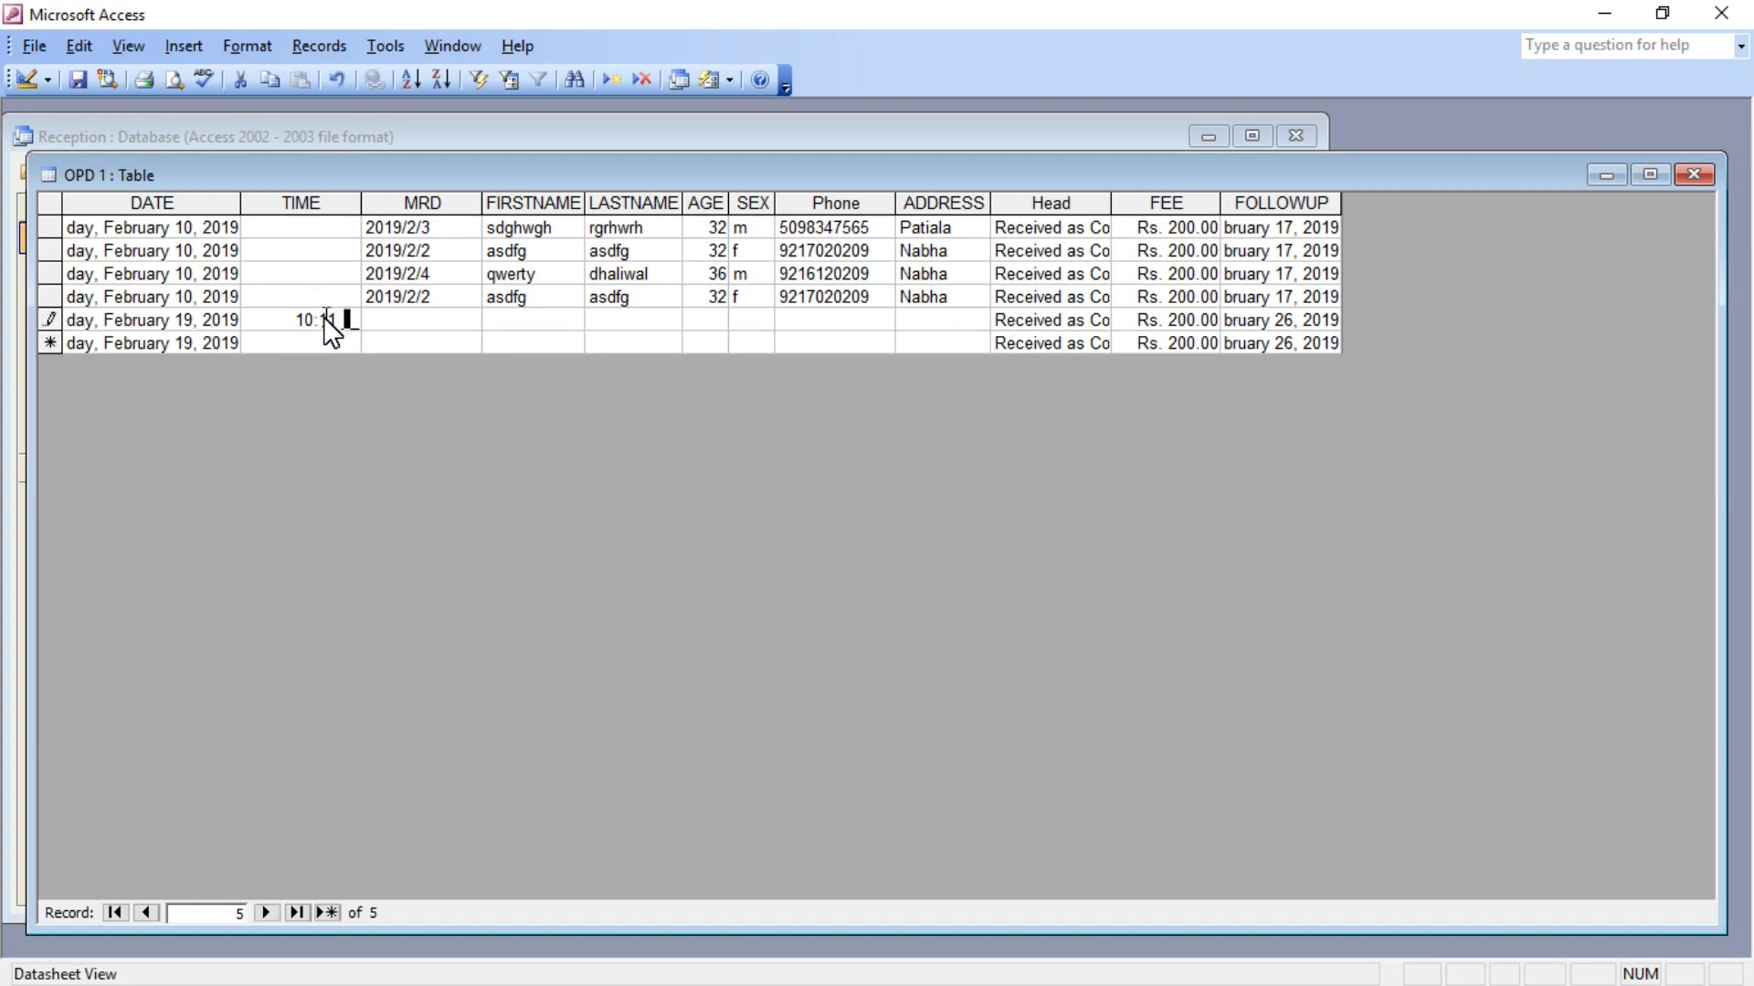
text(11am)
key(Tab)
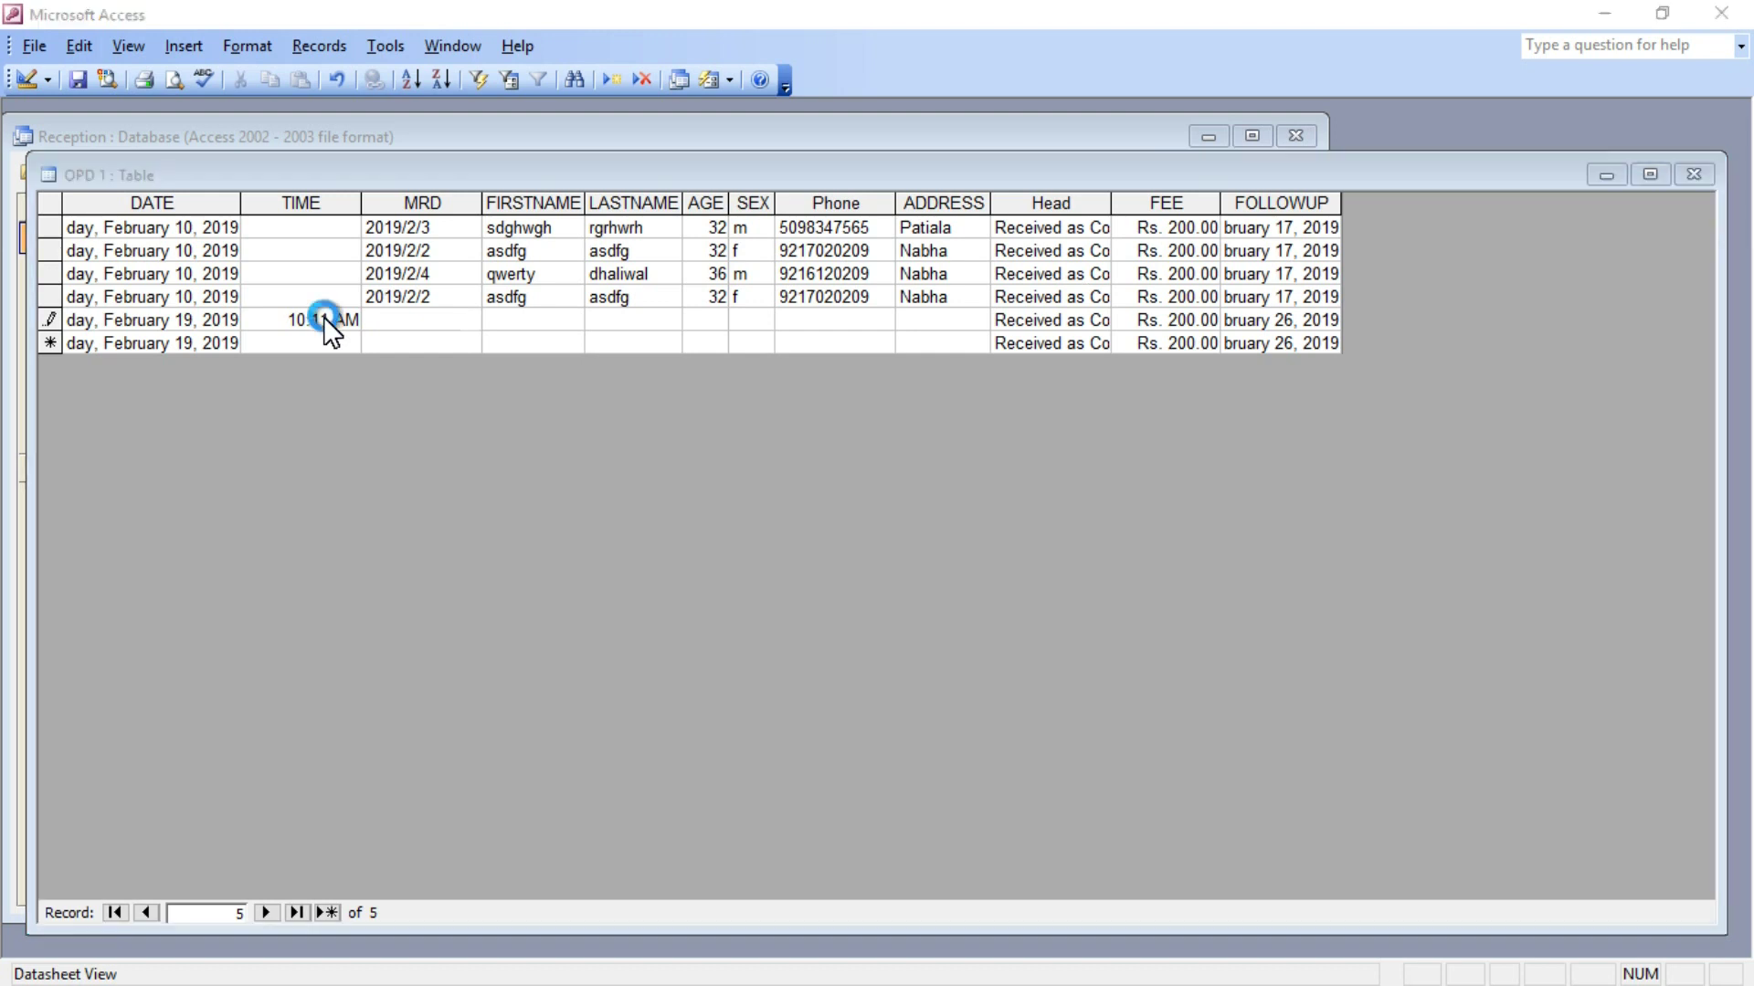
key(Return)
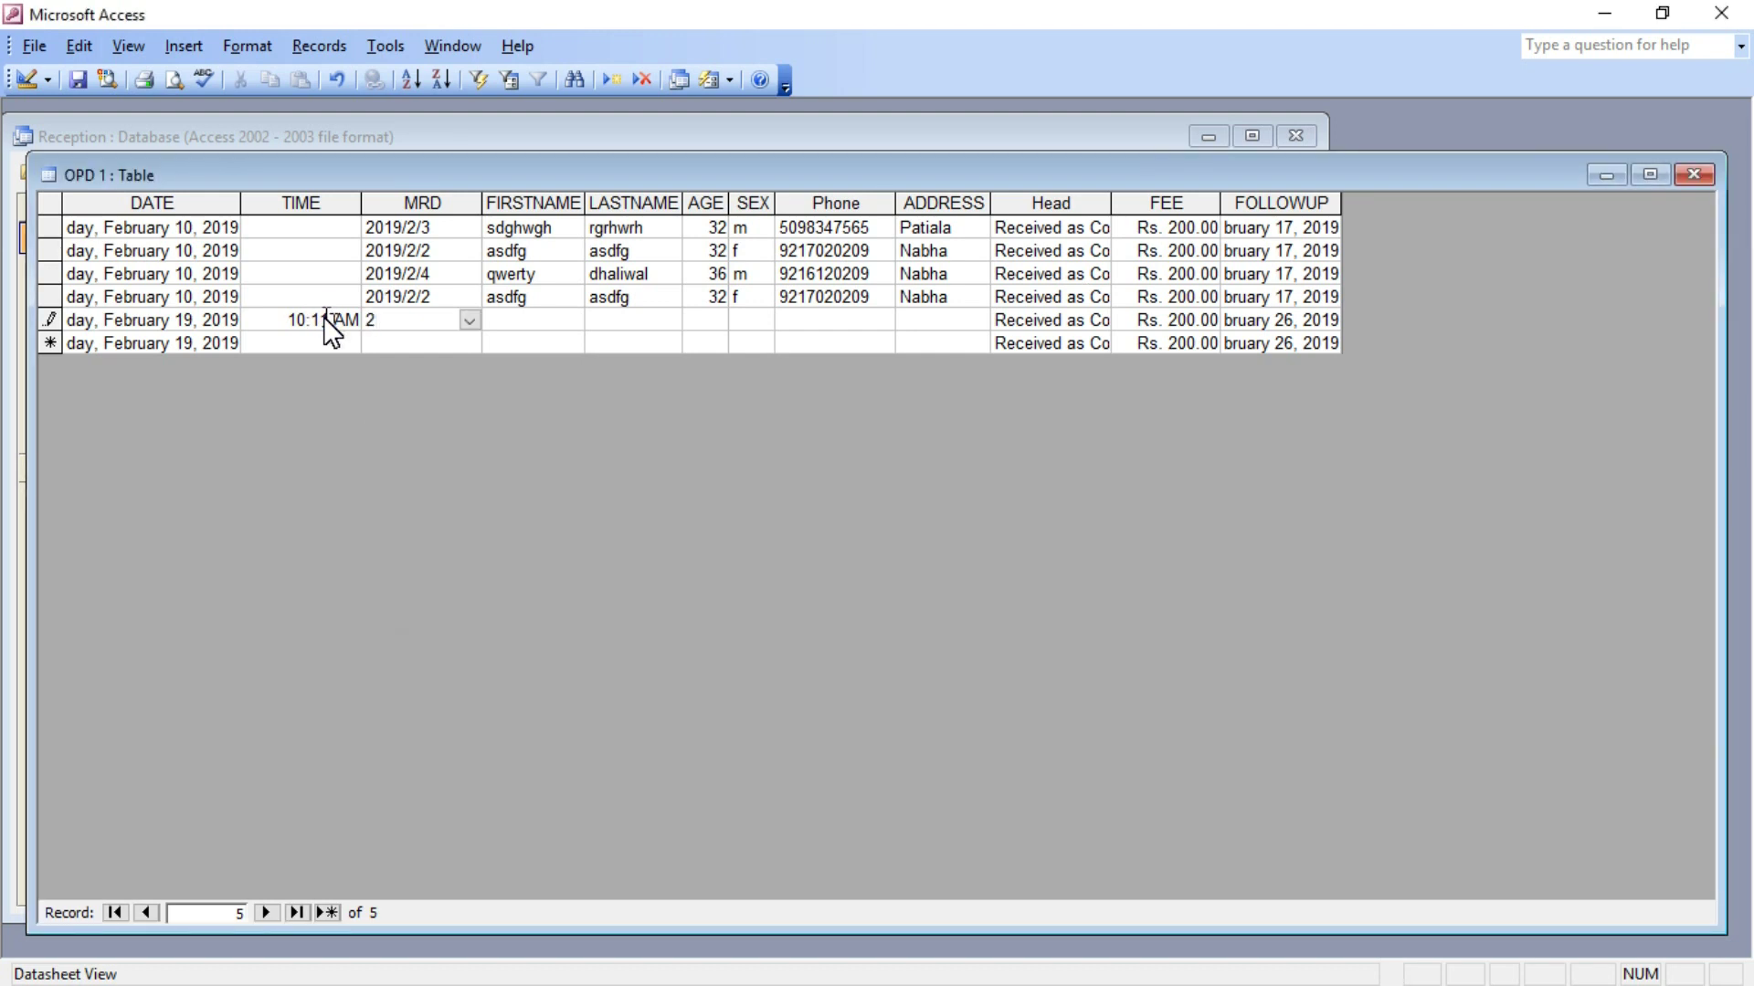
text(2019/)
text(2/)
text(5)
key(Tab)
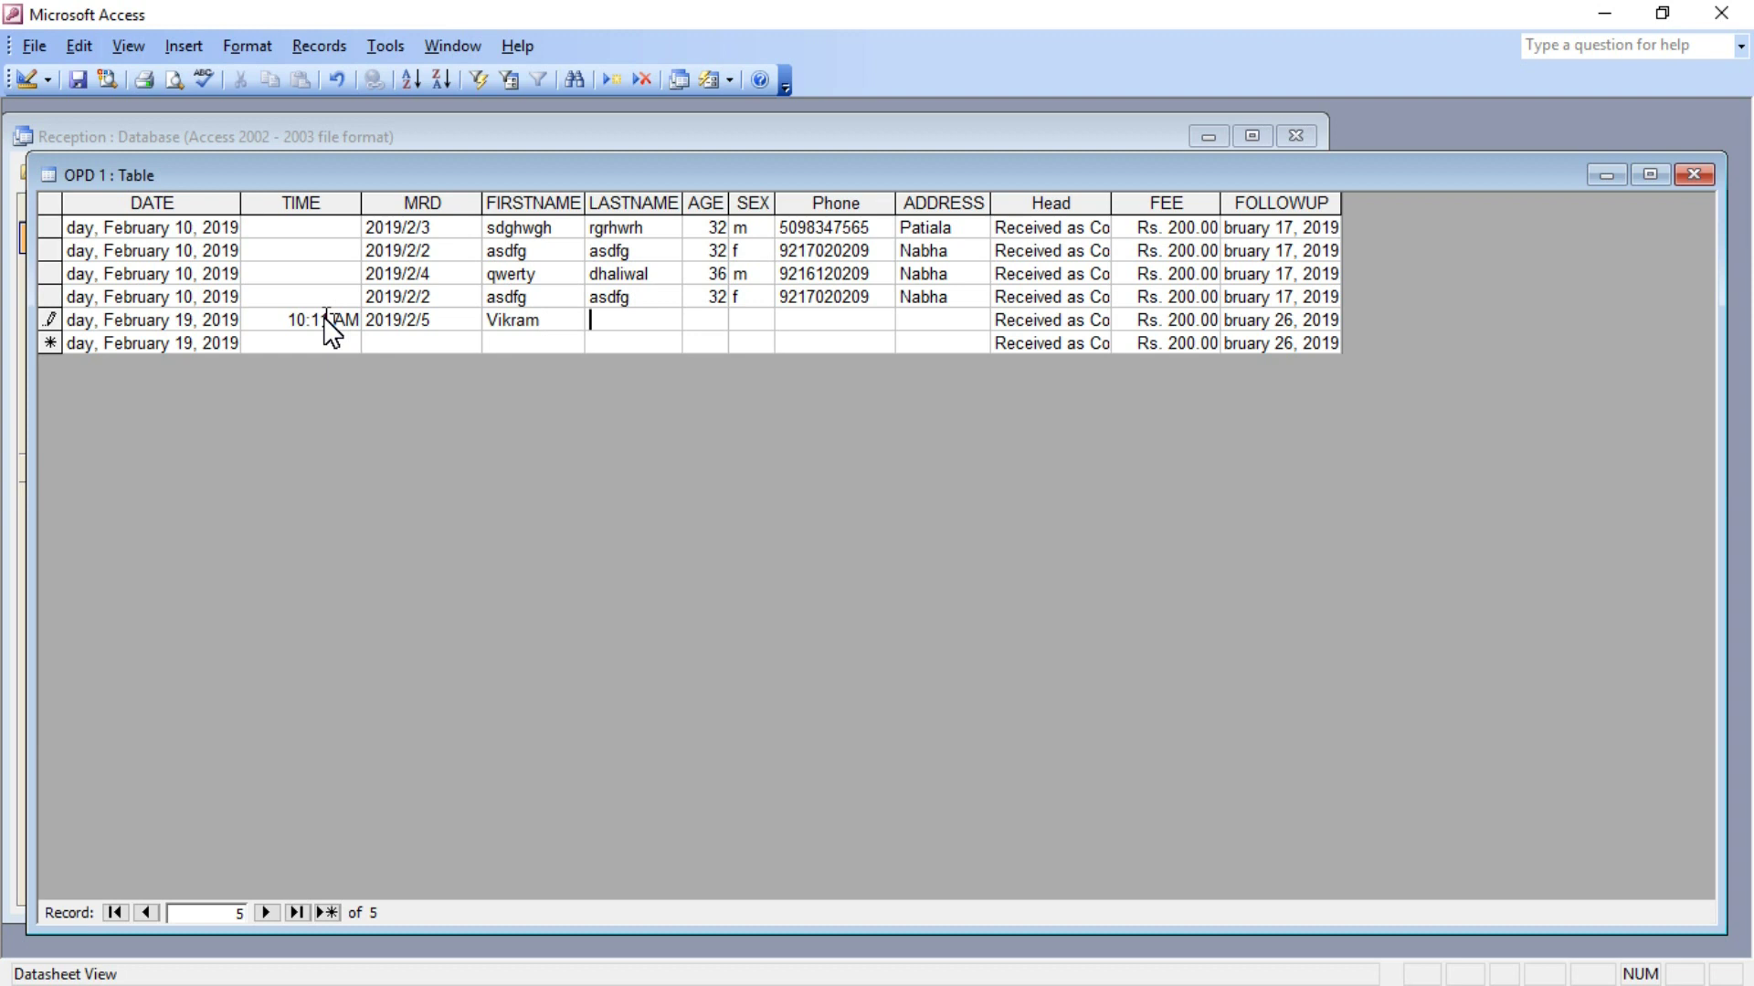
Fill in the patient's last name, age 36, sex male, phone number and address.
key(Tab)
text(36)
key(Tab)
text(m)
key(Tab)
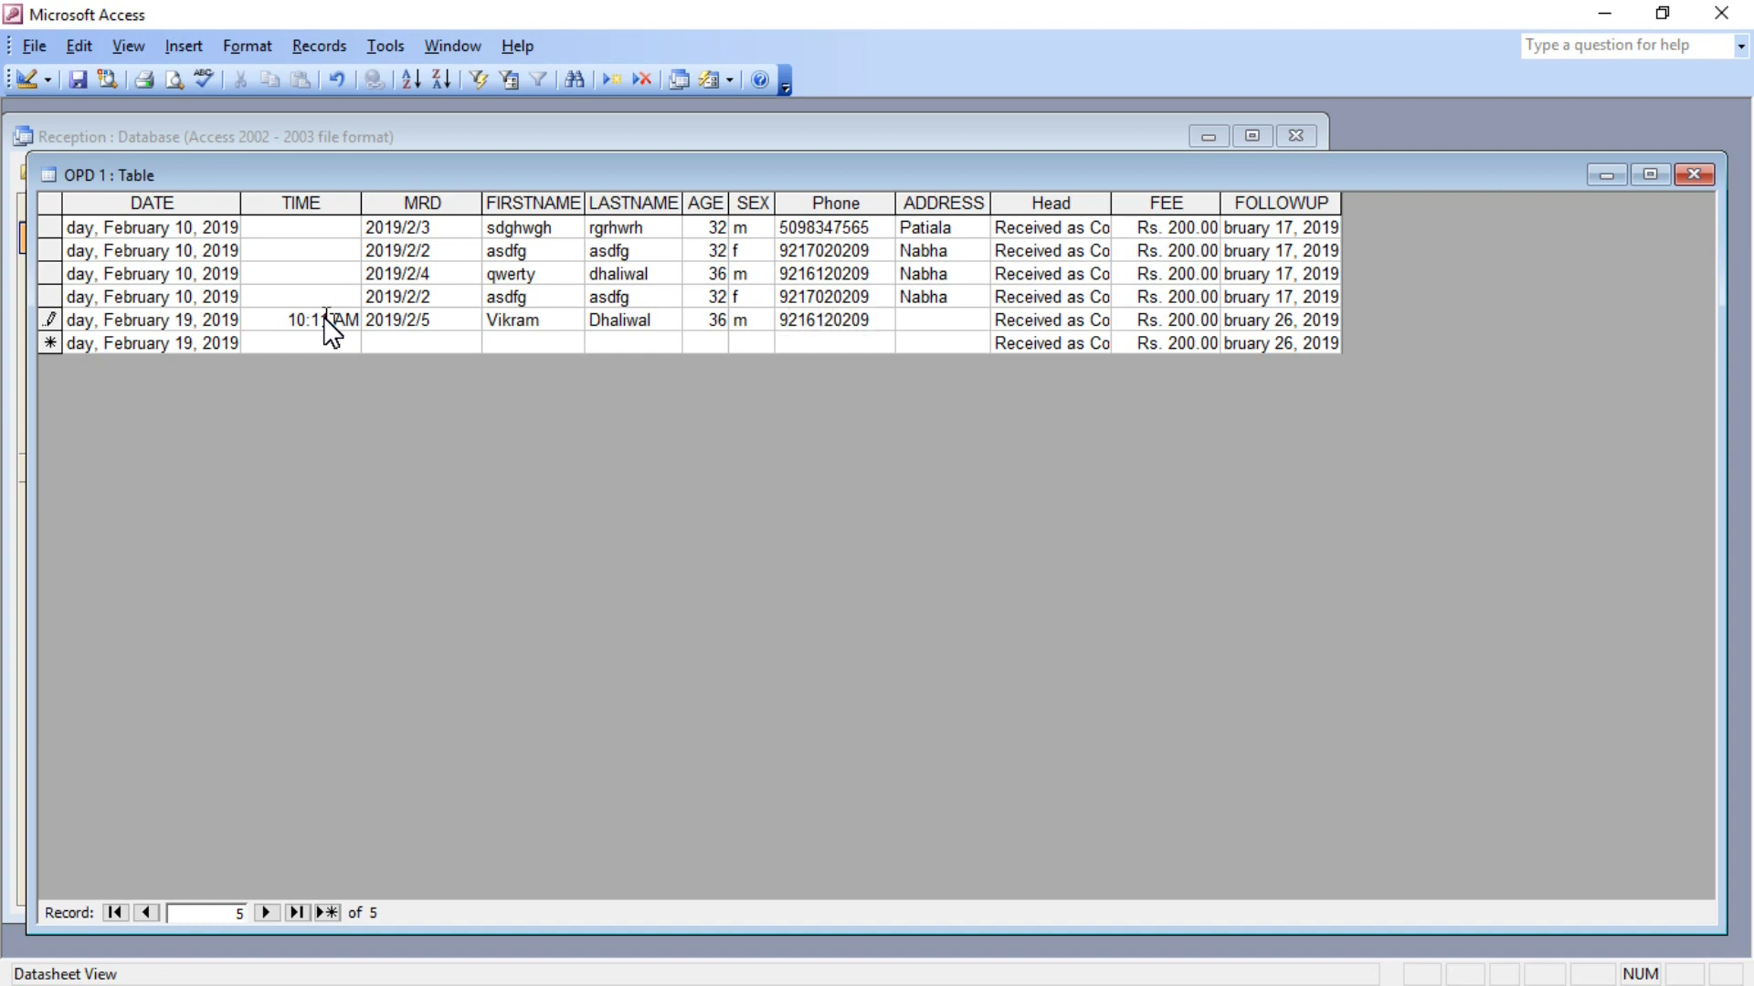
key(Tab)
text(Nabha)
key(Tab)
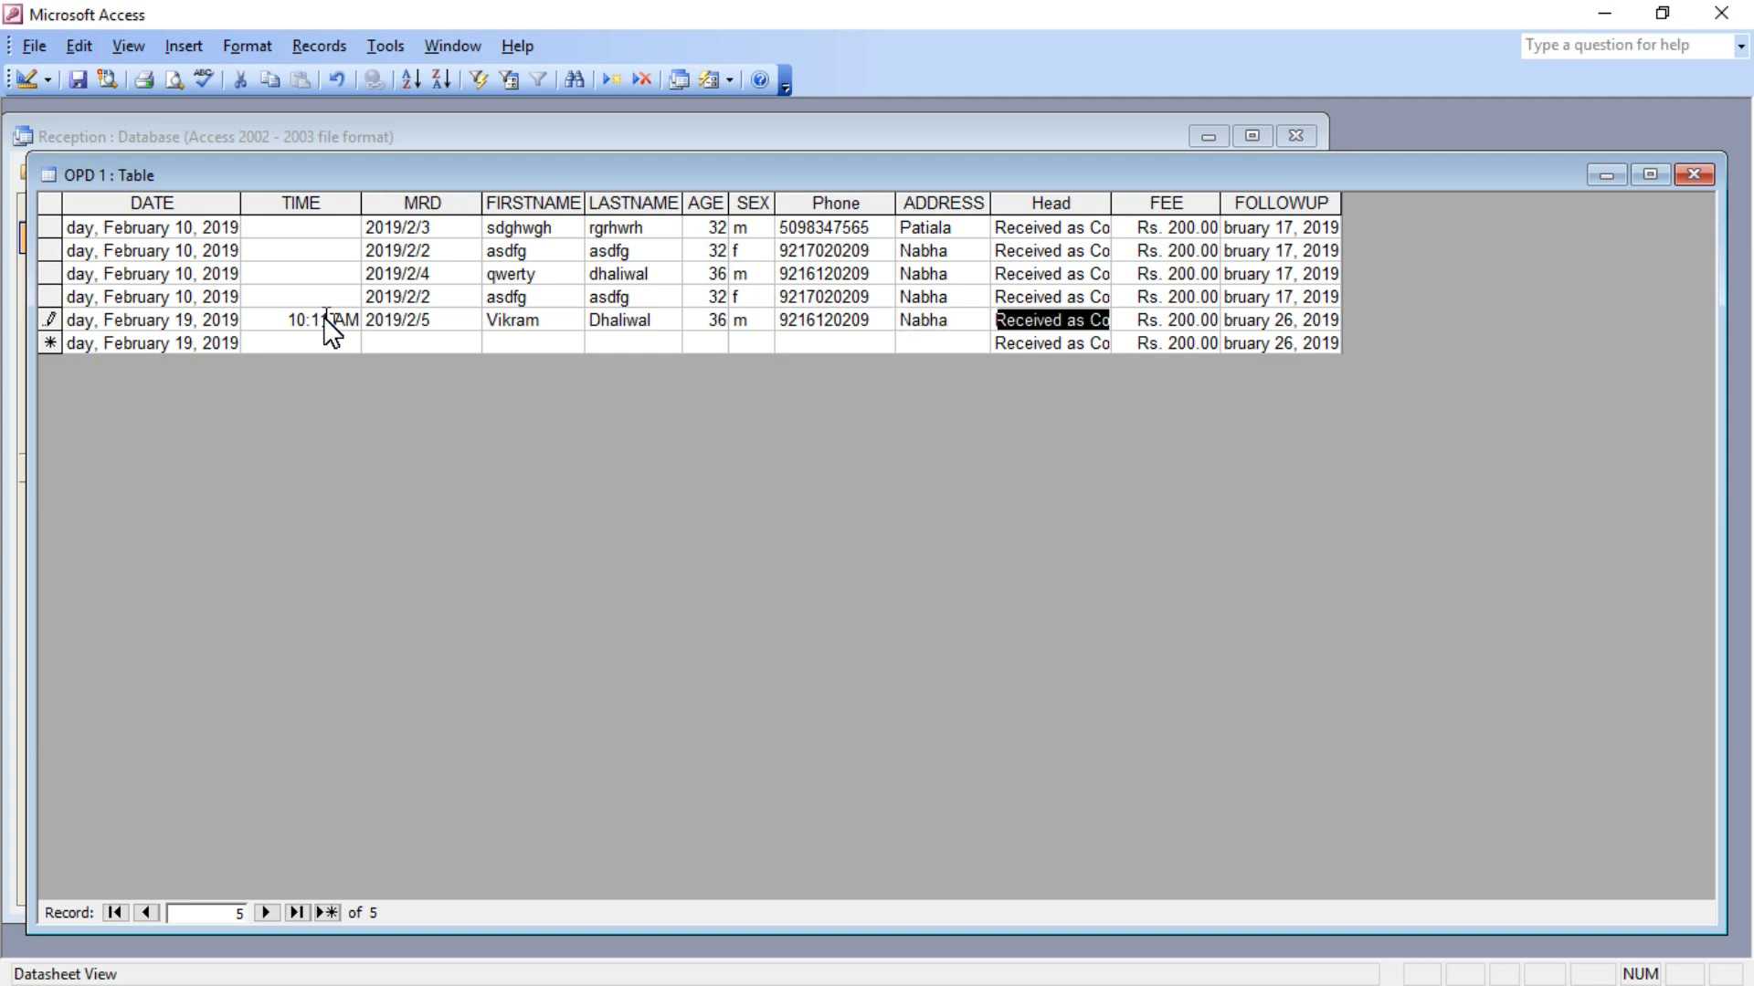
Close Reception, log into Consultant 1.mdb, and bring up the Punjabi medicines prescription form.
click(1706, 175)
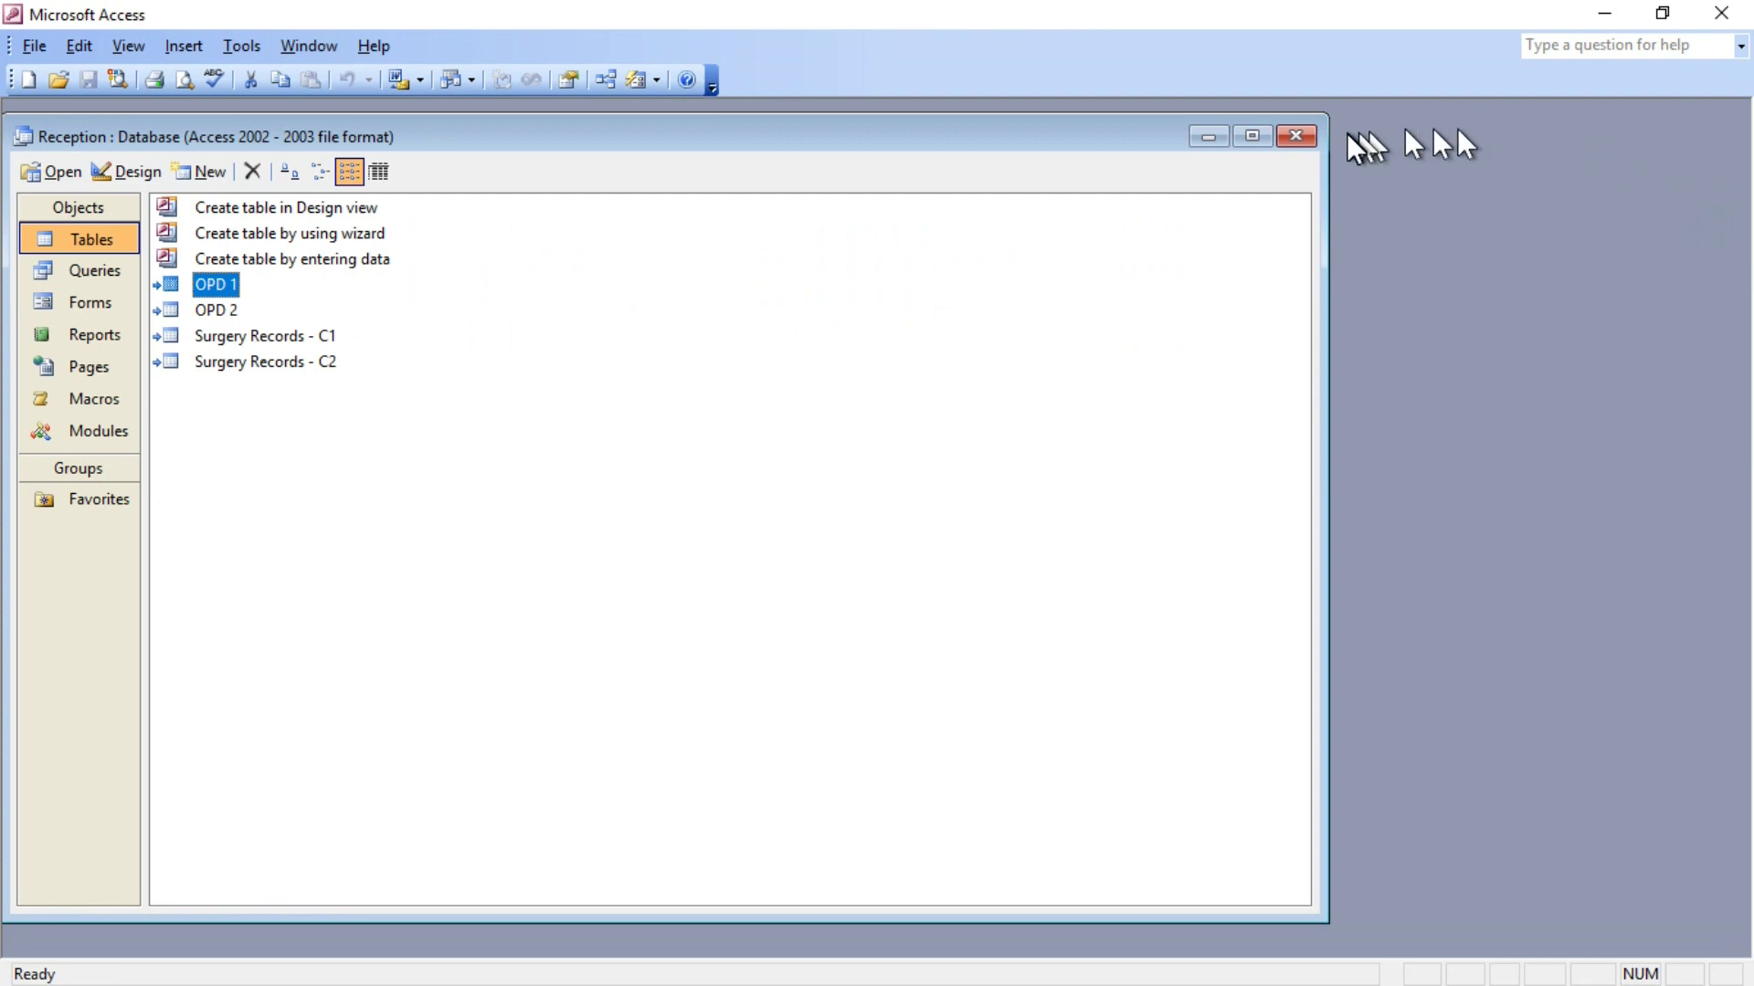
click(1722, 12)
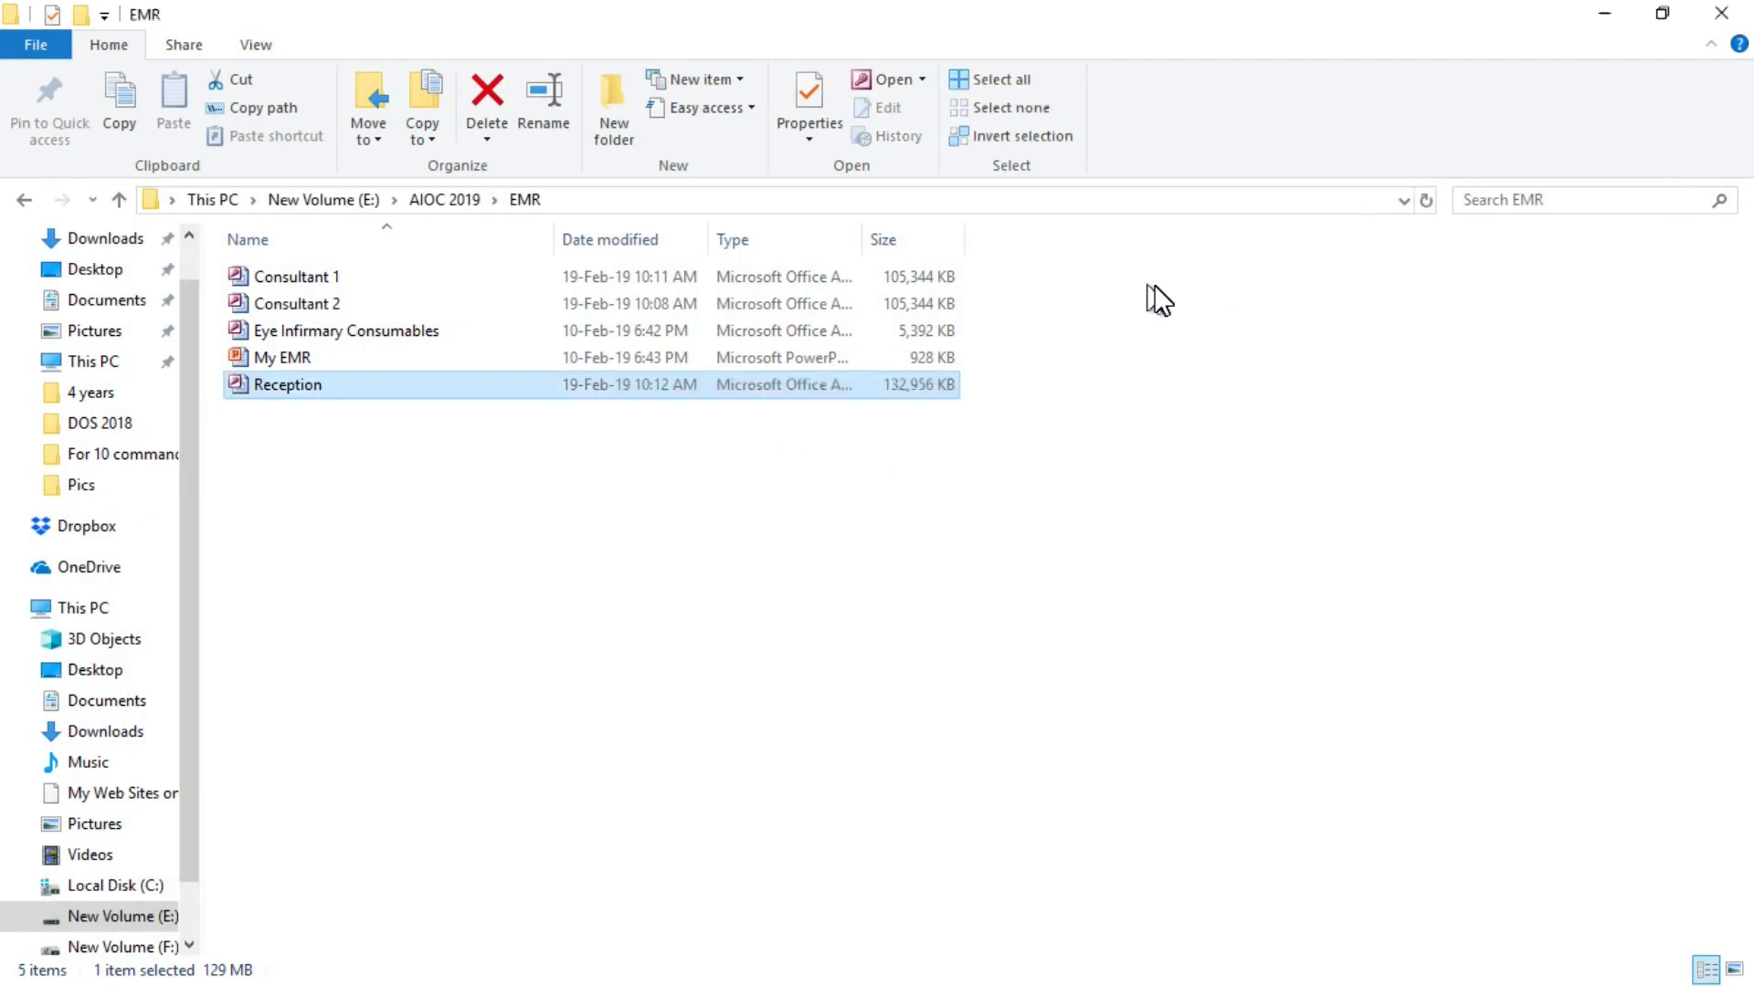
click(294, 273)
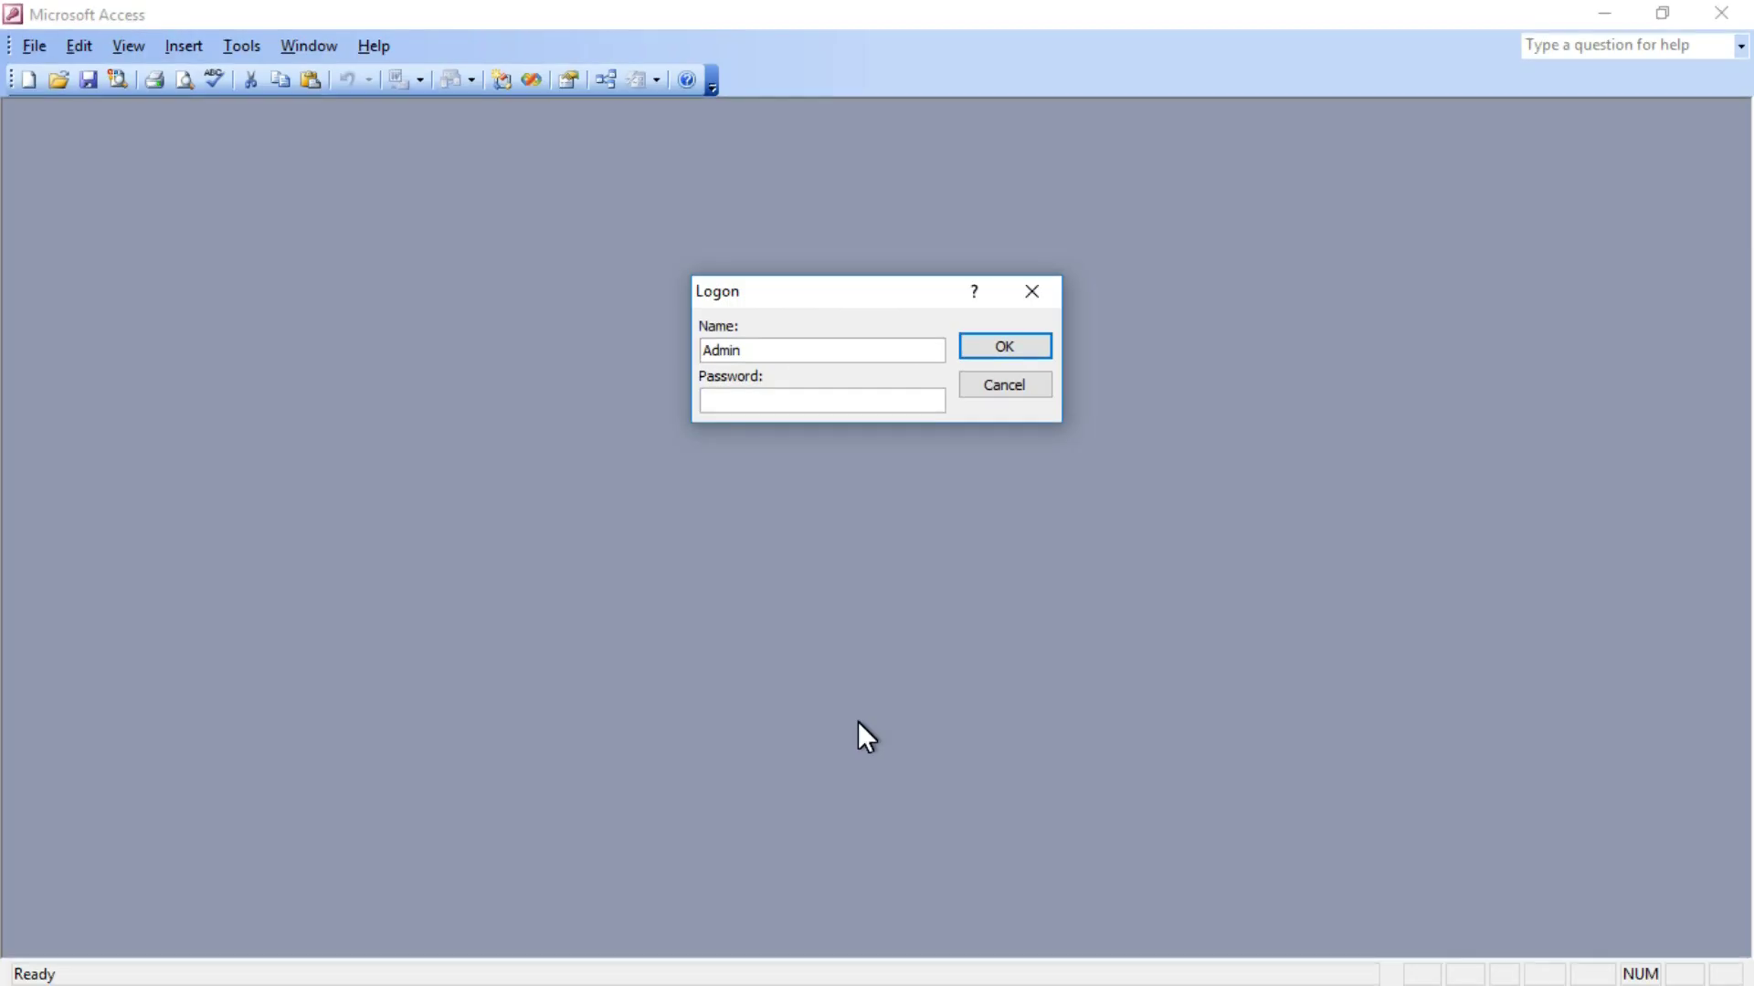
text(*********)
key(Return)
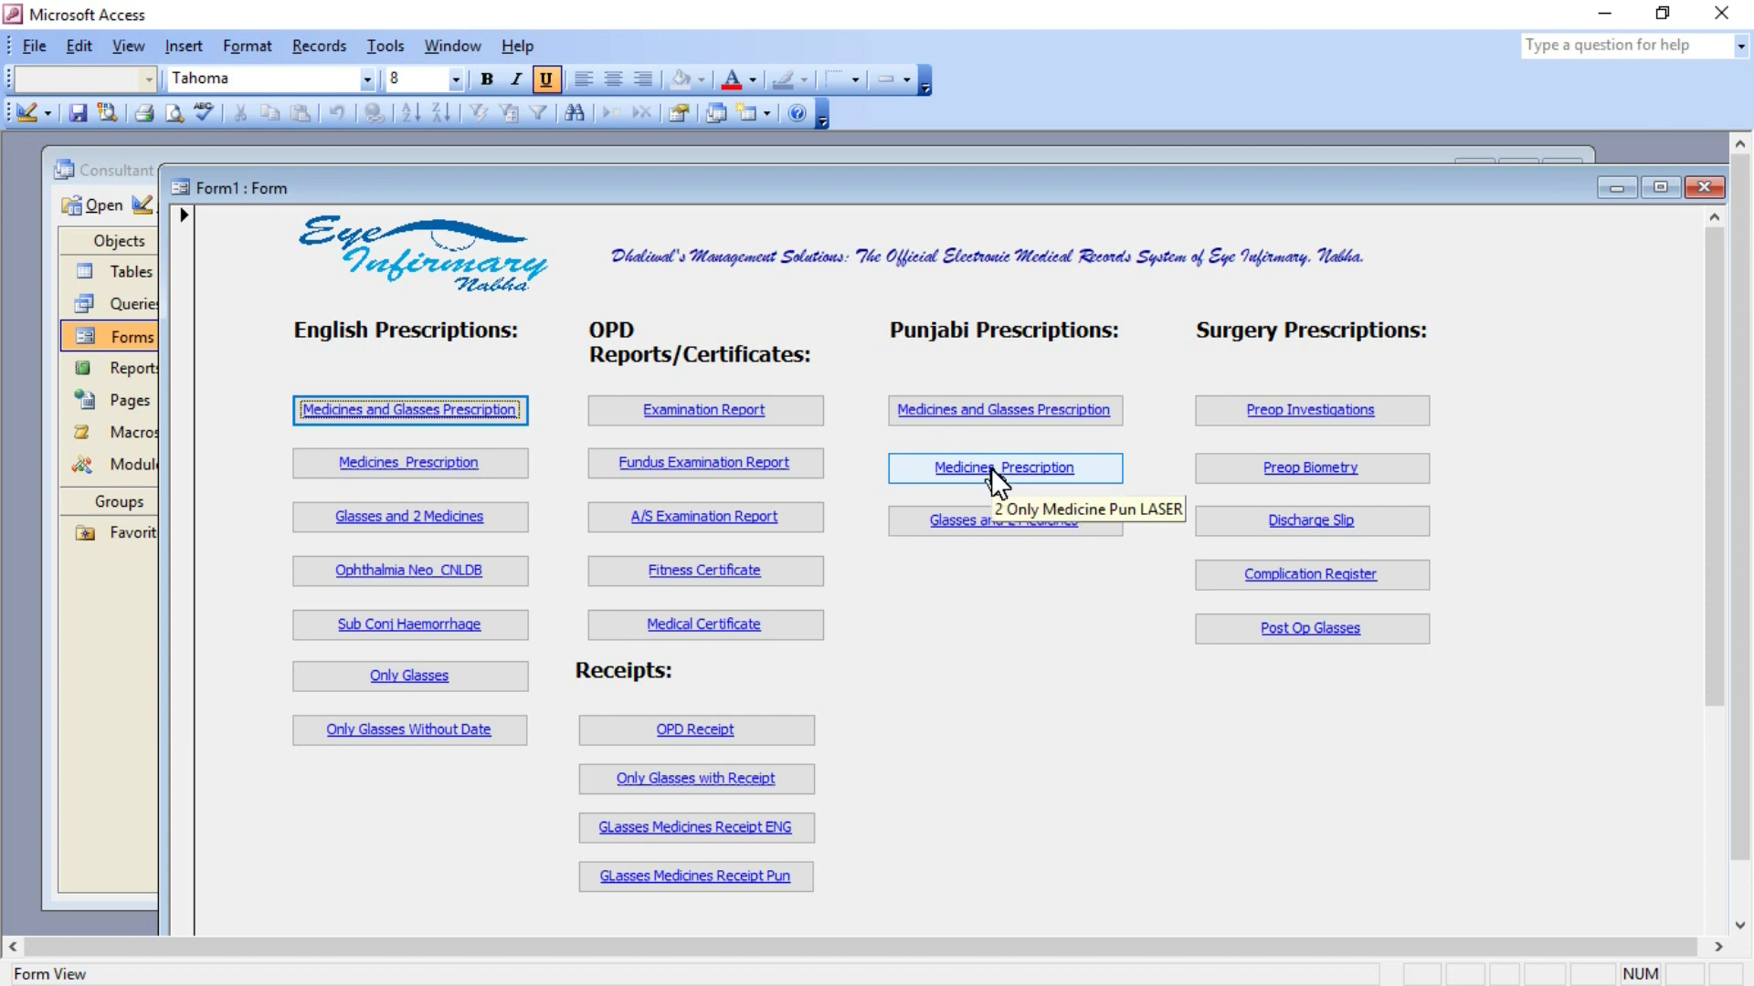
click(990, 468)
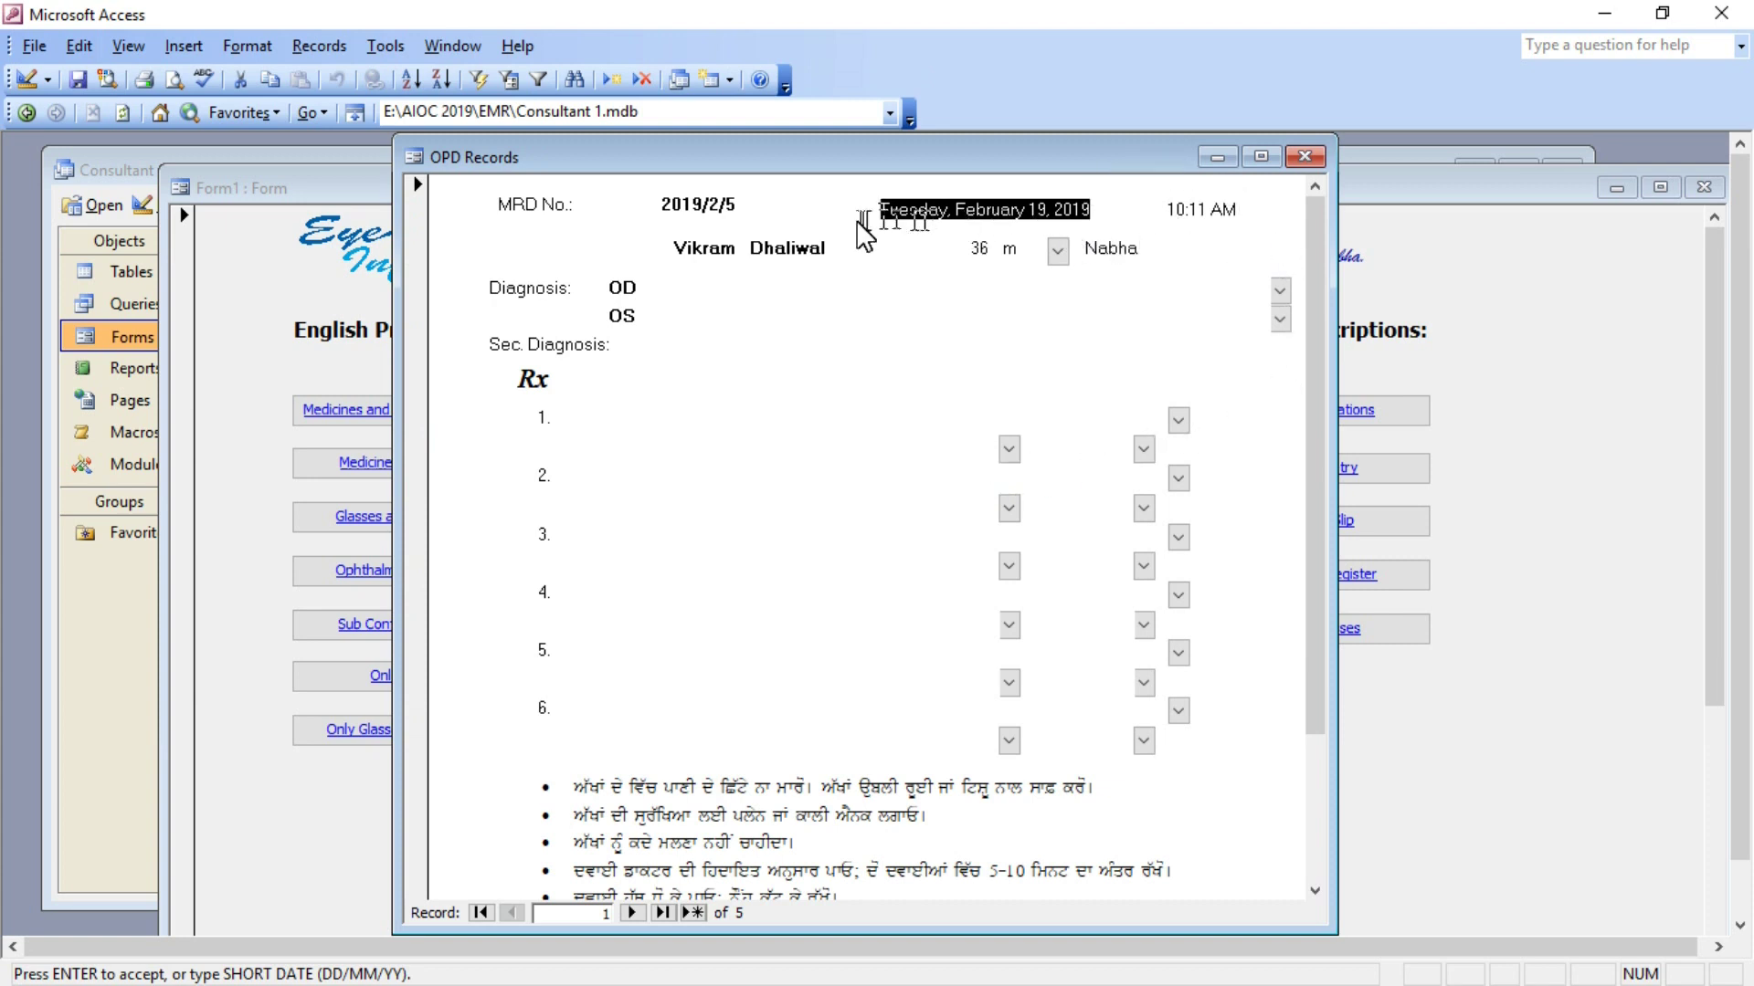
Enter H10.0 mucopurulent conjunctivitis for OD and OS, plus VA 6/6, IOP 18 mmHg, fundus NAD findings.
click(719, 293)
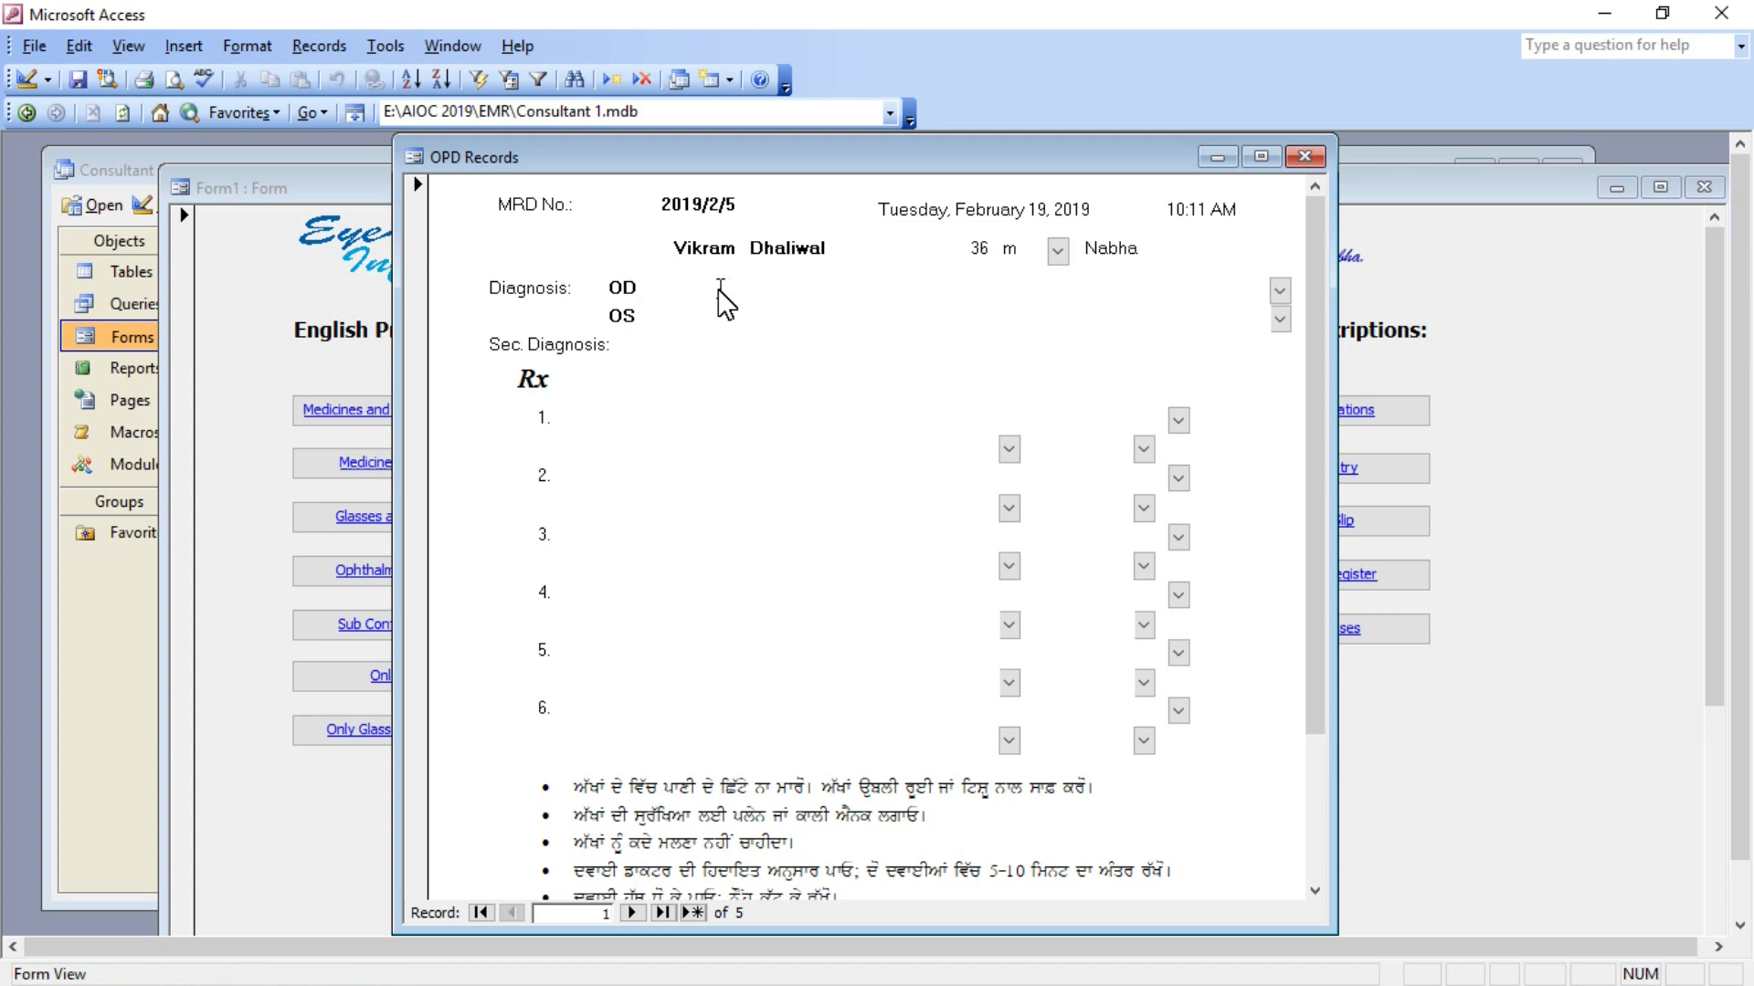
text(H1)
key(Return)
text(H)
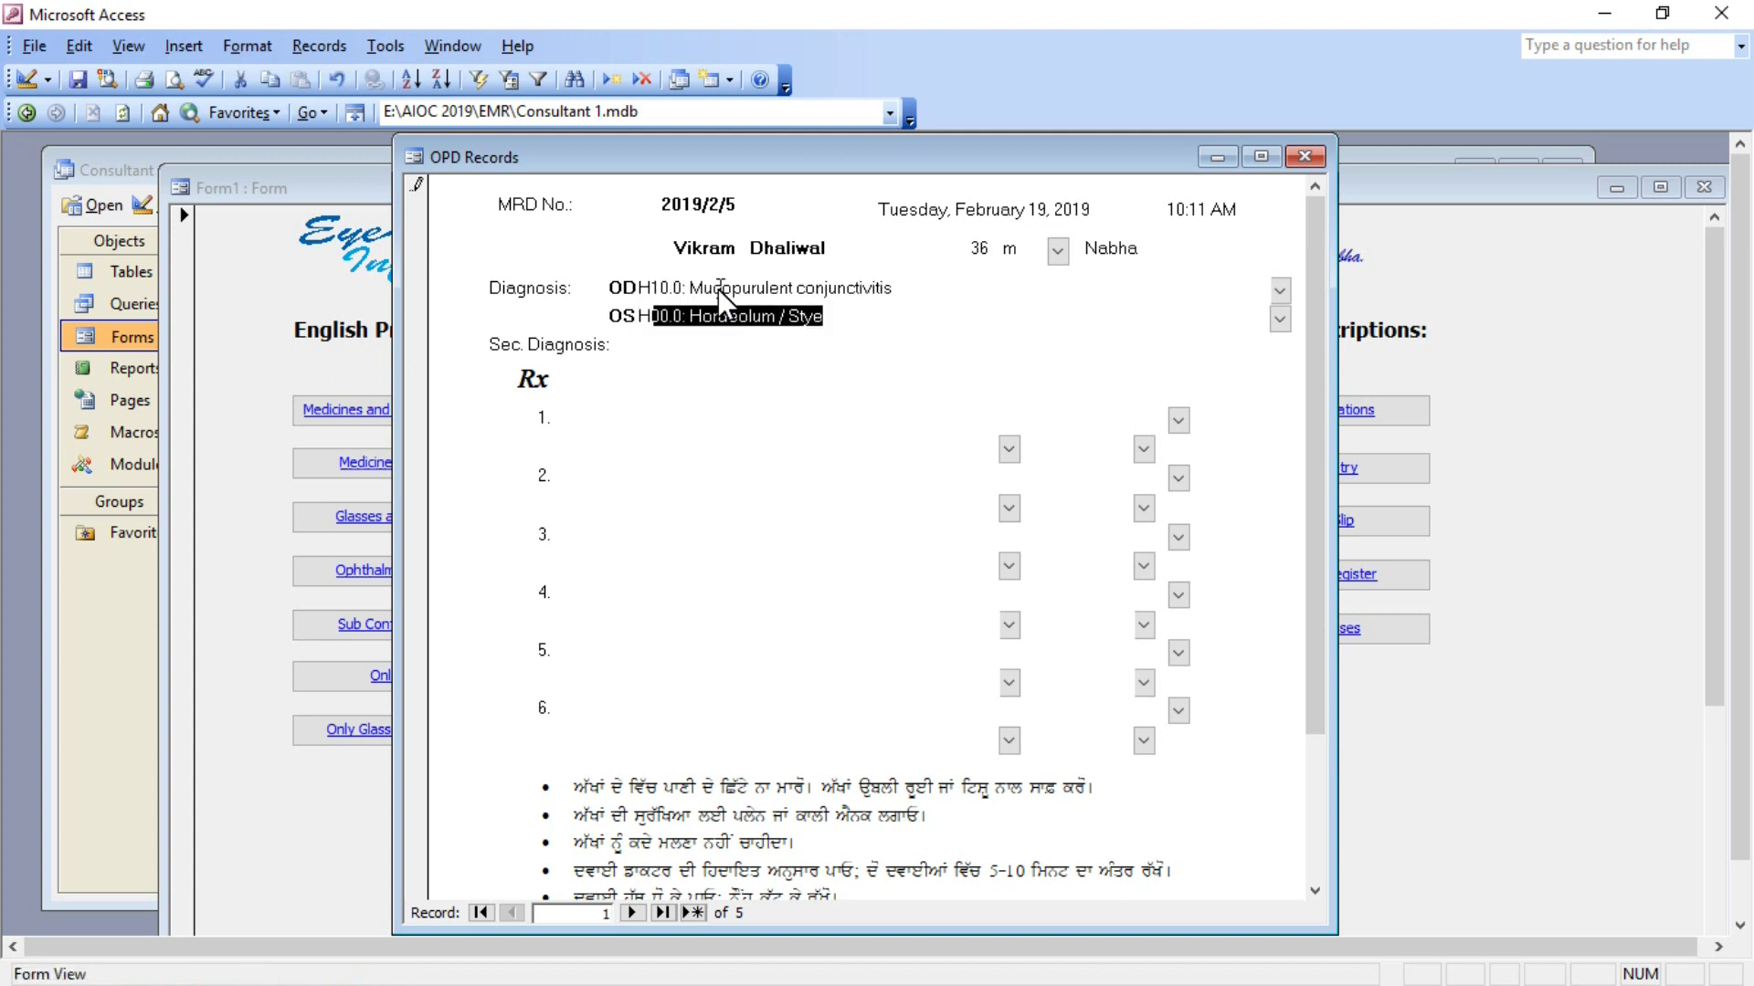
text(1)
key(Return)
text(VA)
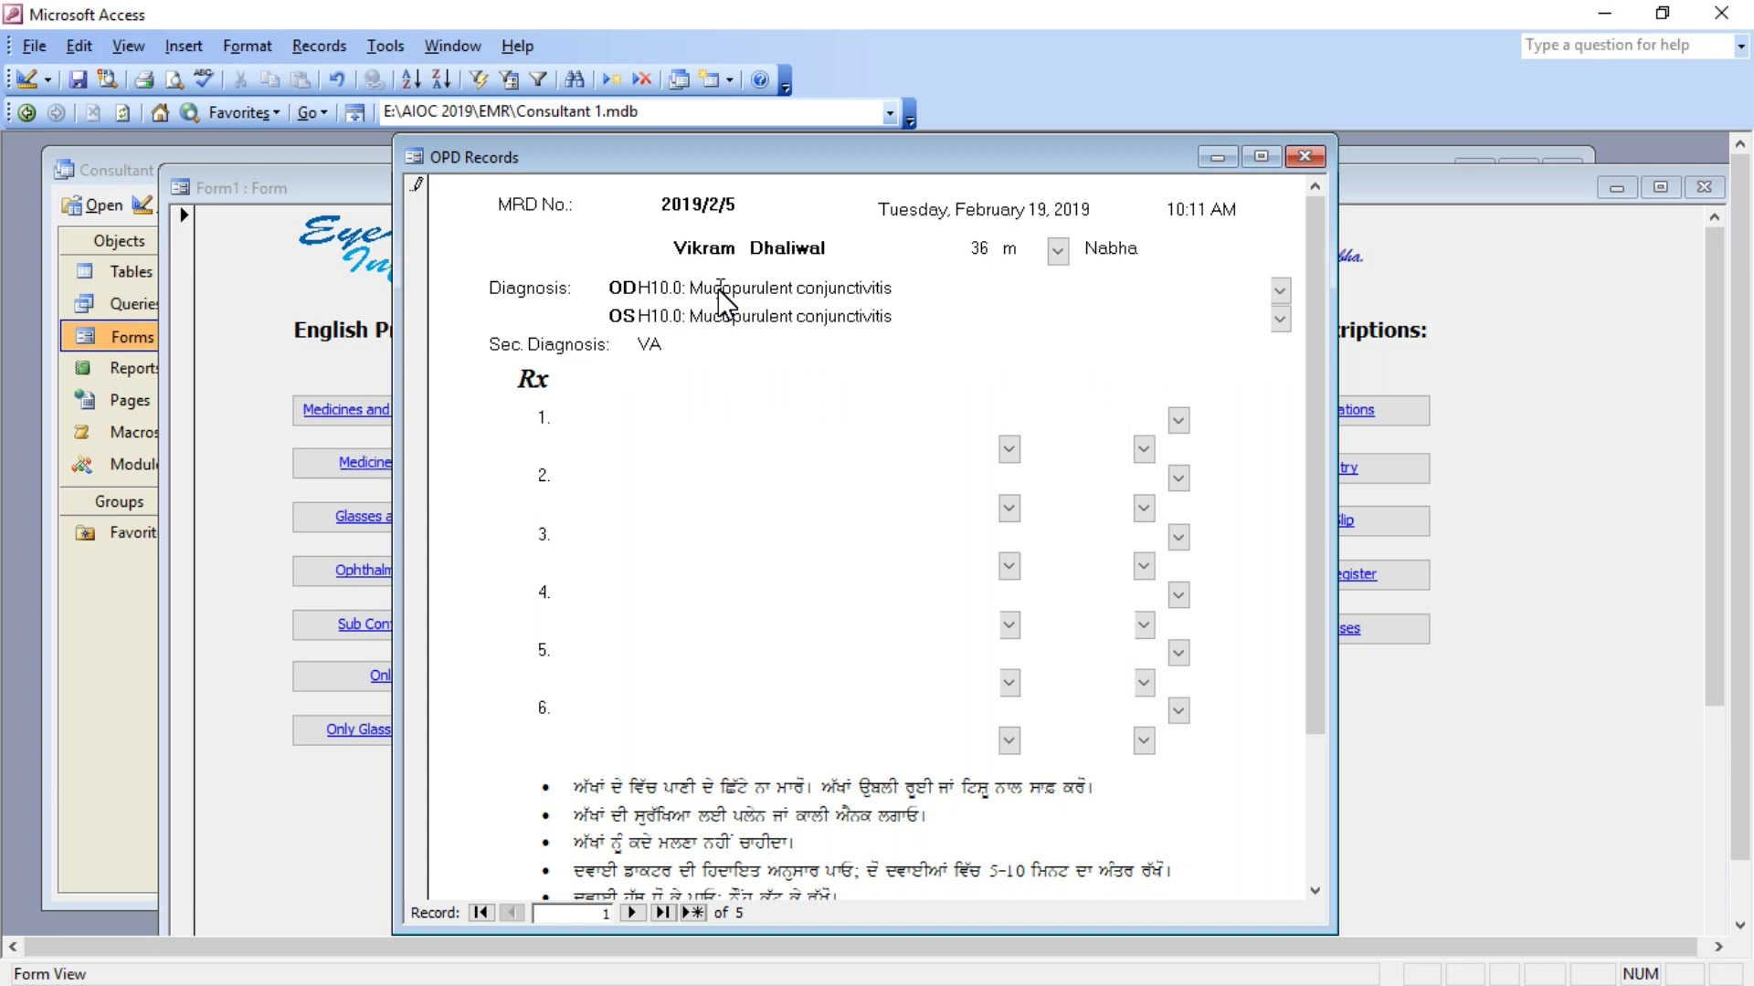
text( - 6/6, 6/6 wi)
text(th ua)
text(sing glasses)
text(; IOP )
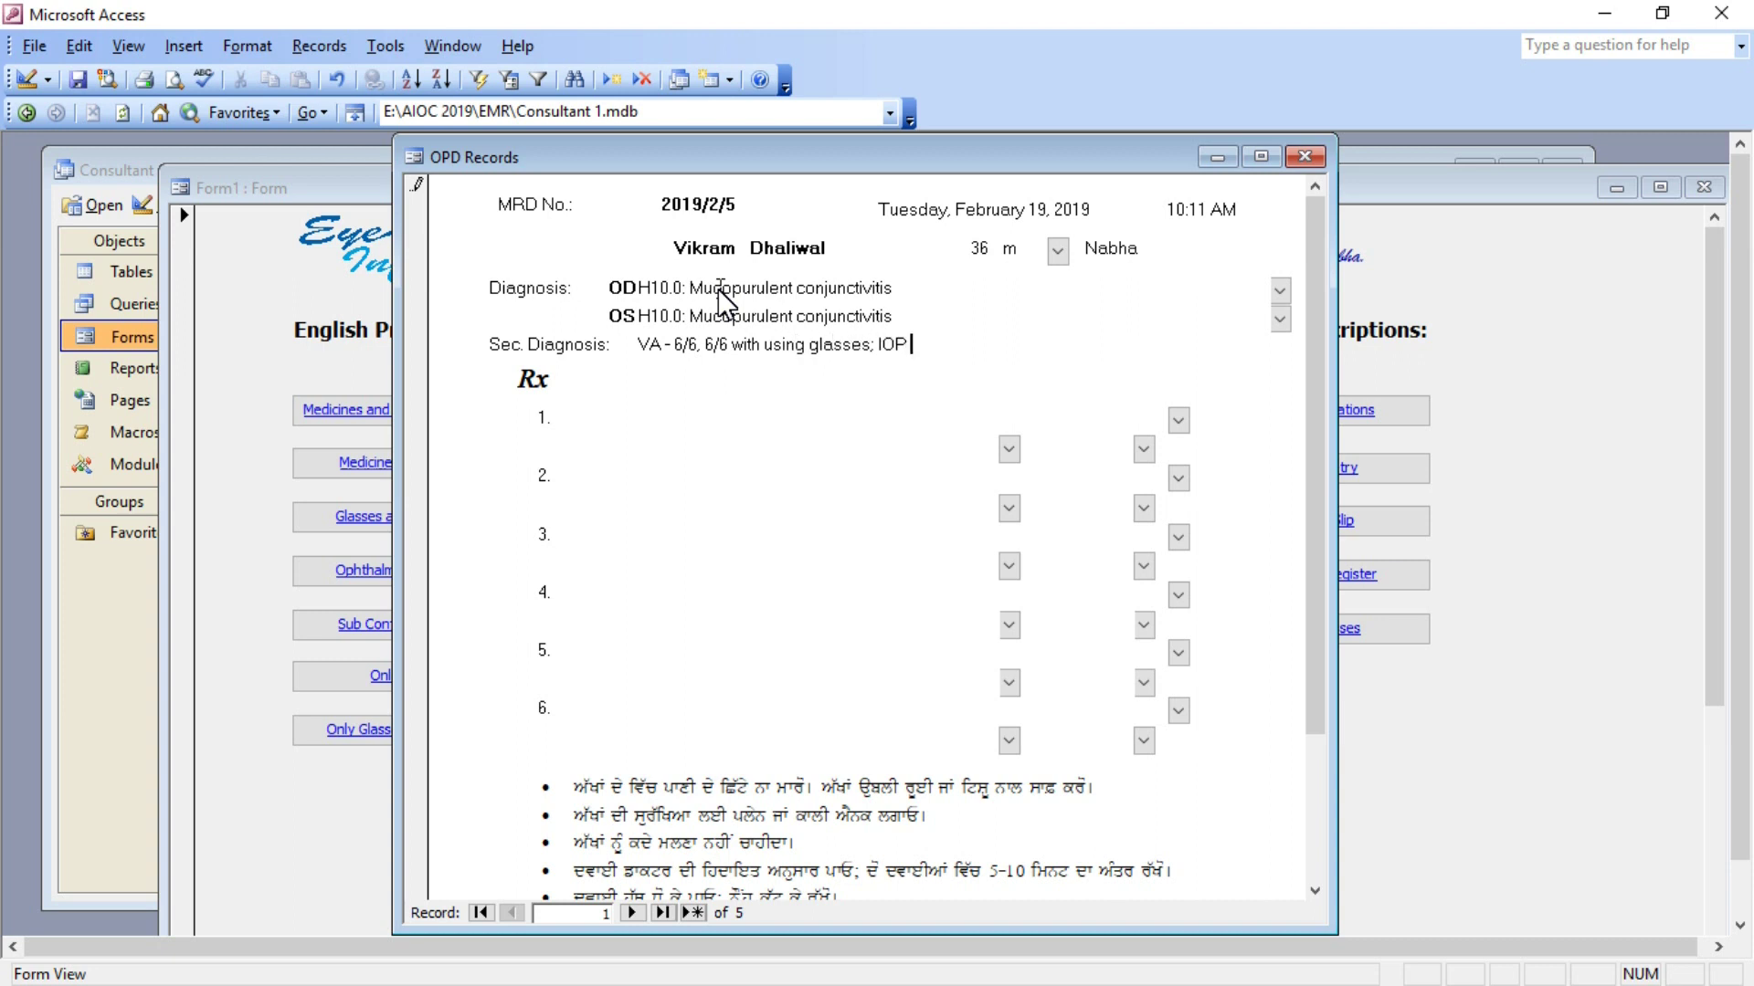
text(- 18, 18 mmHg; Central Fun)
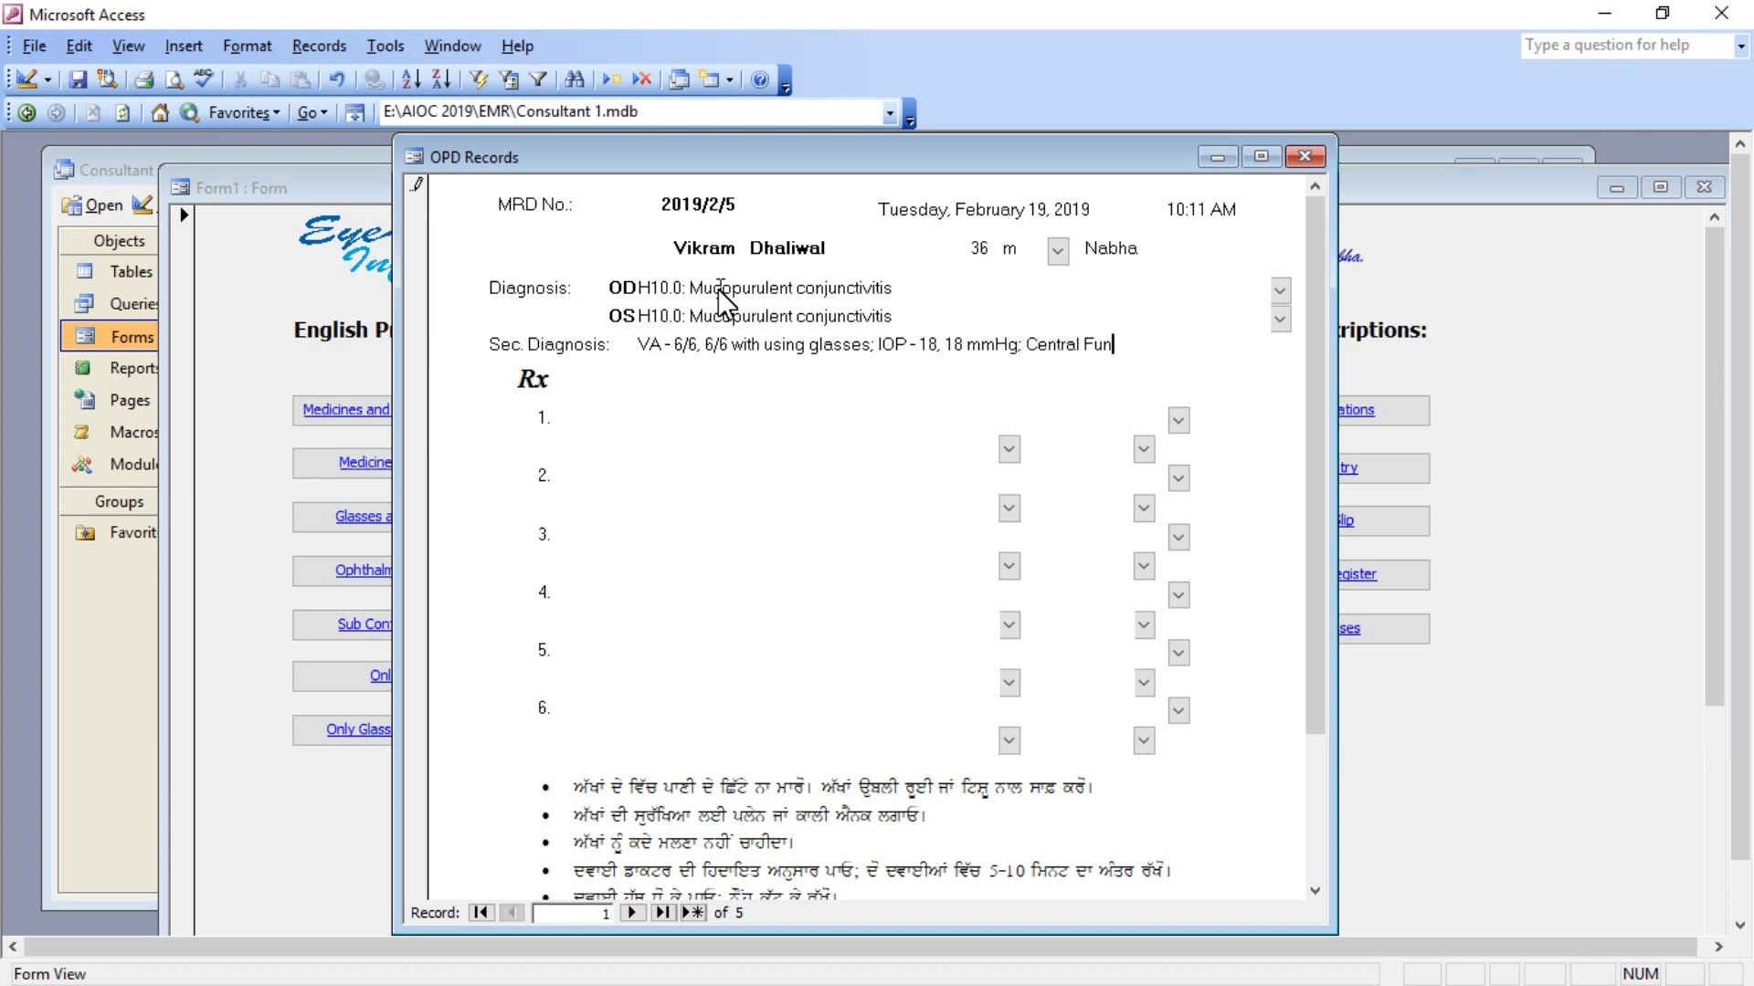
text(dus - NAD)
key(Tab)
Set Moxicip E/D as medicine 1, dosed six times a day.
text(M)
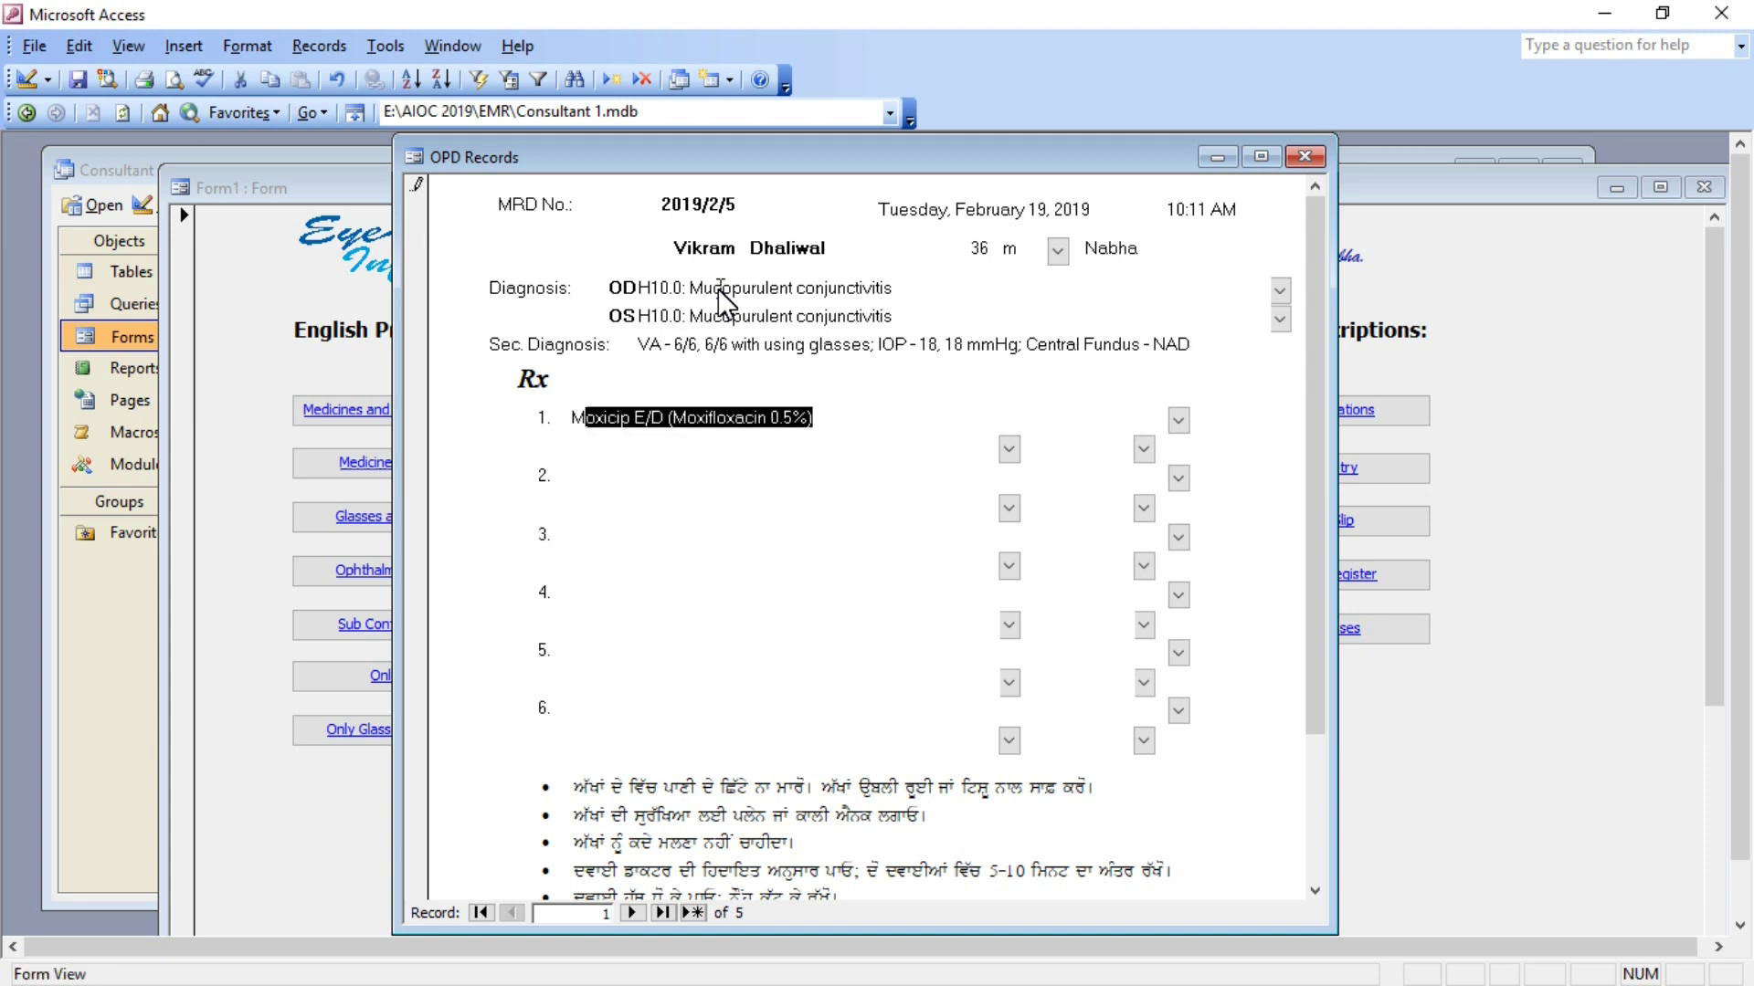
key(Tab)
key(Tab)
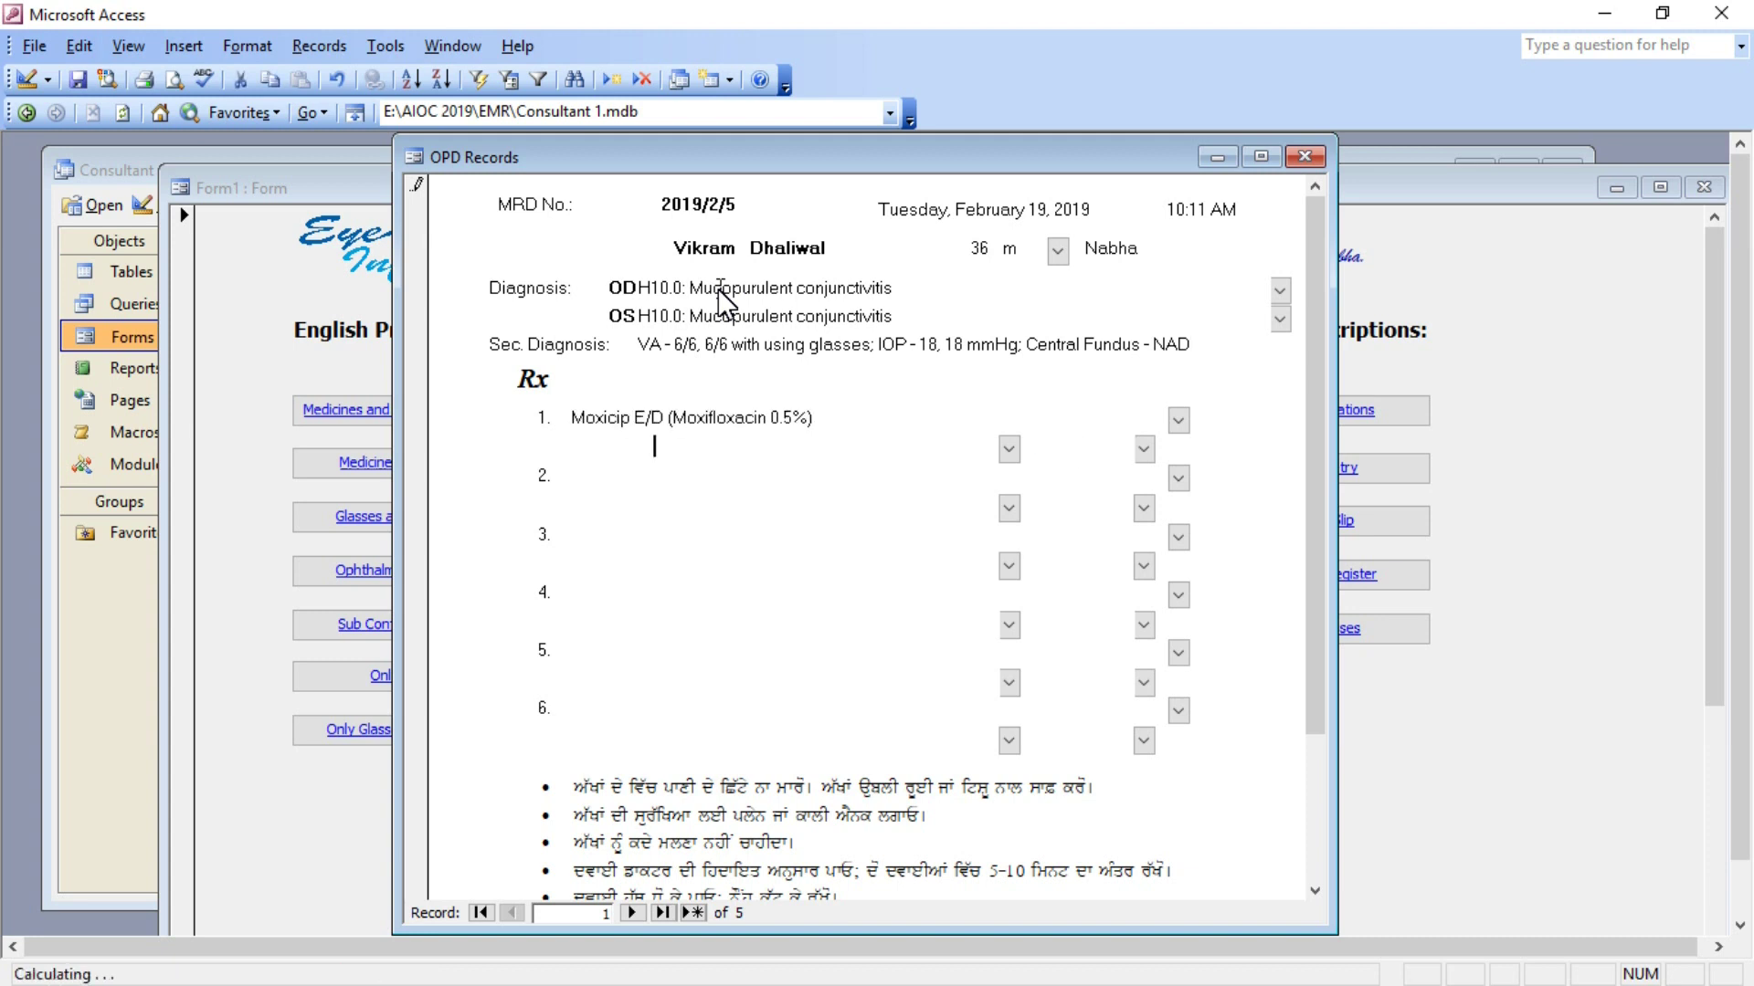
click(1008, 449)
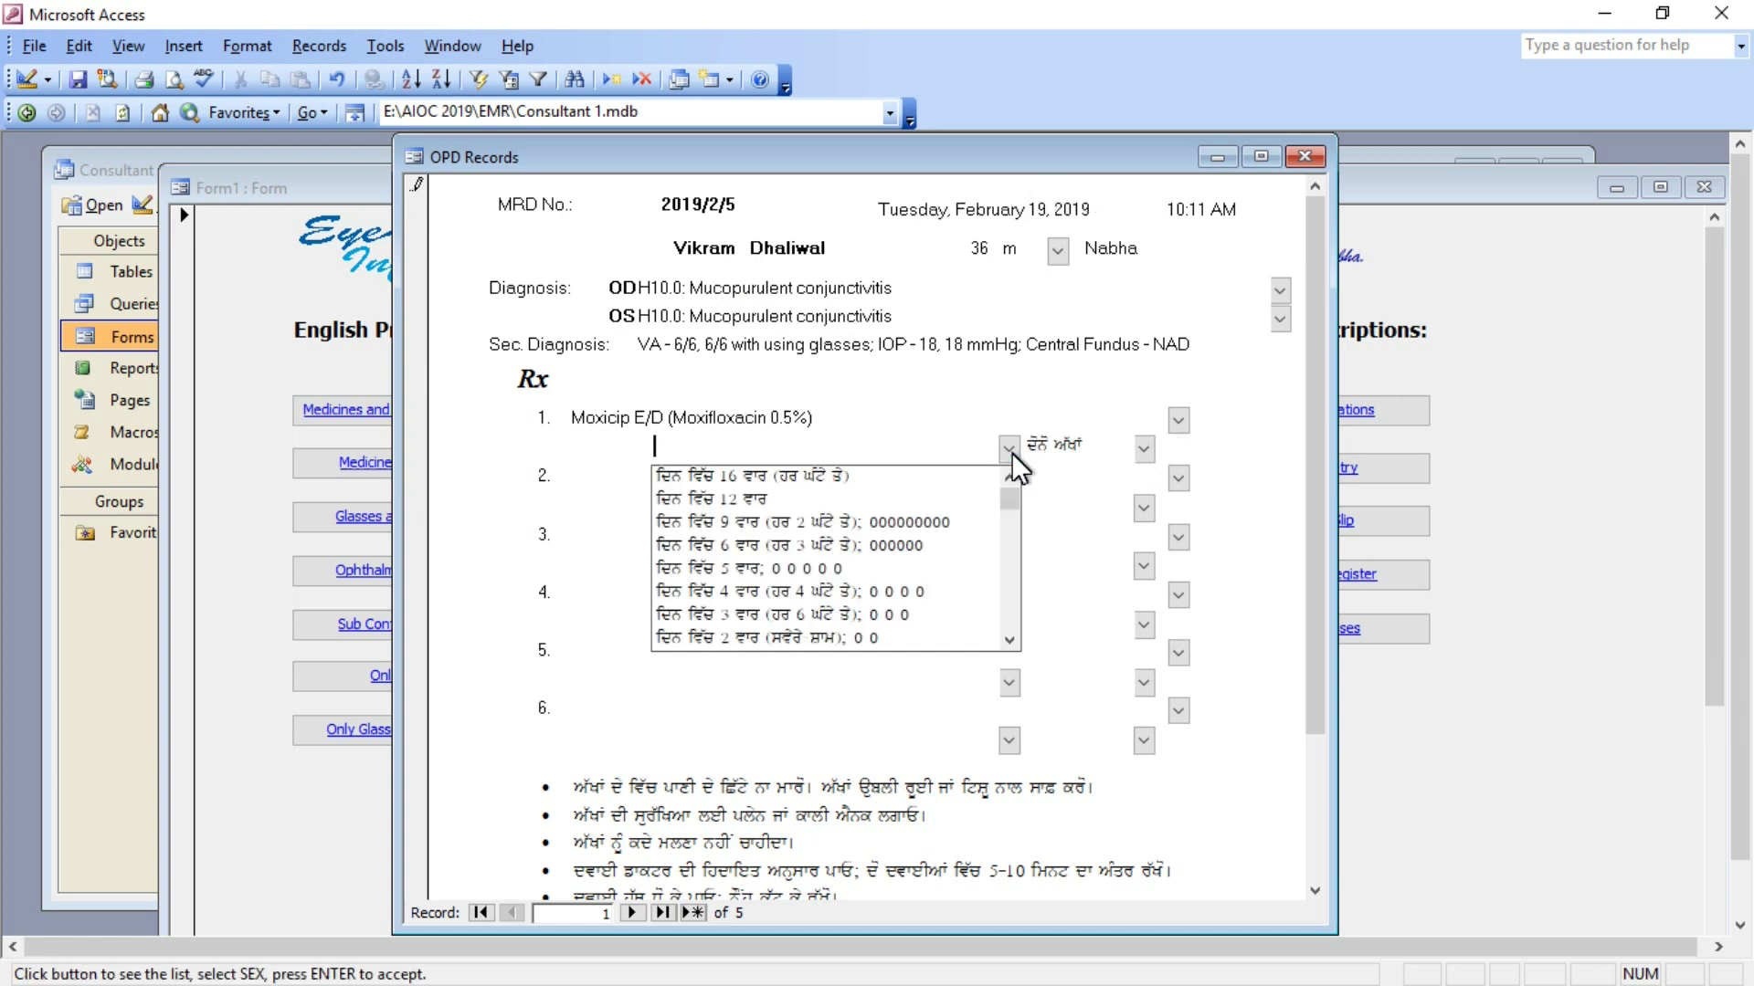
click(911, 544)
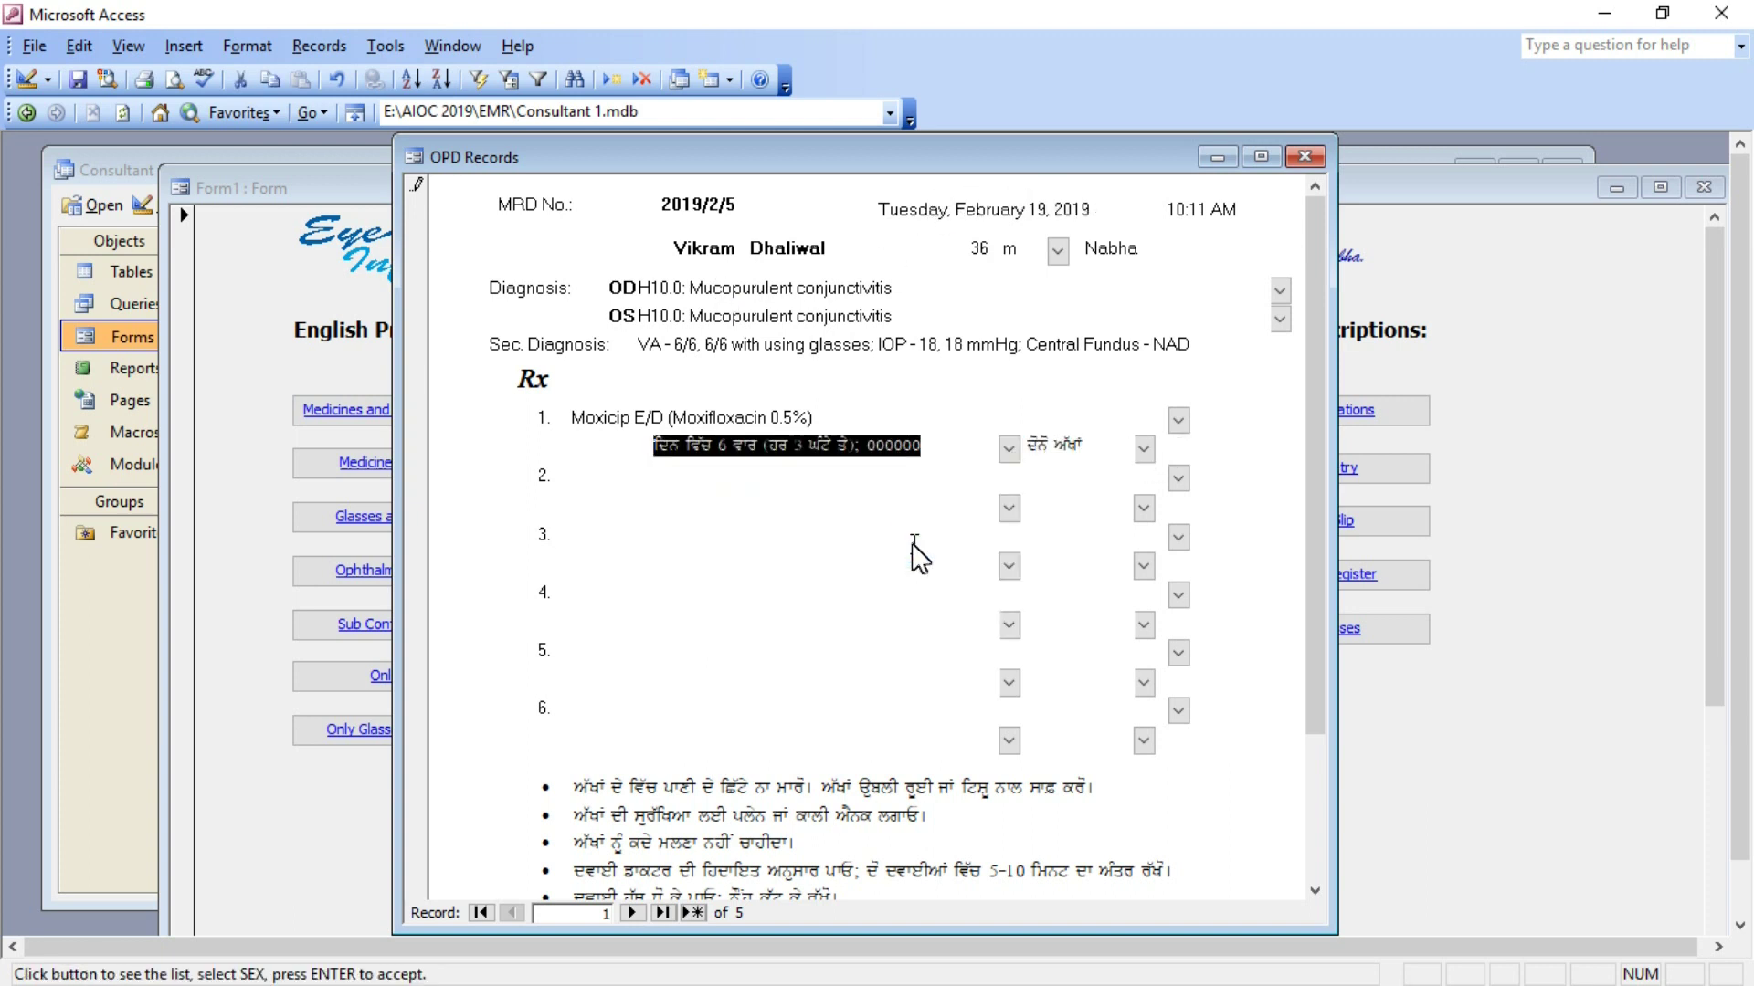
Add Aquaray E/D as medicine 2, six times a day in both eyes.
click(1173, 479)
click(1176, 831)
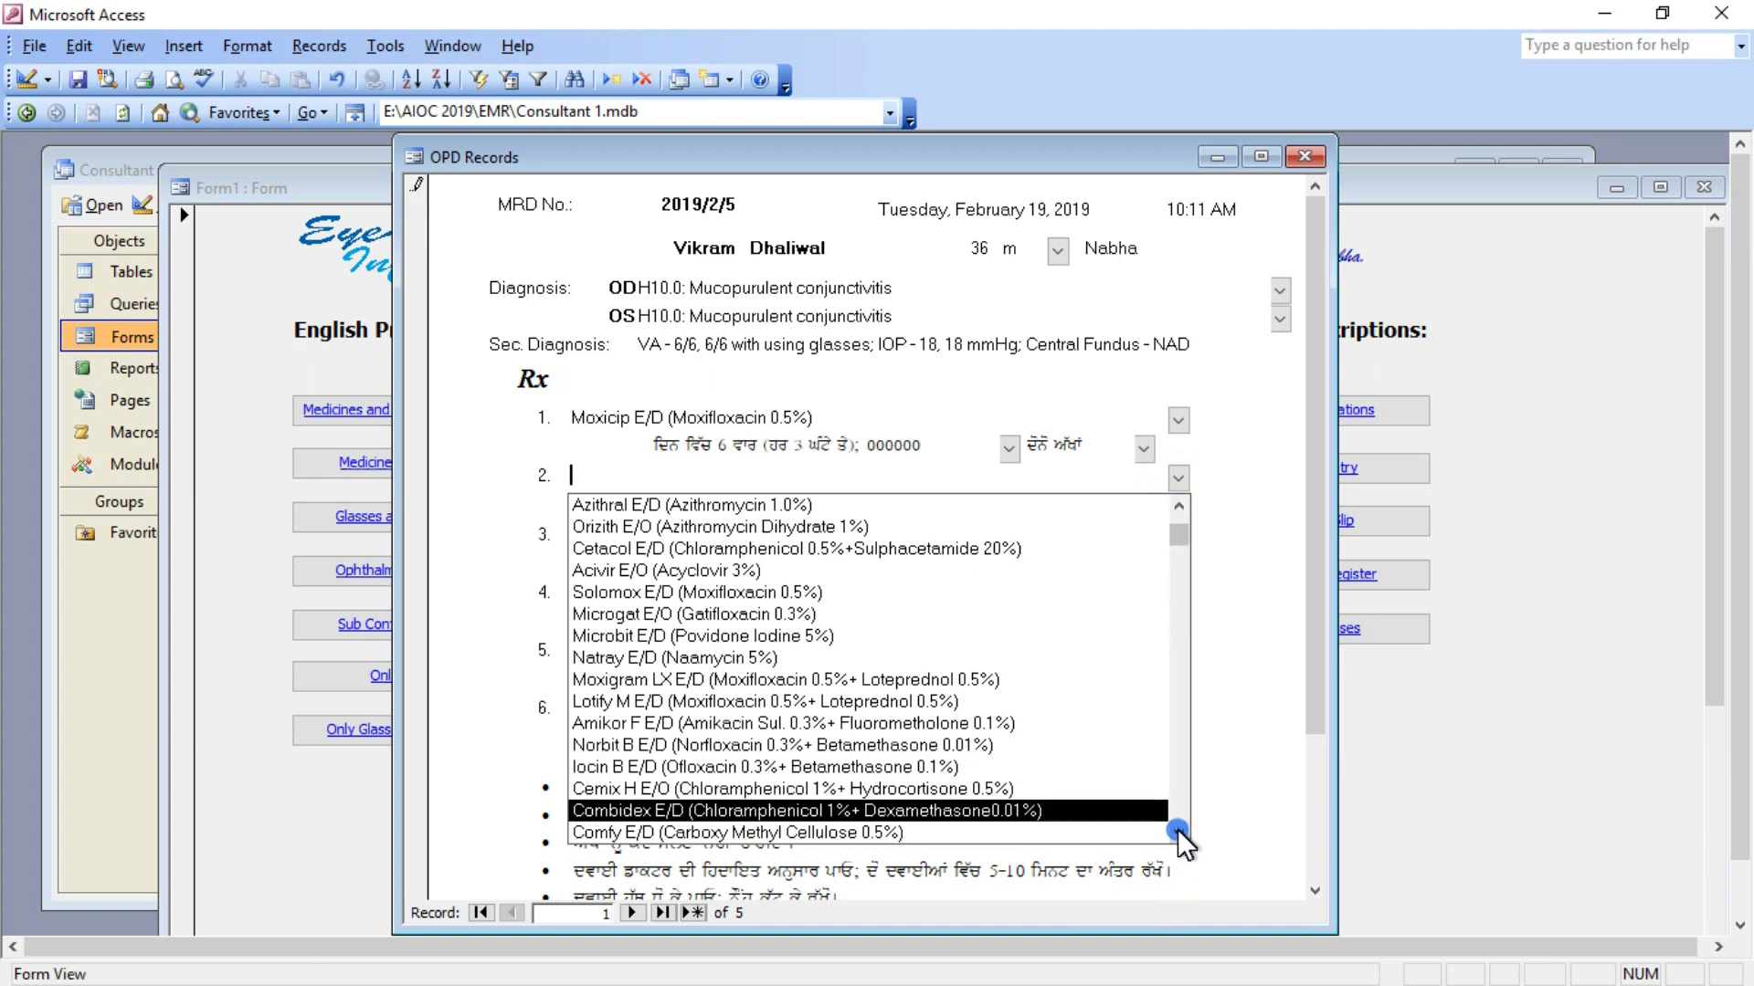
click(1176, 831)
click(1173, 829)
click(998, 832)
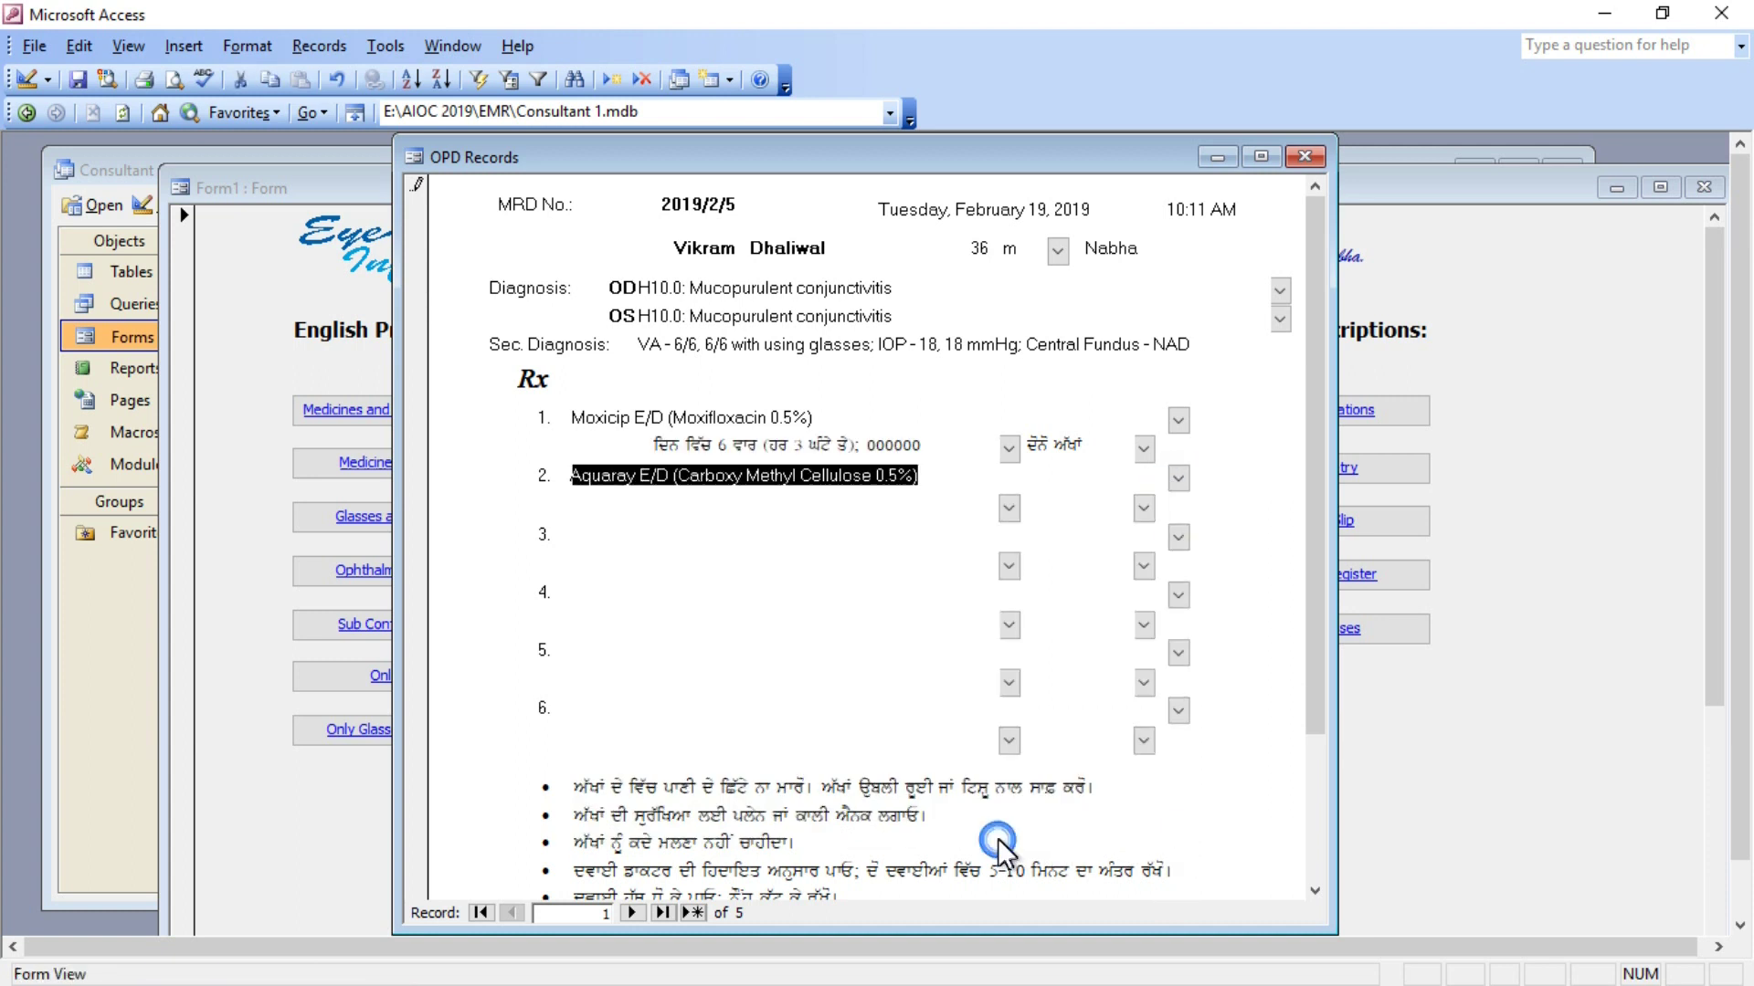
click(1008, 509)
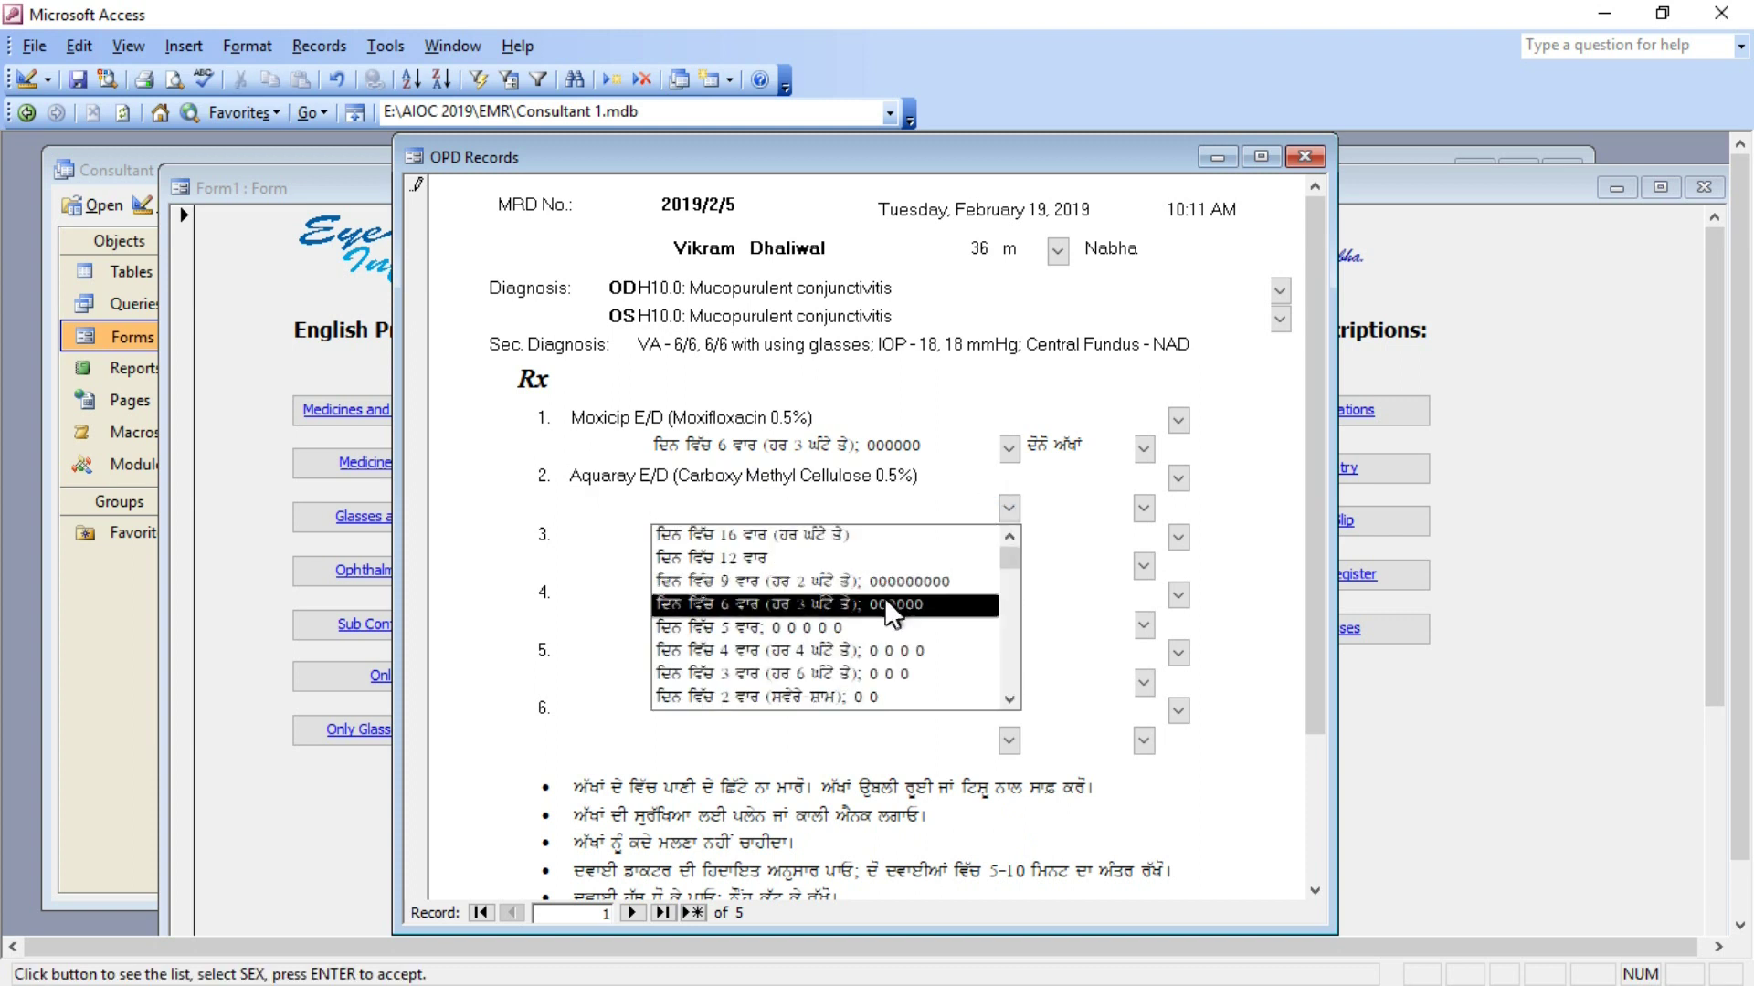
click(884, 599)
click(1141, 508)
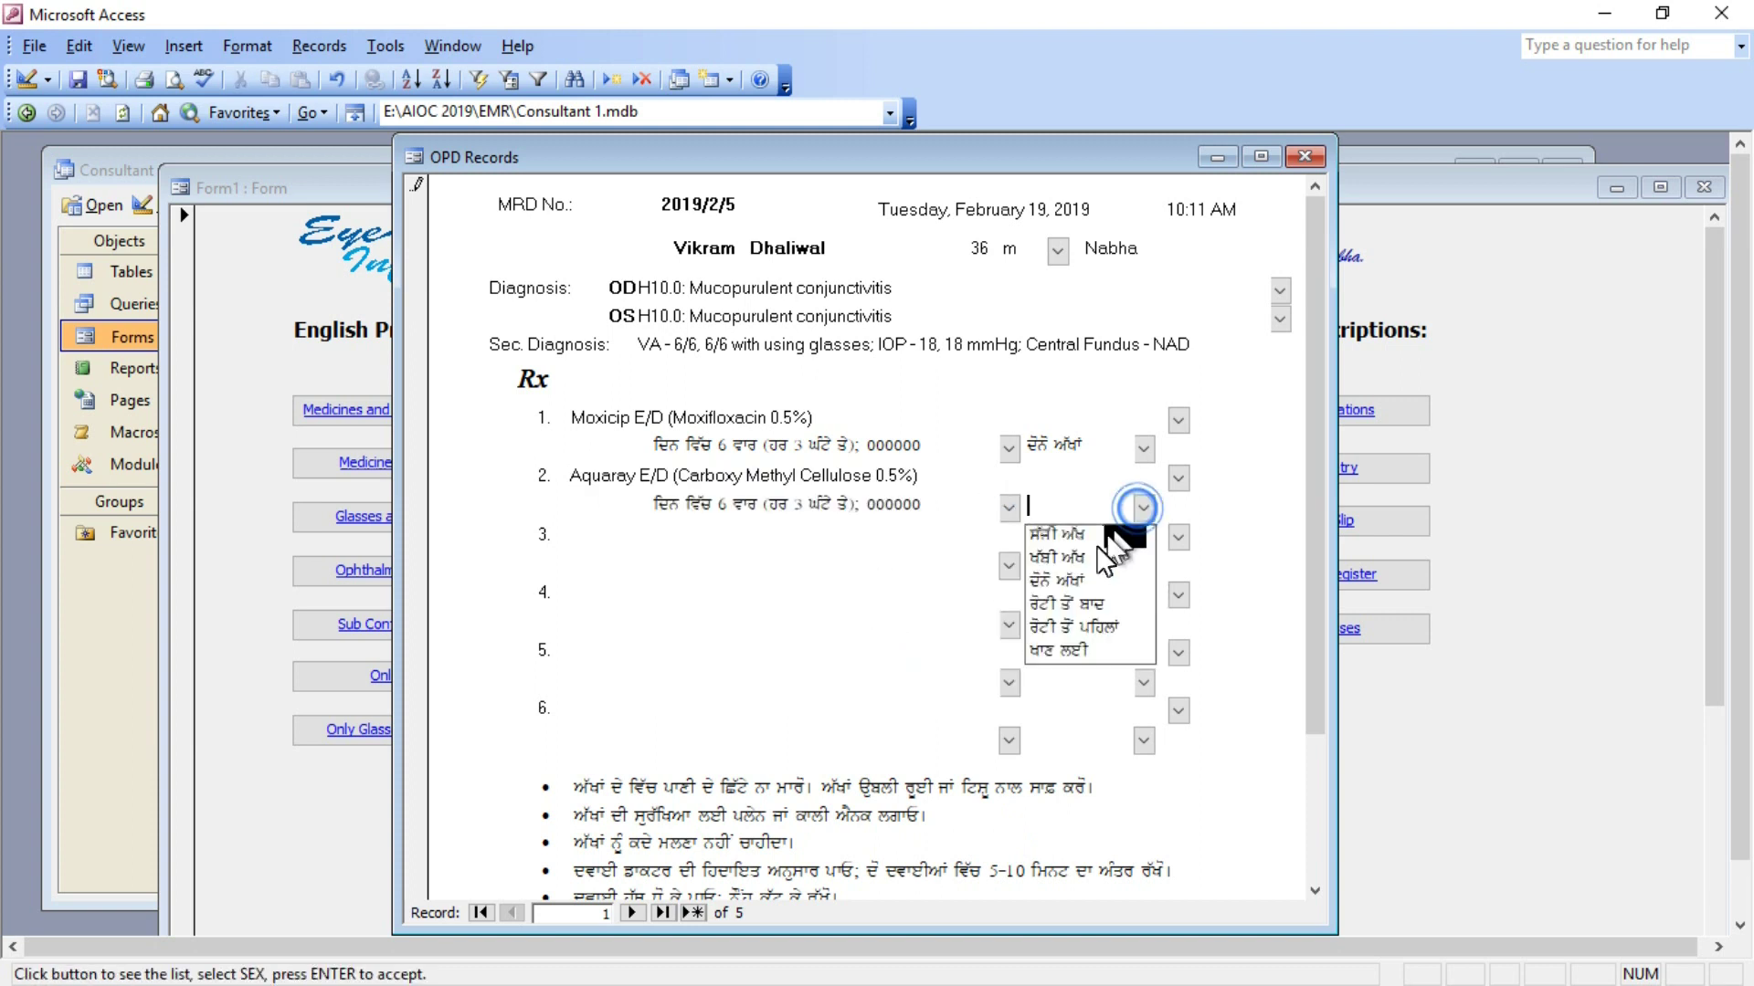
click(1071, 578)
drag(1320, 535, 1330, 644)
drag(1337, 742, 1334, 751)
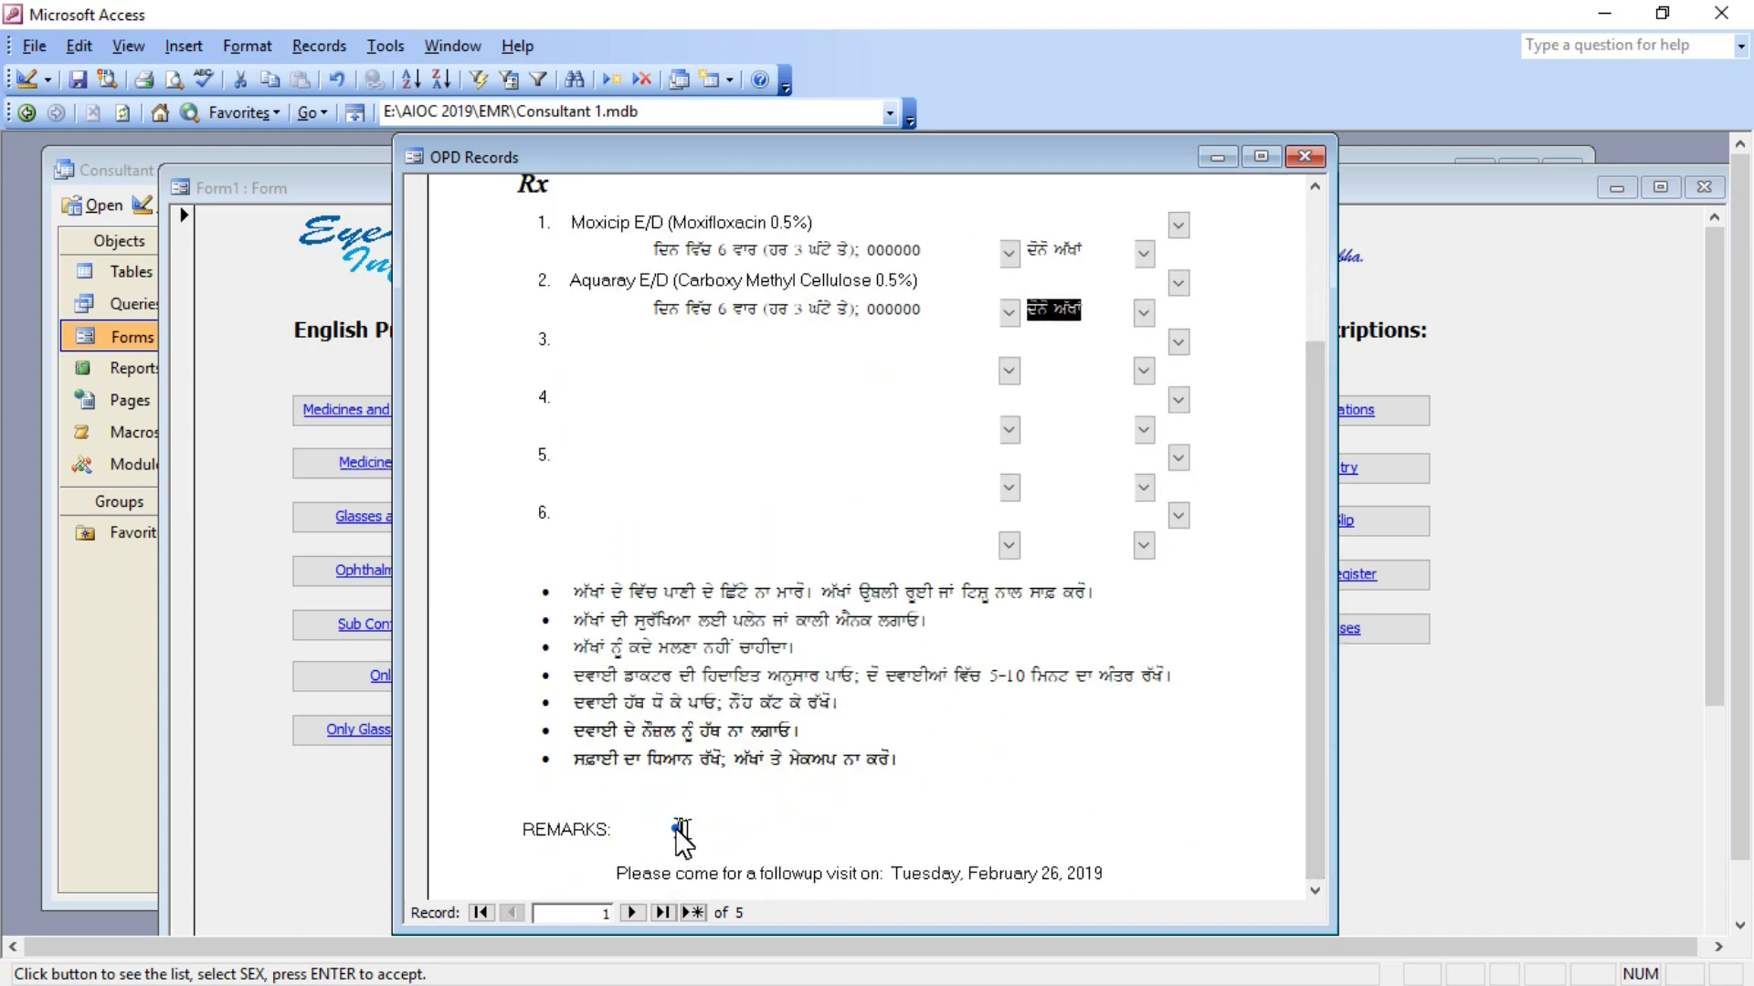
Add the remark 'GOGGLES; SEE YOUR DOCTOR IF VISION DROPS' to the prescription.
click(676, 830)
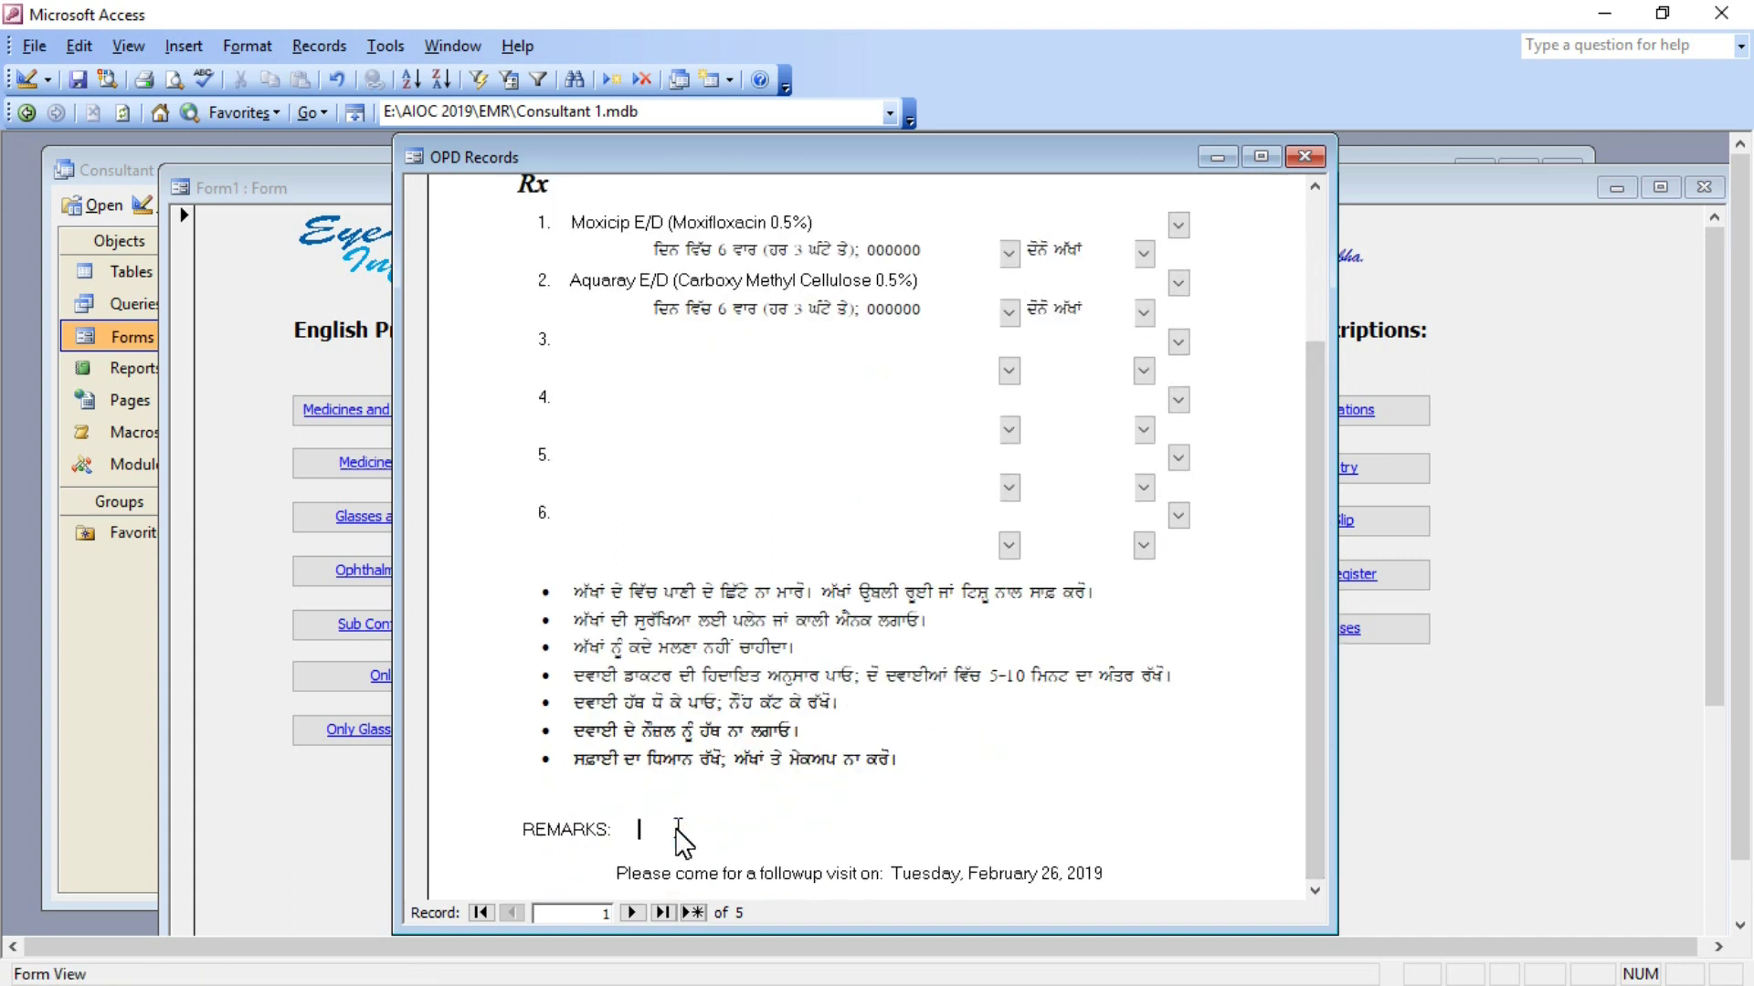
text(GOGGLES; SEE YOUR DOCTOR I)
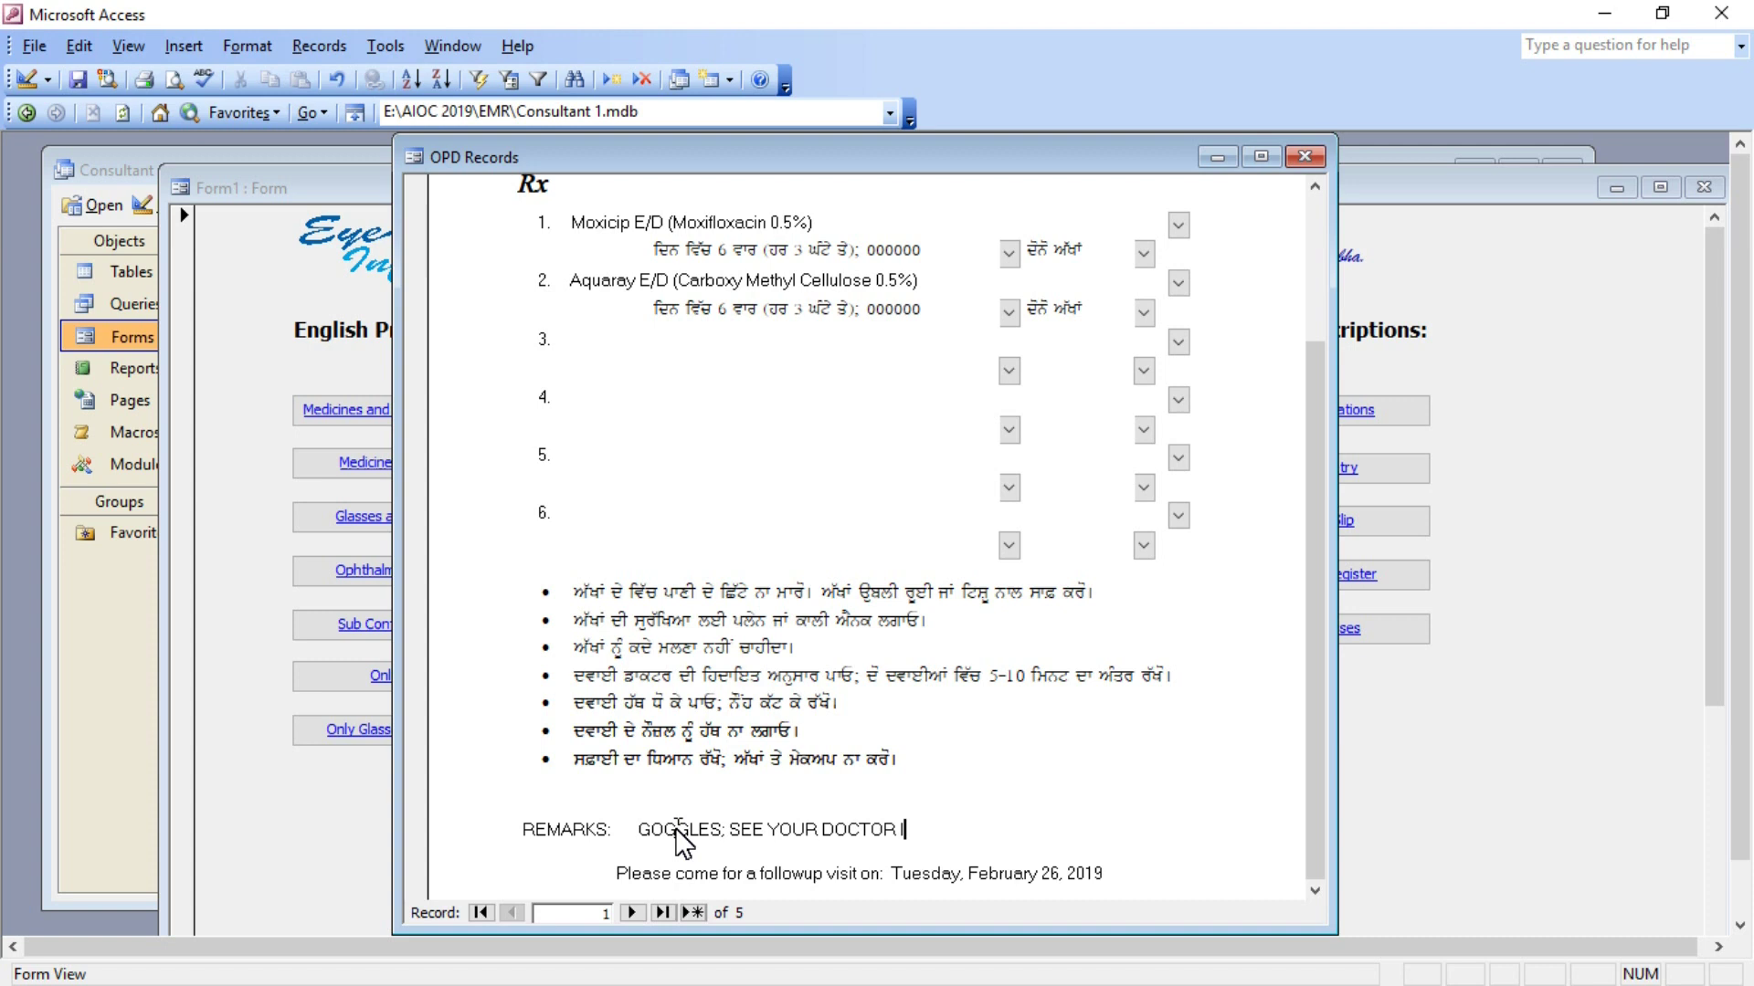
text(F VISION DROPS)
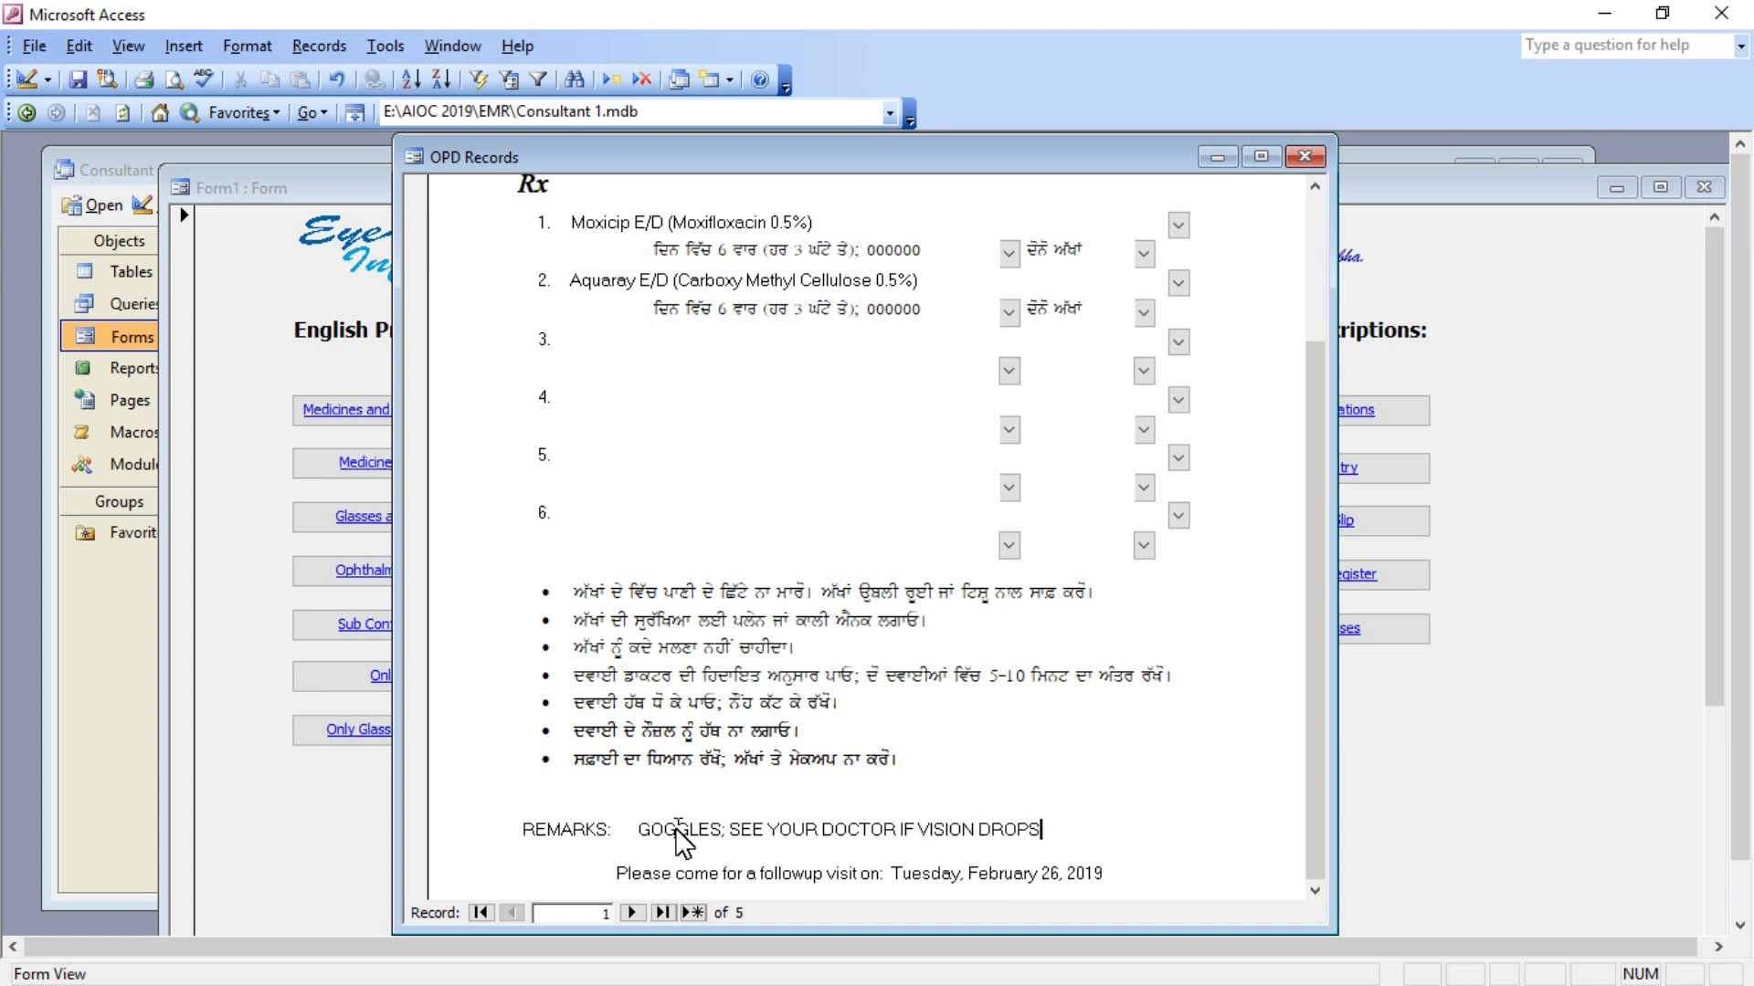
key(Tab)
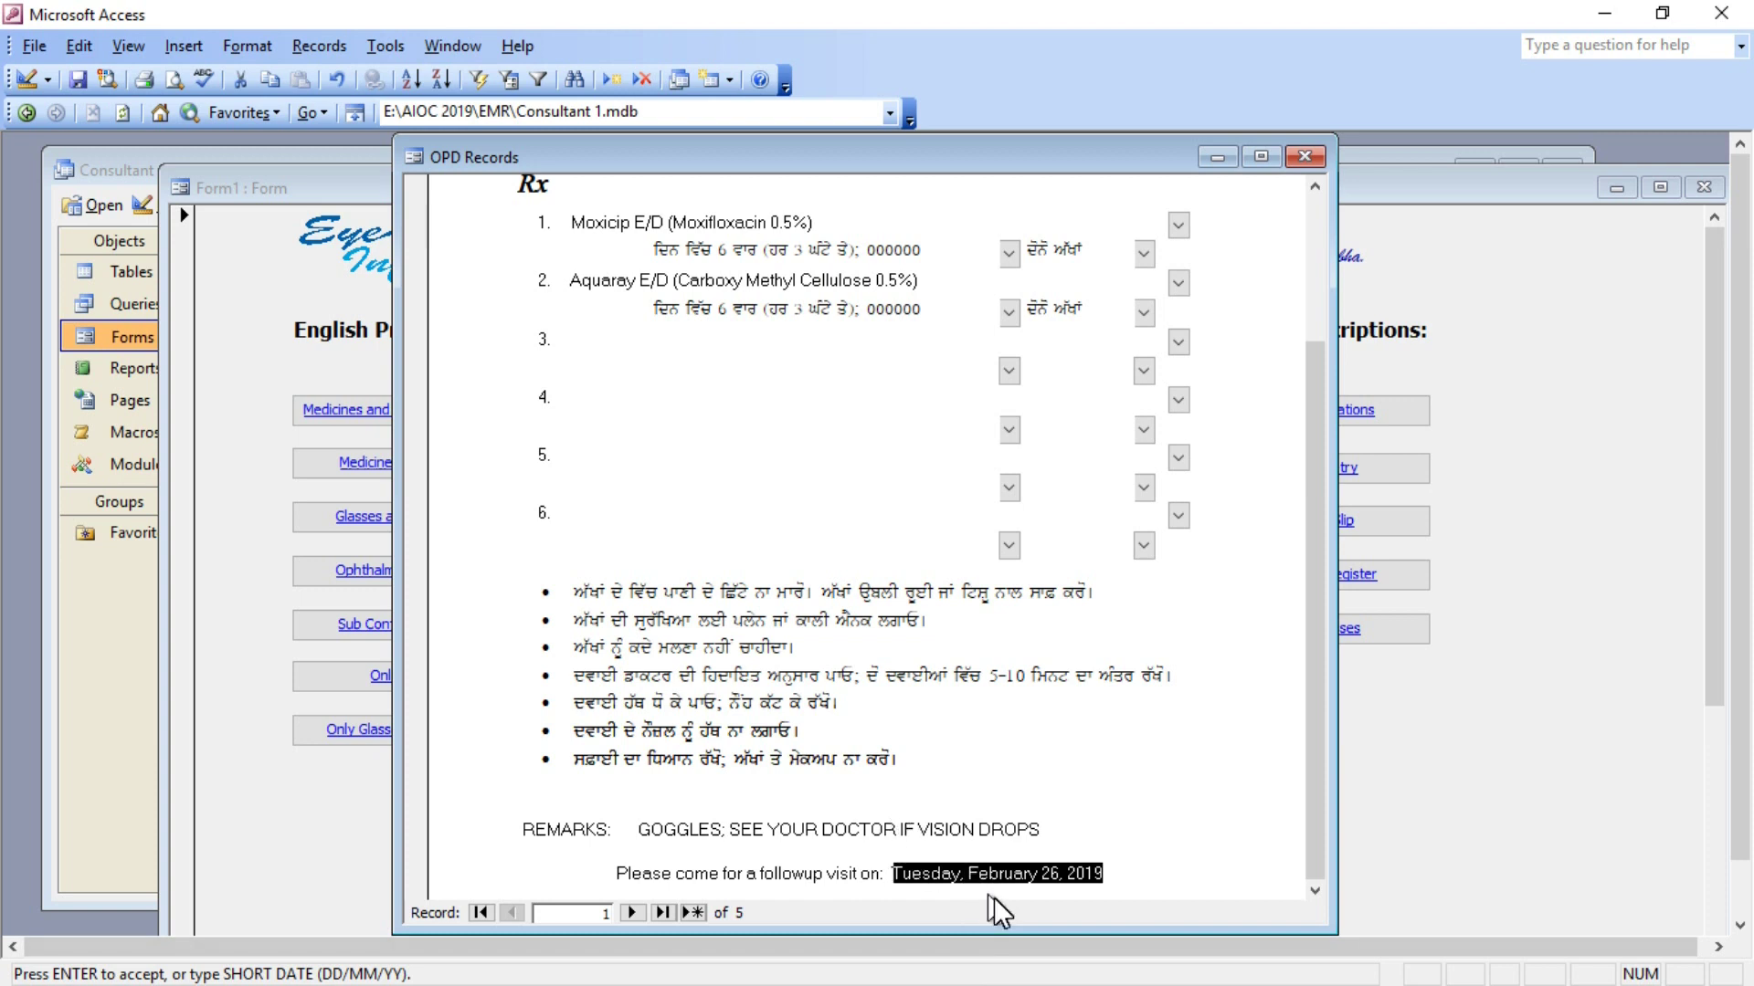
key(Tab)
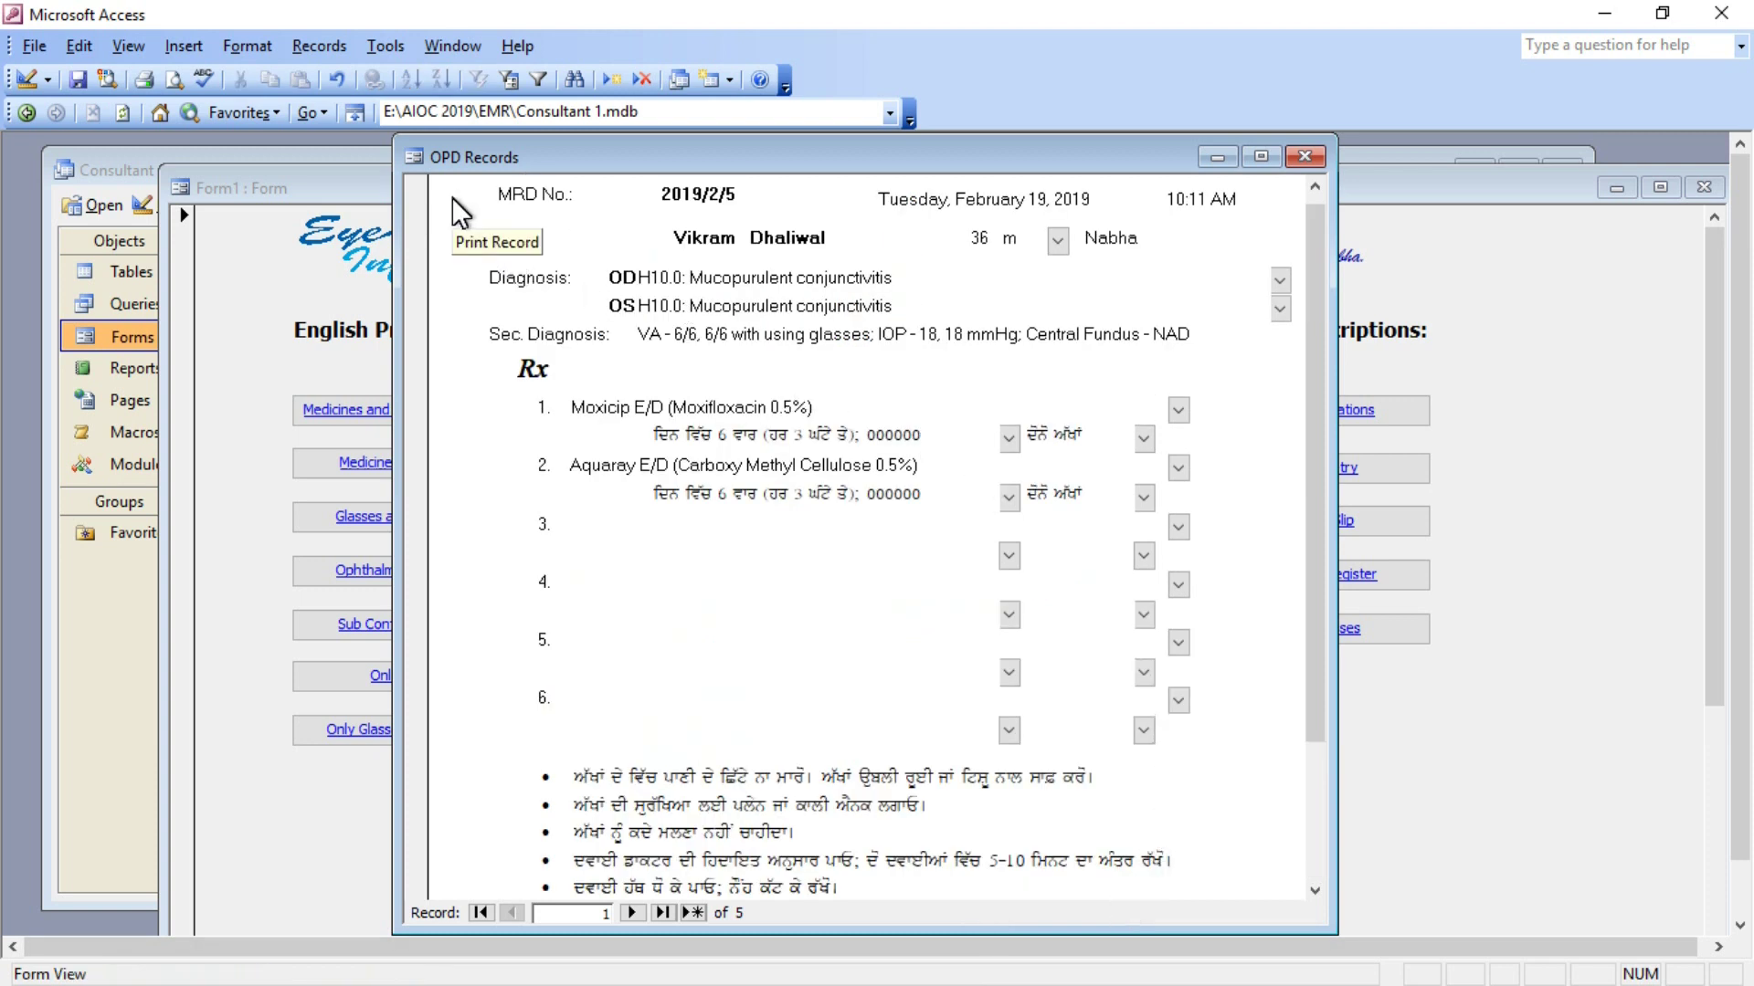
Attempt Print Record, dismiss the resulting error, and close the OPD Records form.
click(452, 197)
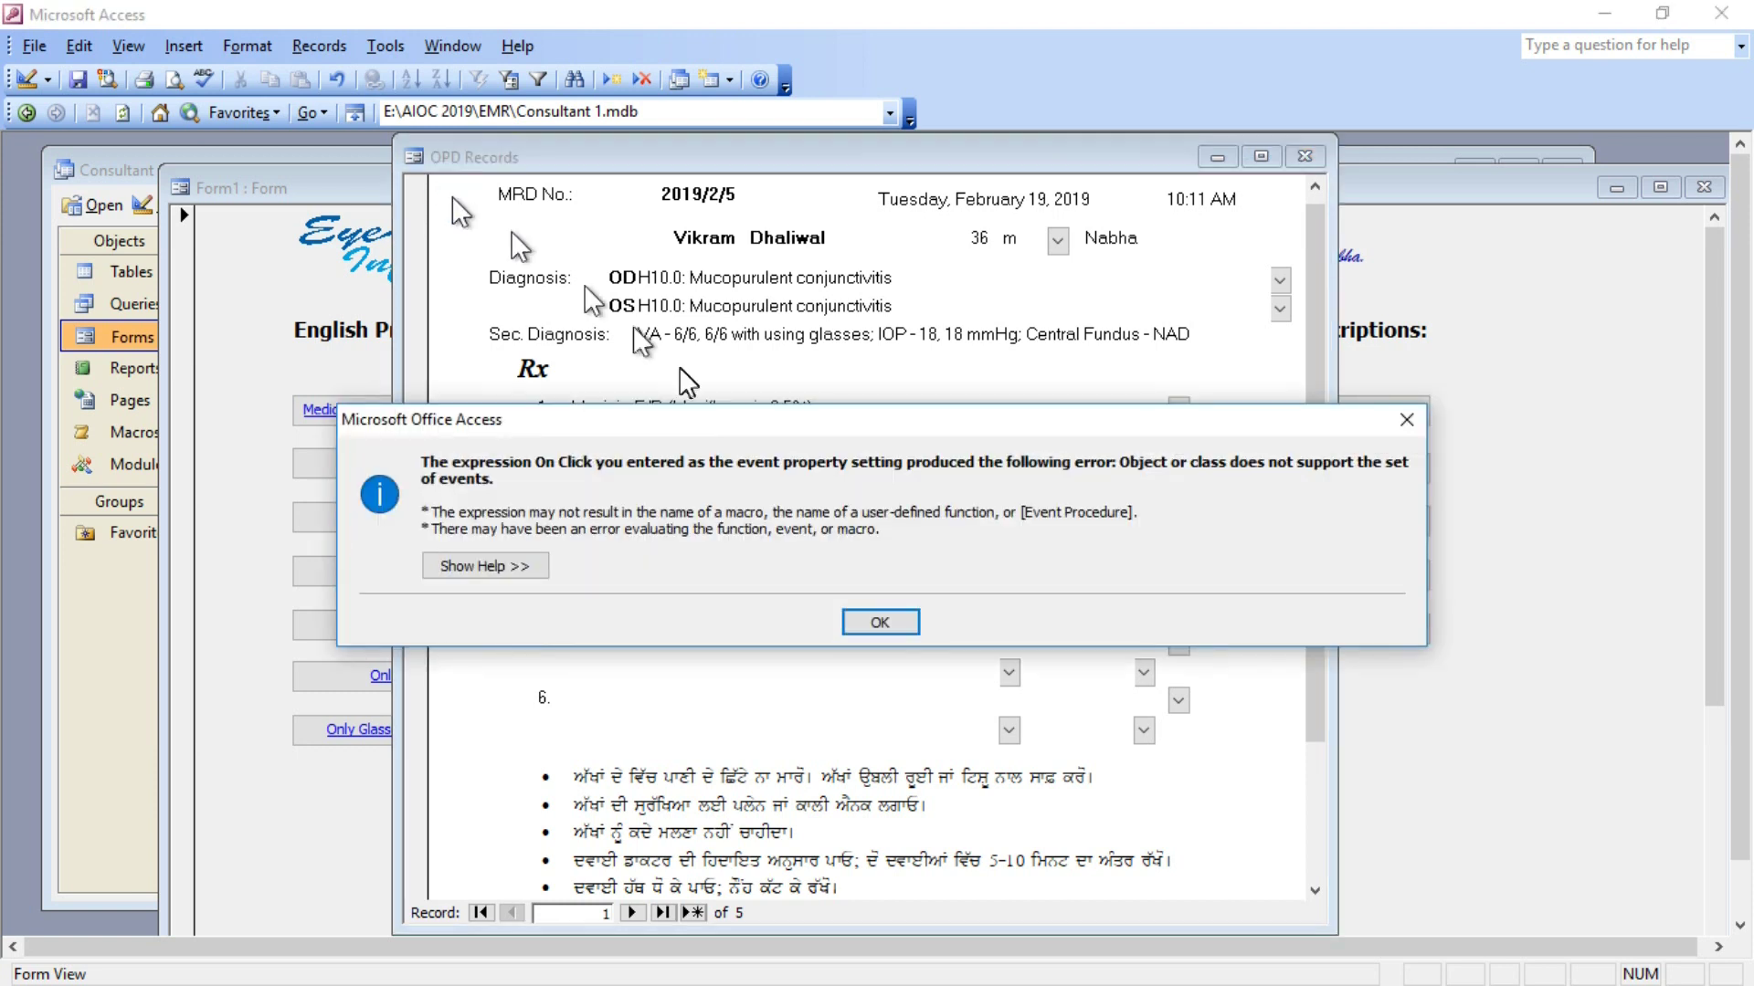
click(877, 620)
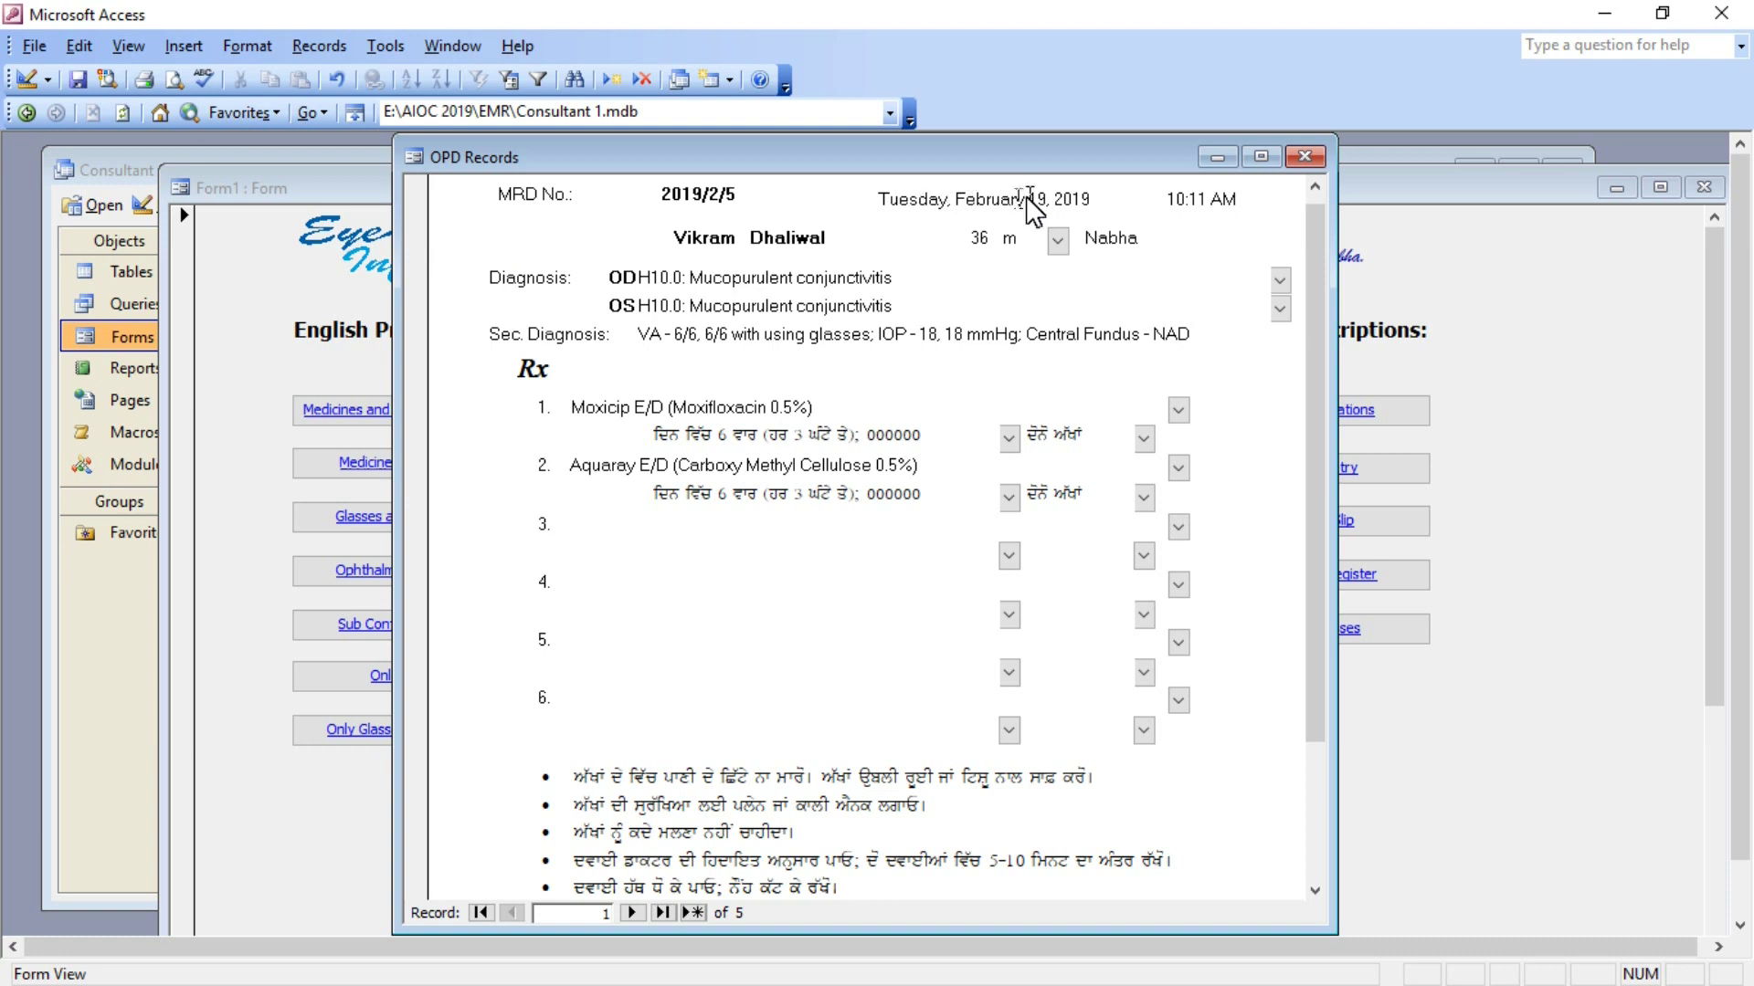
click(1313, 152)
Record -5.00DS/-1.50DC*180 6/6 for both eyes, N5 near vision, keeping EW Lenses for Constant Wear.
click(984, 523)
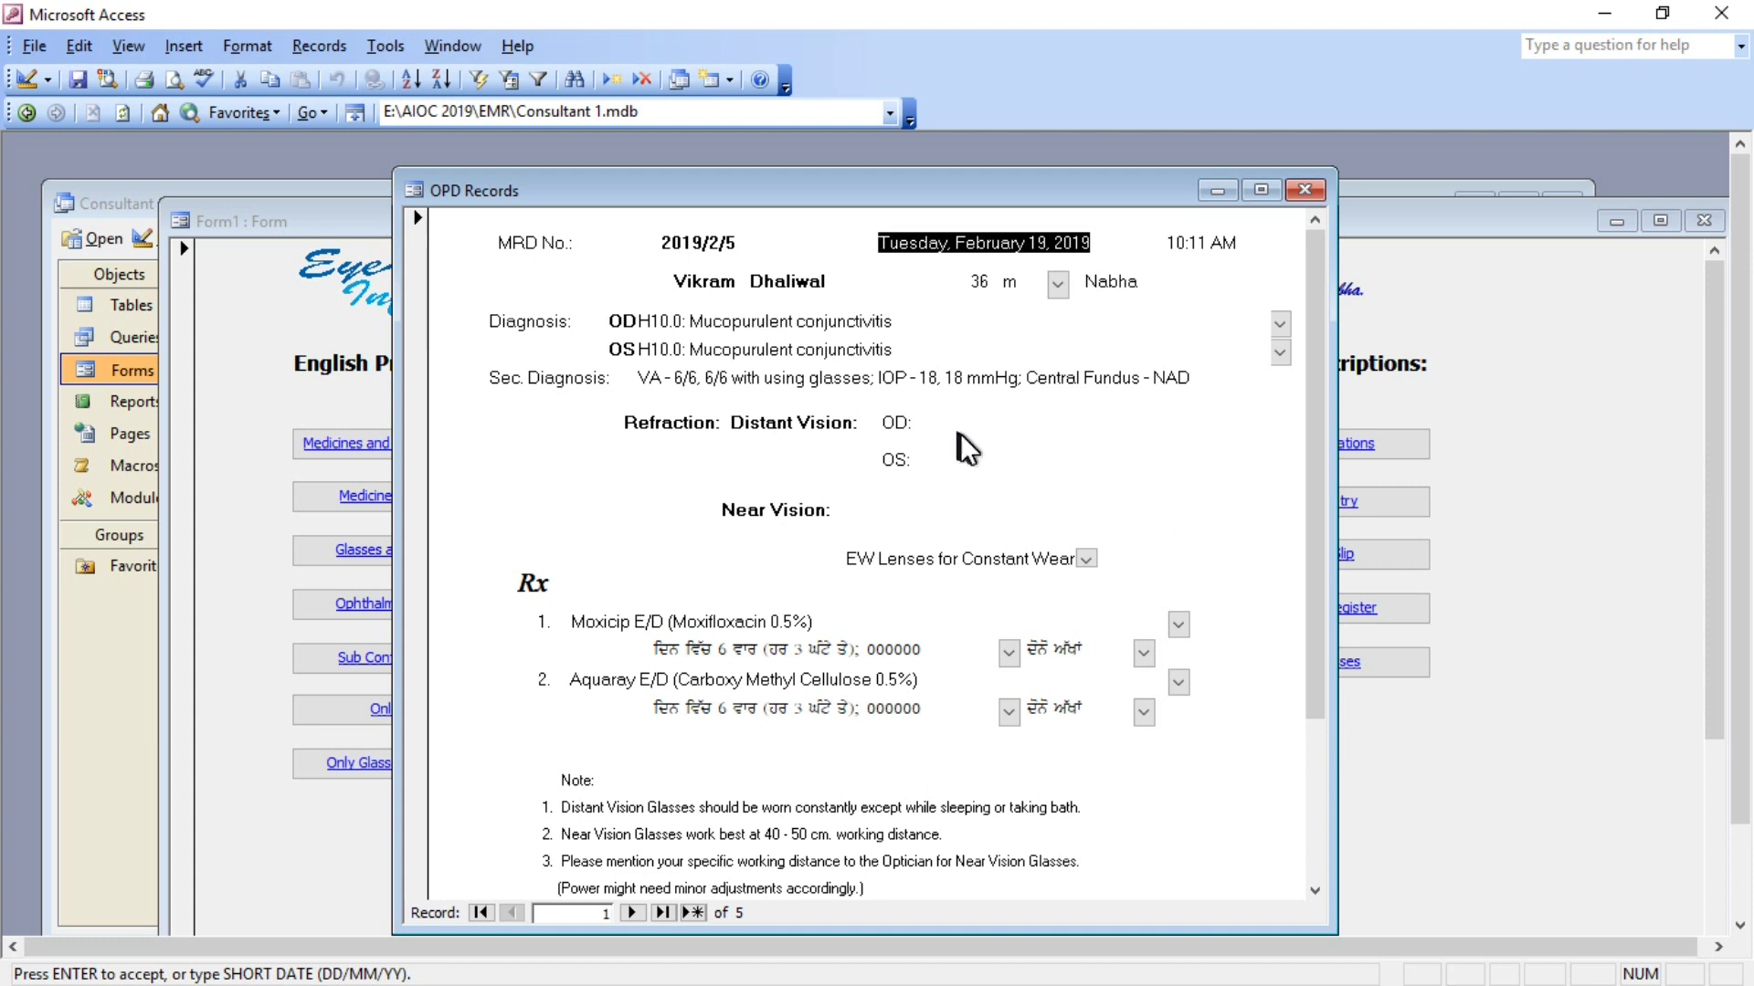
click(961, 429)
text(-)
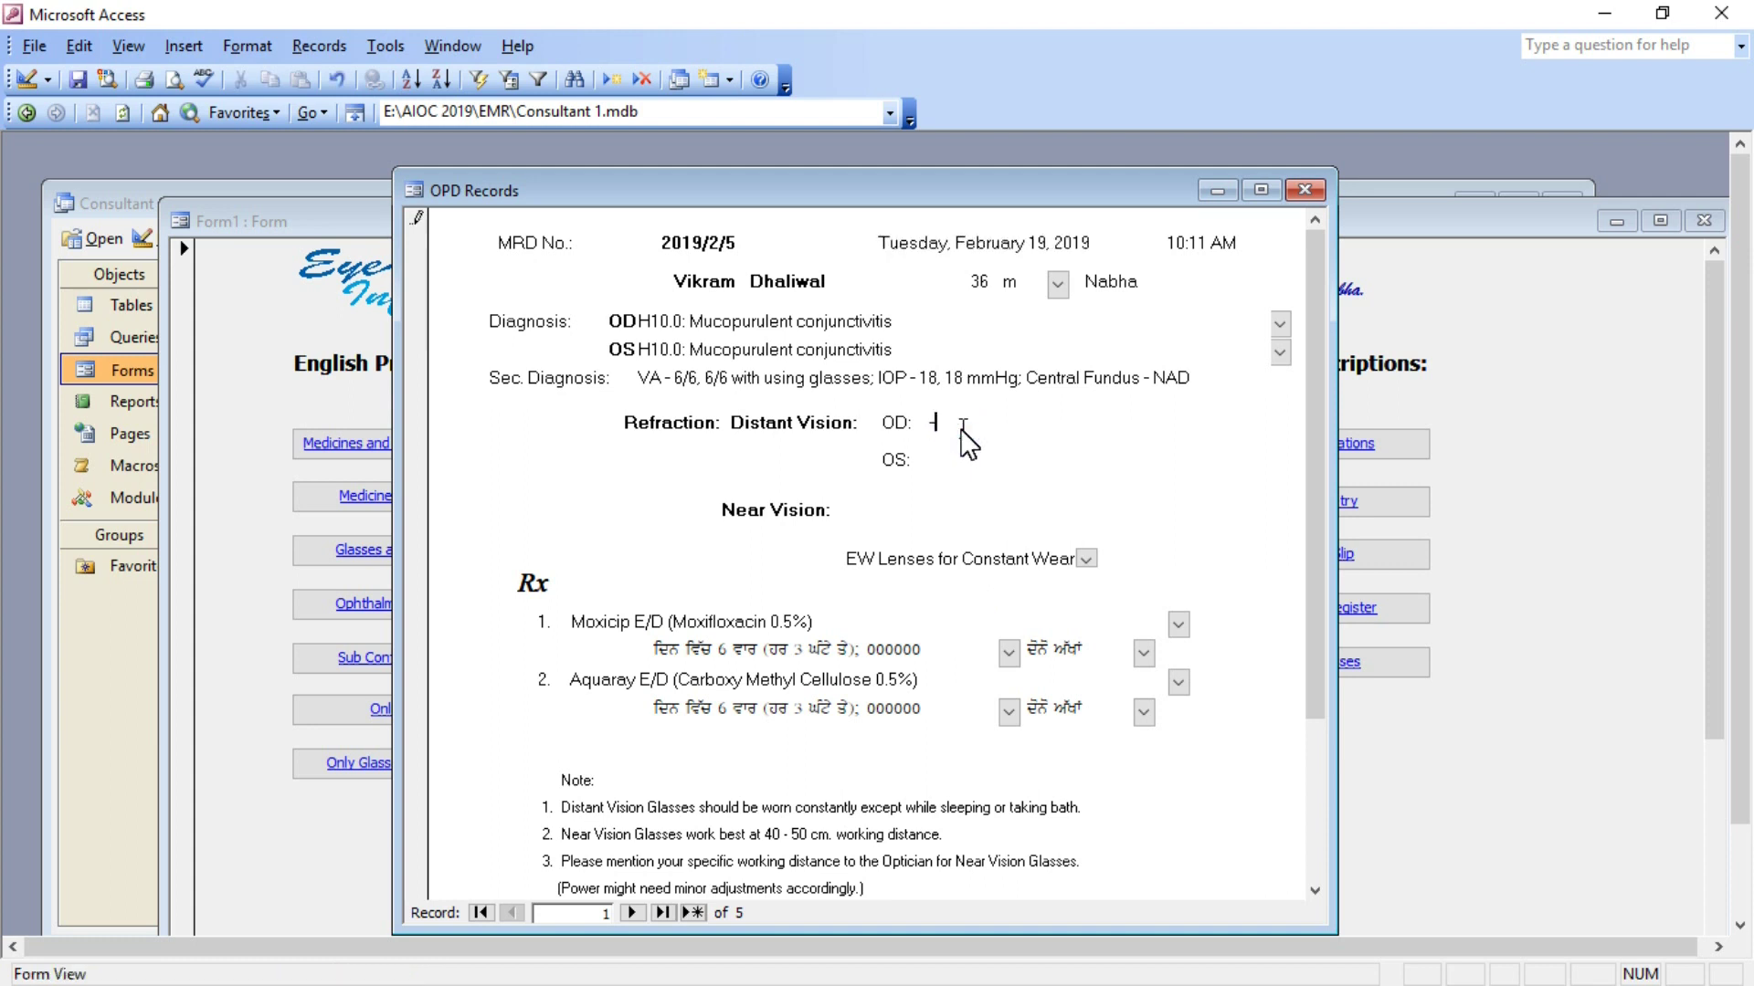
text(5.00DS/-1.50DC*180 6/6-5.00DS/-1)
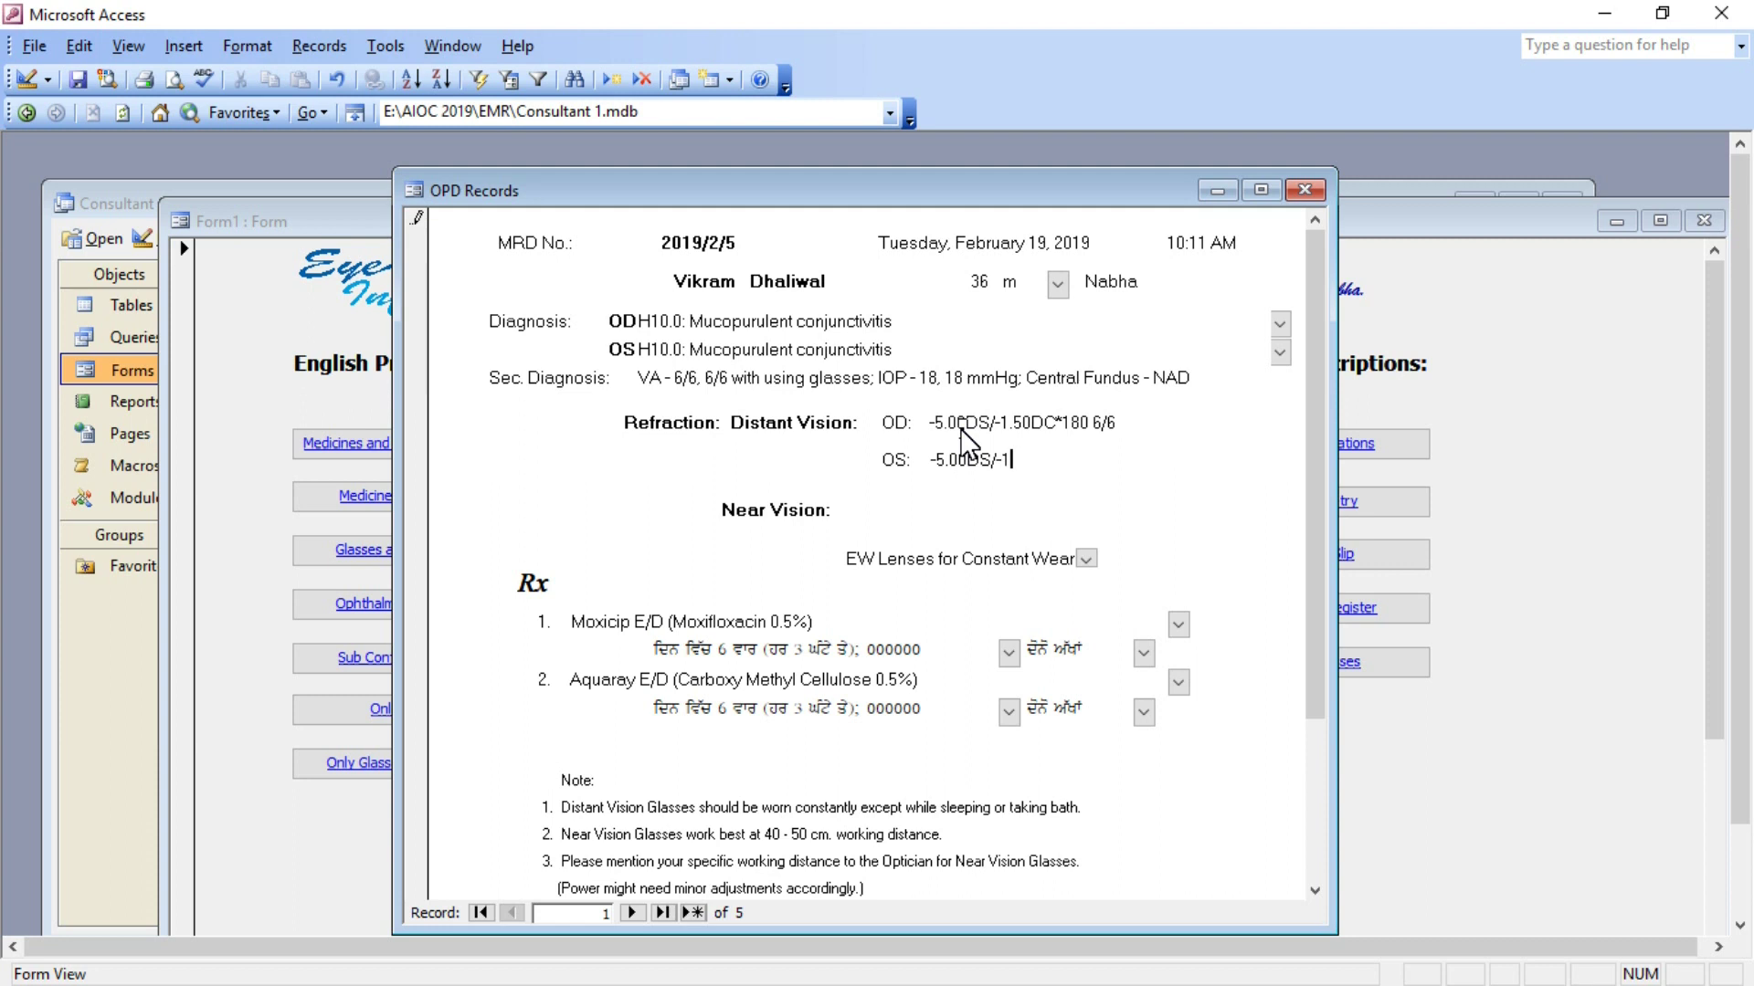
text(.50DC*180 6/6)
key(Tab)
text(N5)
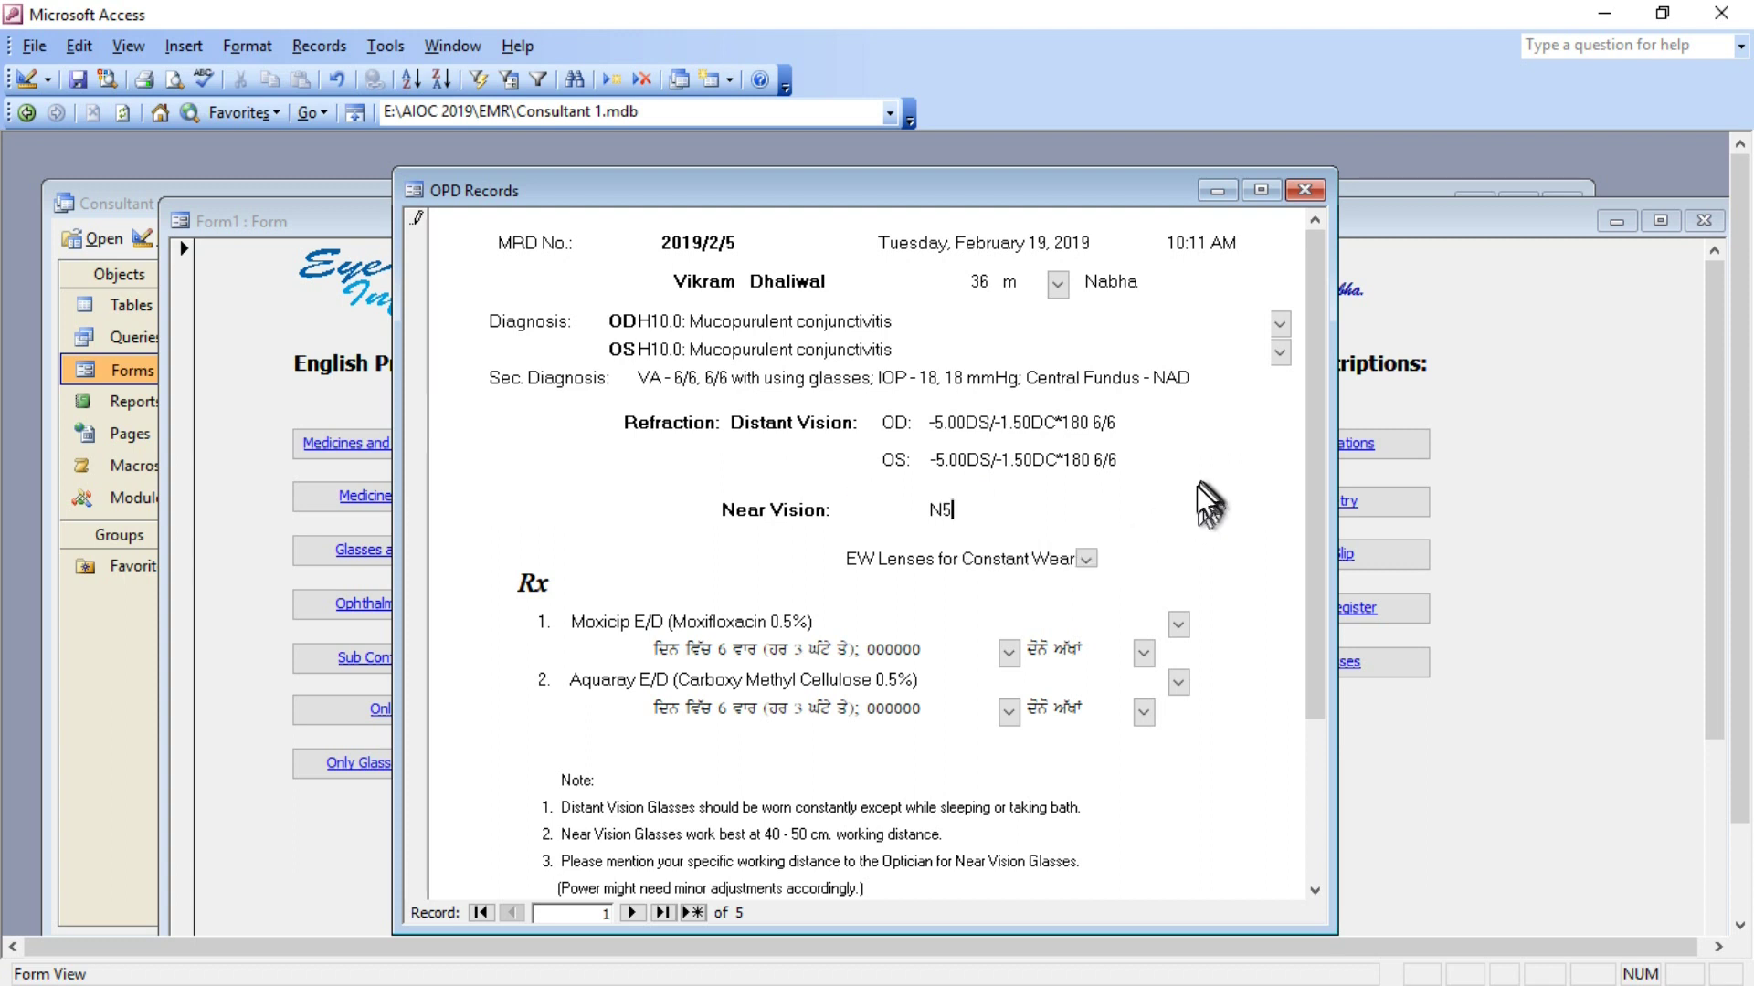
click(1087, 558)
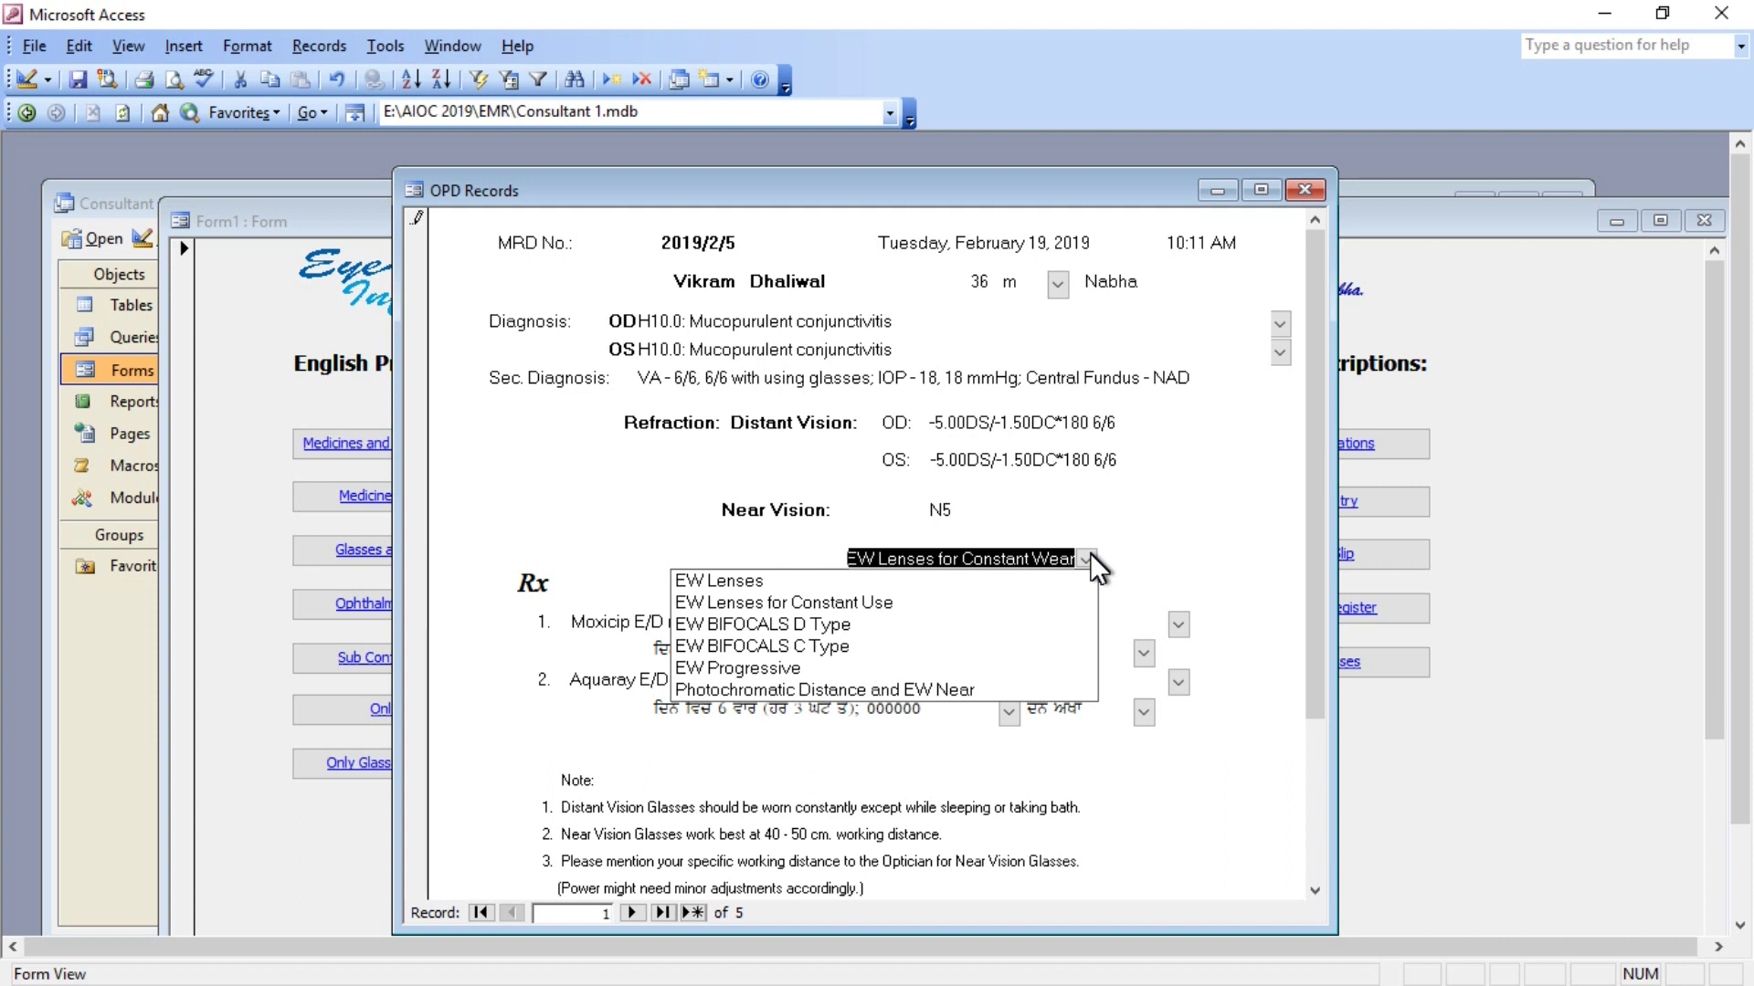
click(1241, 546)
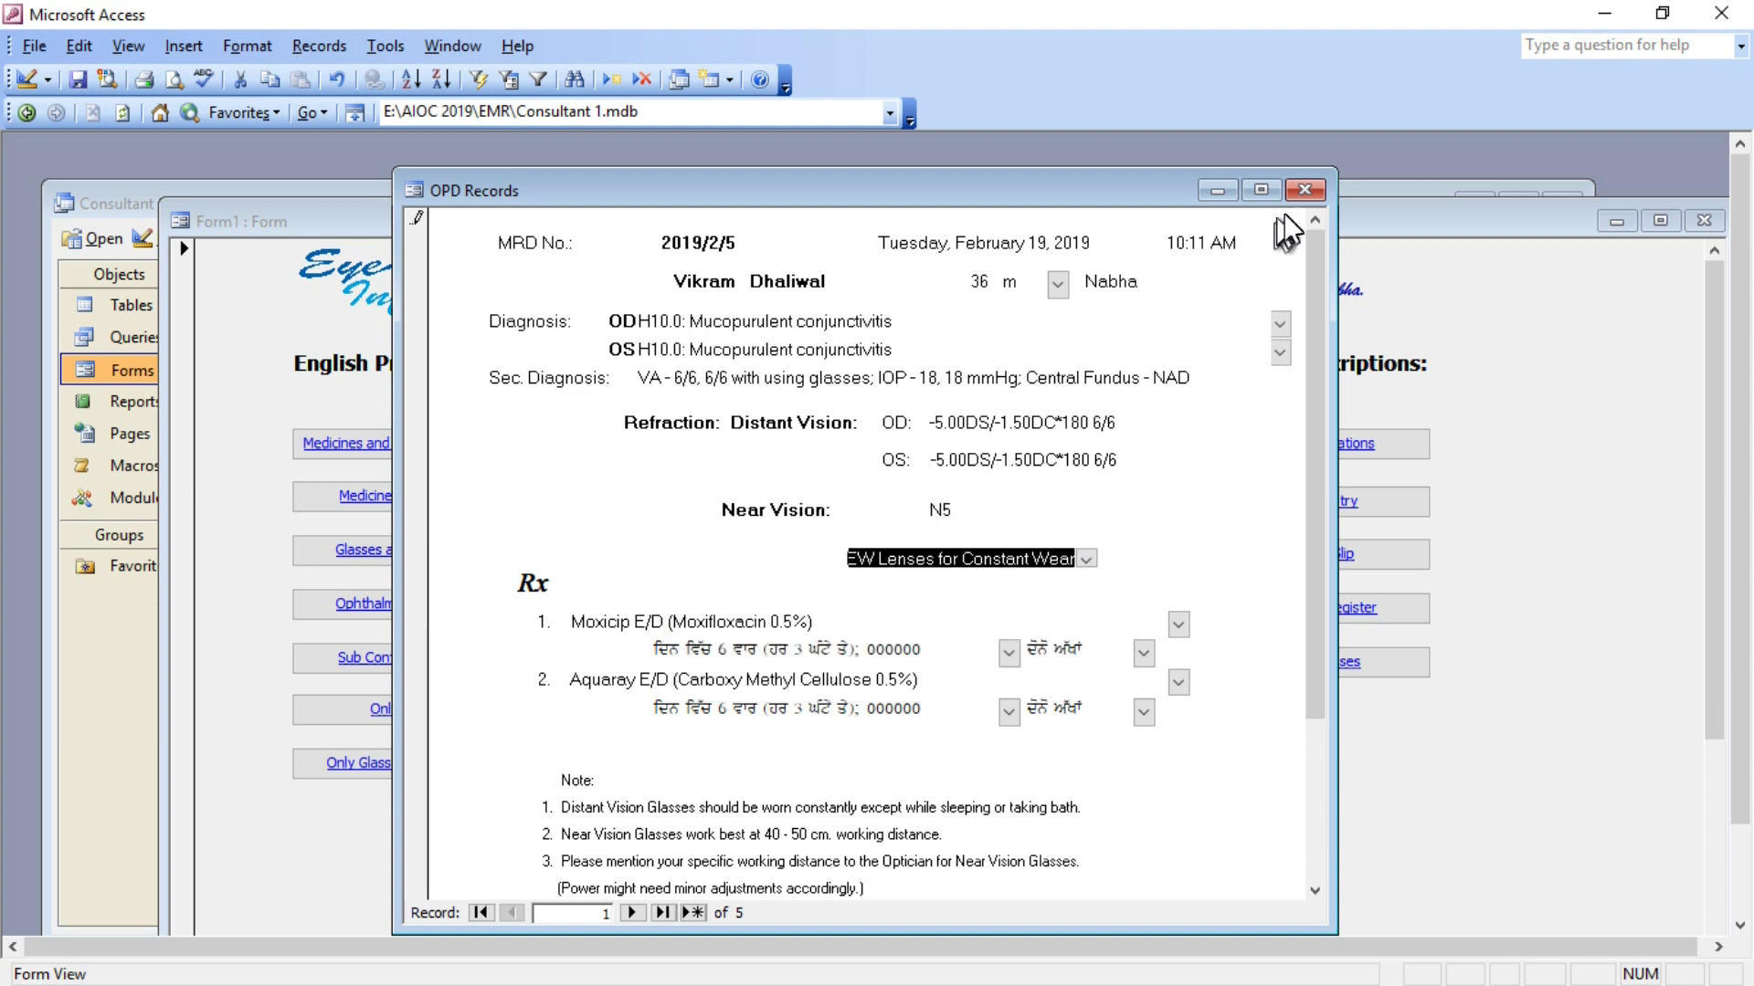
Close the glasses form, then preview the Punjabi Medicines and Glasses Prescription and the OPD Receipt.
click(1305, 190)
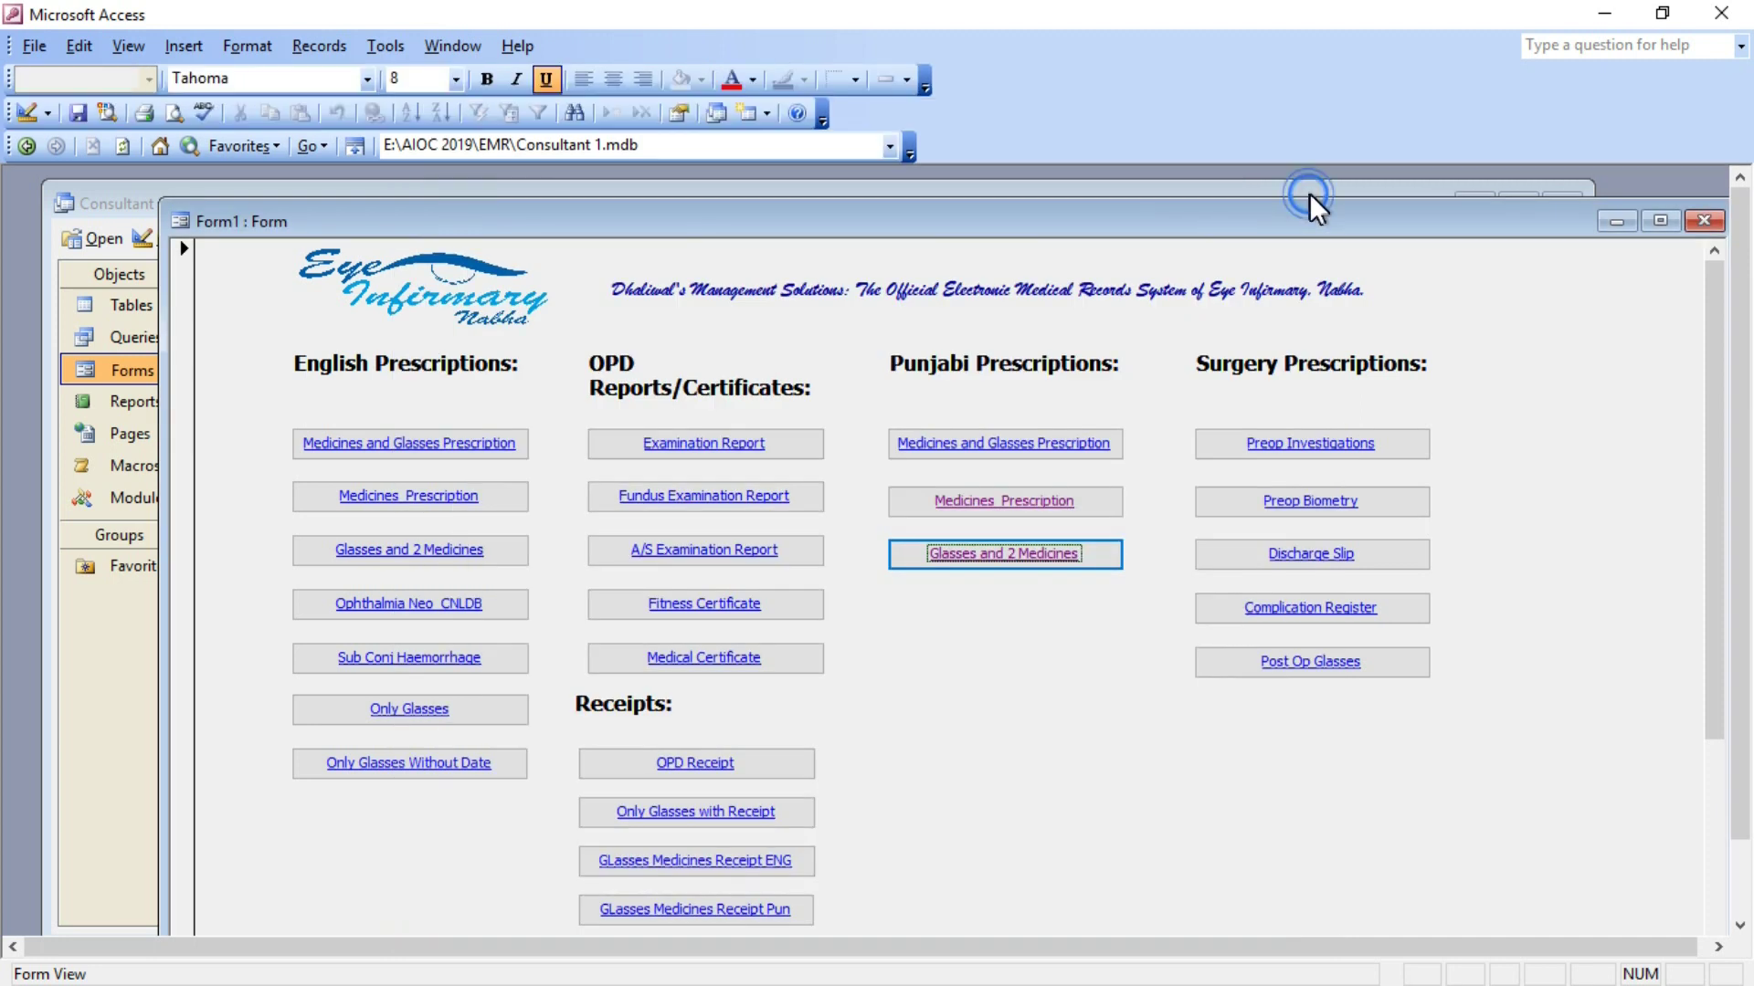
click(1011, 440)
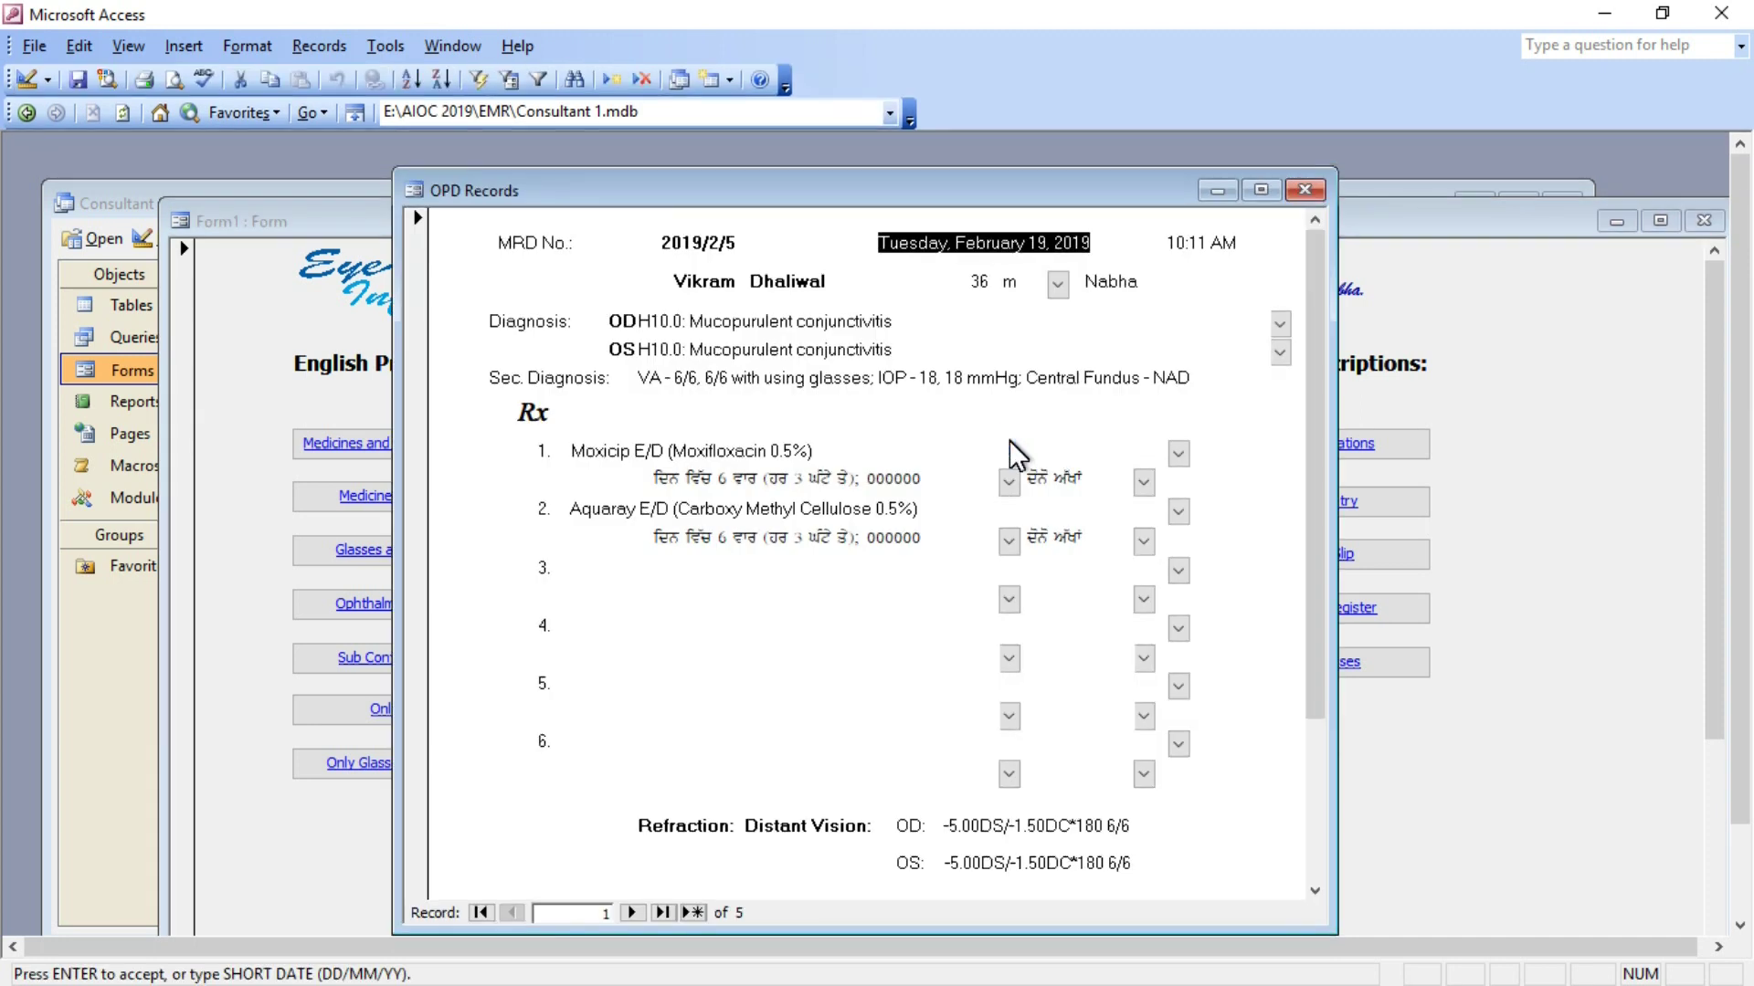
click(1306, 190)
click(700, 765)
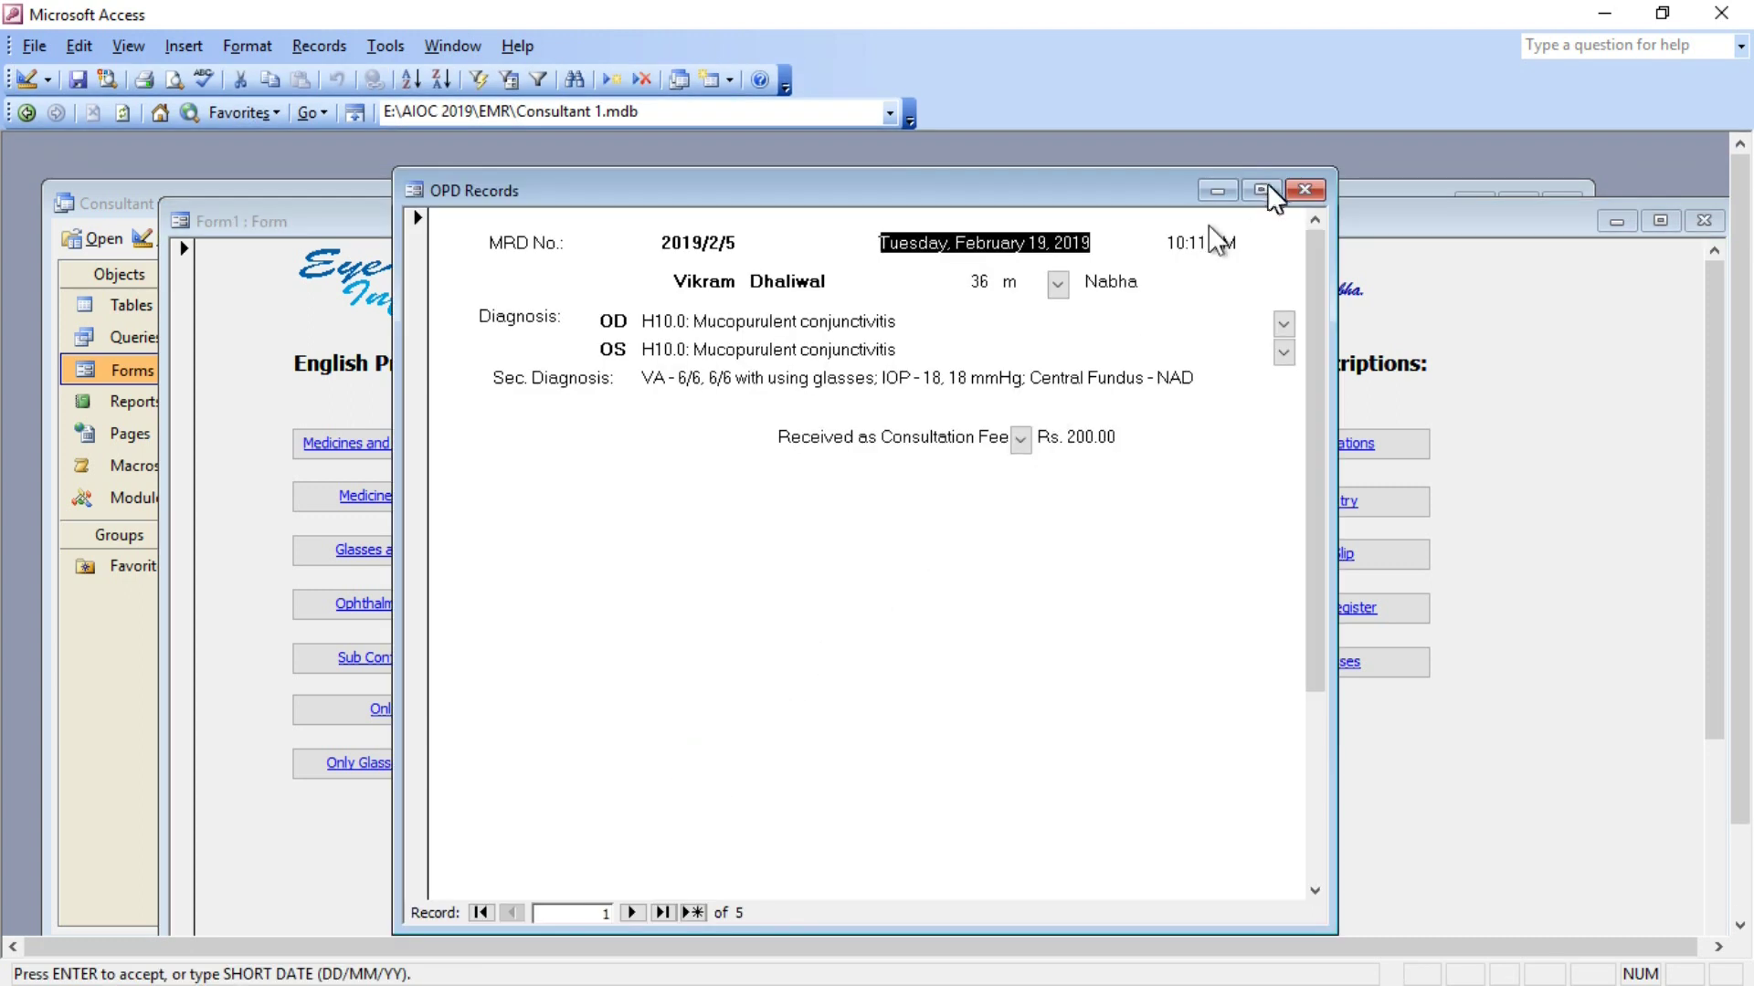
click(1291, 191)
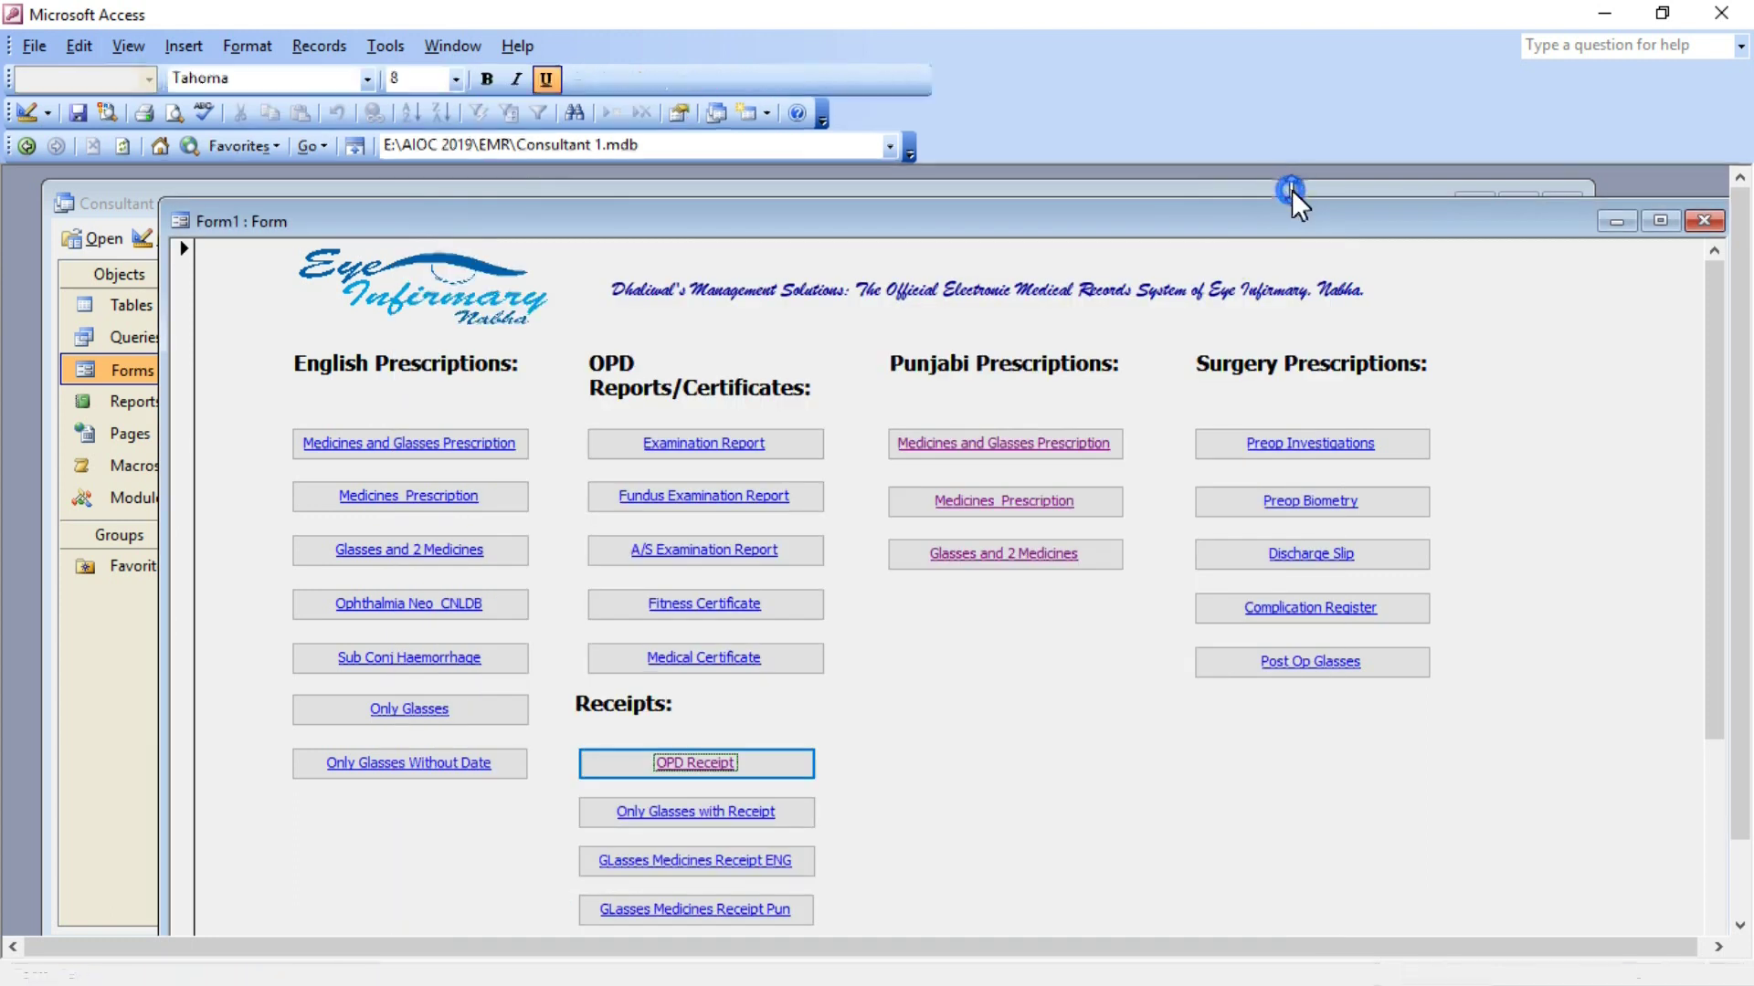
Preview the Only Glasses with Receipt form and the medical certificate (rest 19–26 February 2019).
click(704, 809)
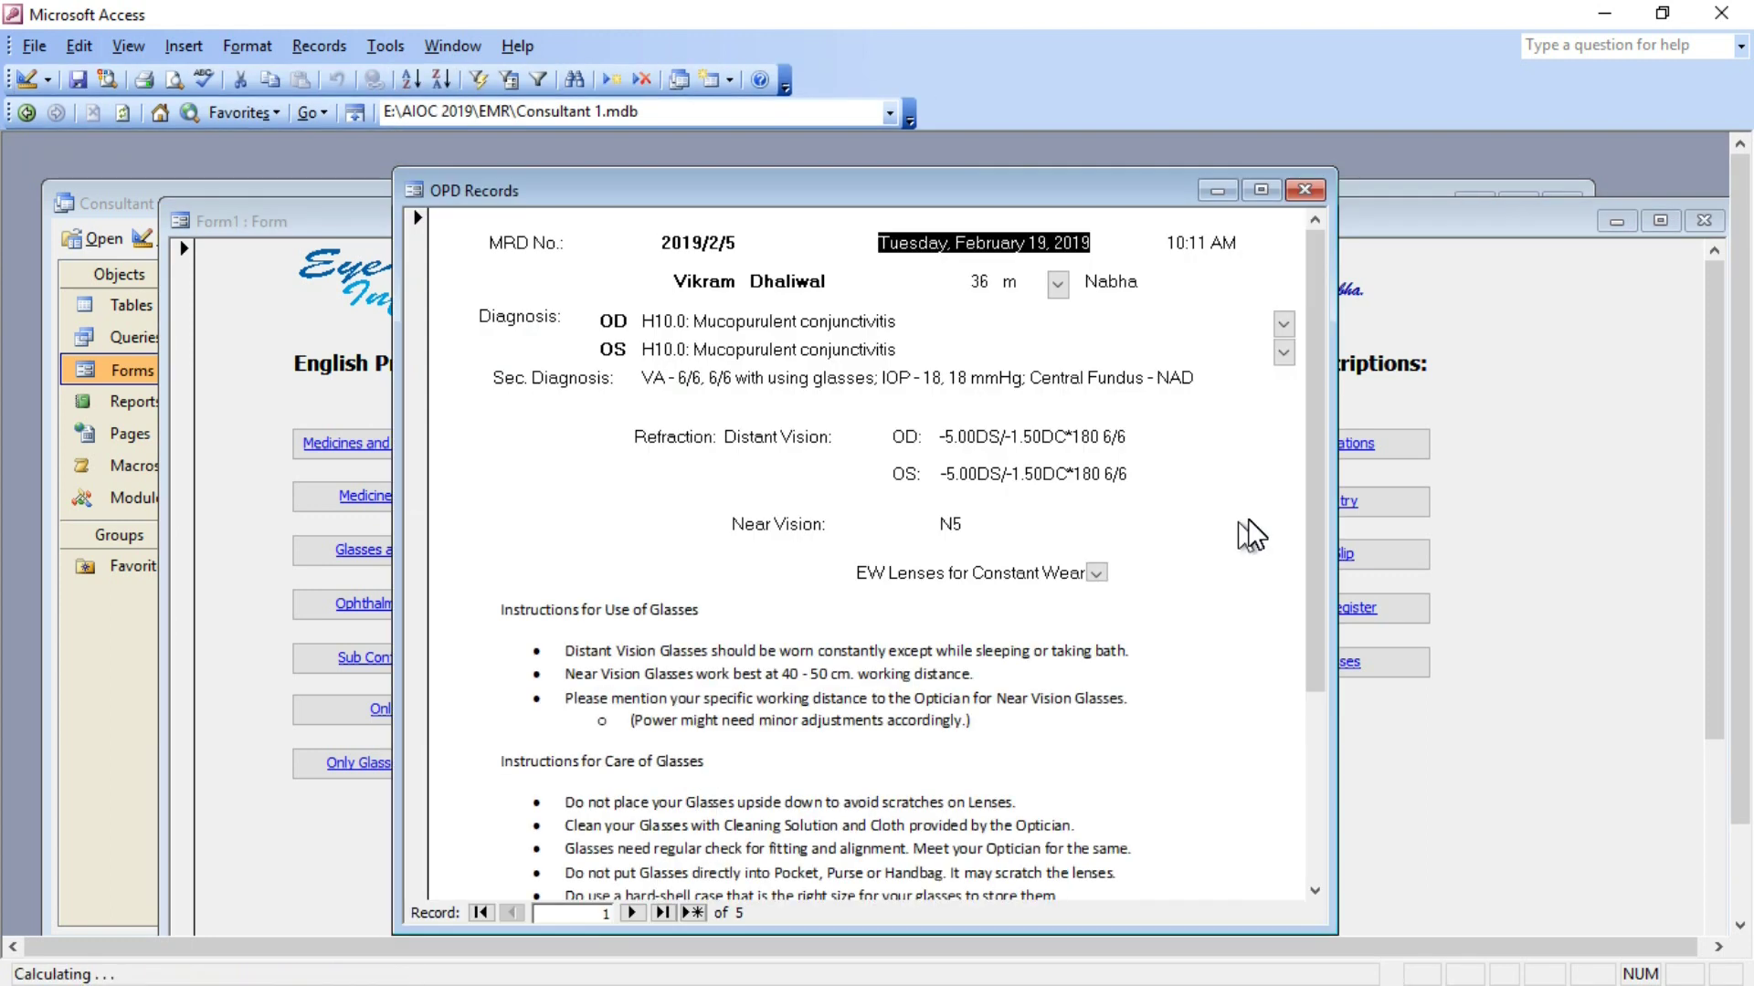
mouse_move(1319, 466)
mouse_down()
mouse_move(1313, 638)
mouse_move(1337, 446)
mouse_up()
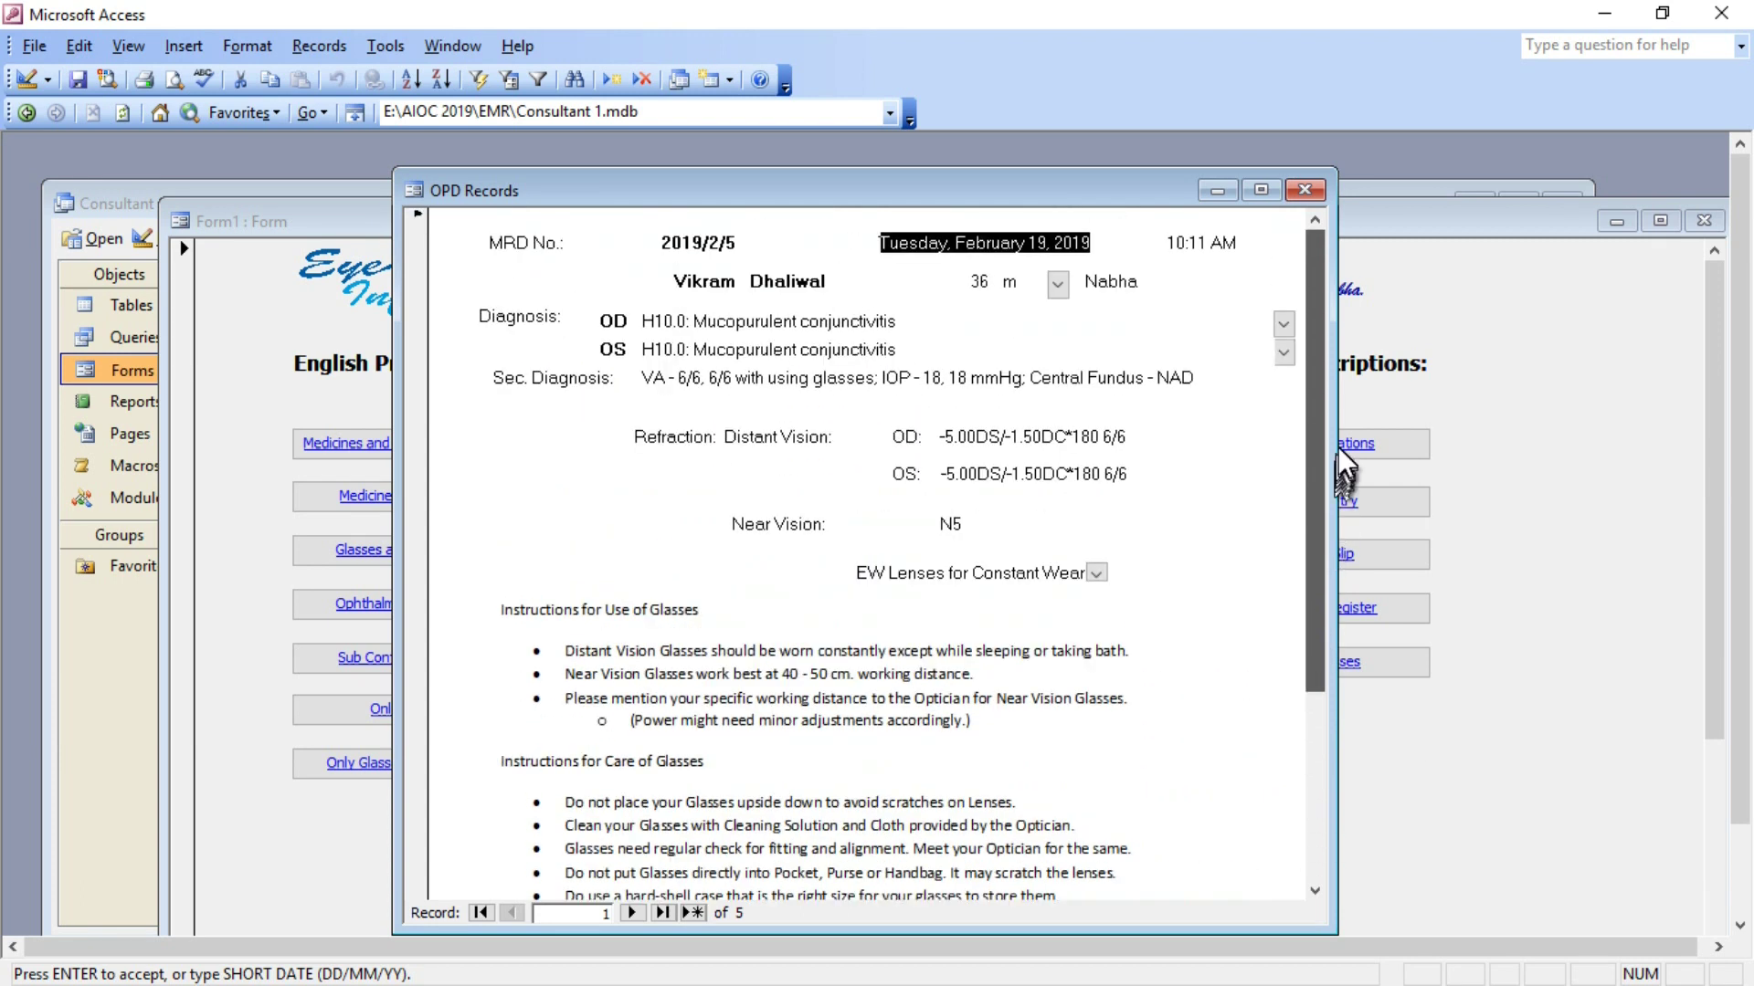
click(1304, 191)
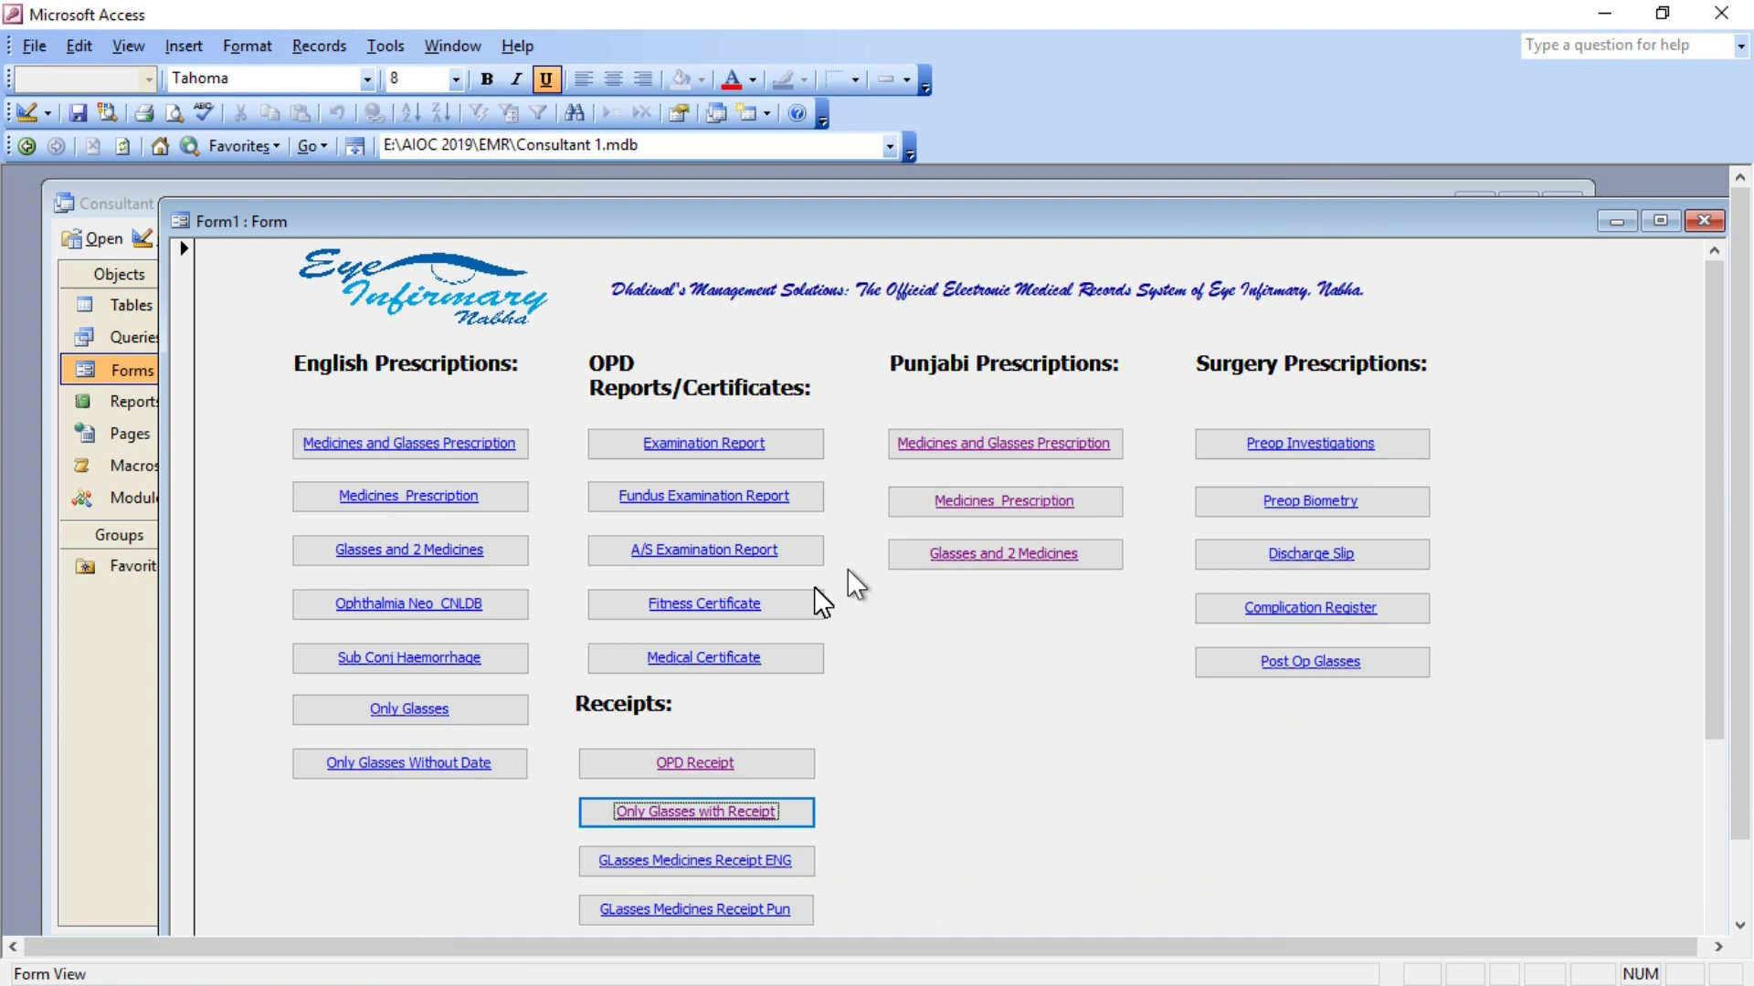
click(677, 658)
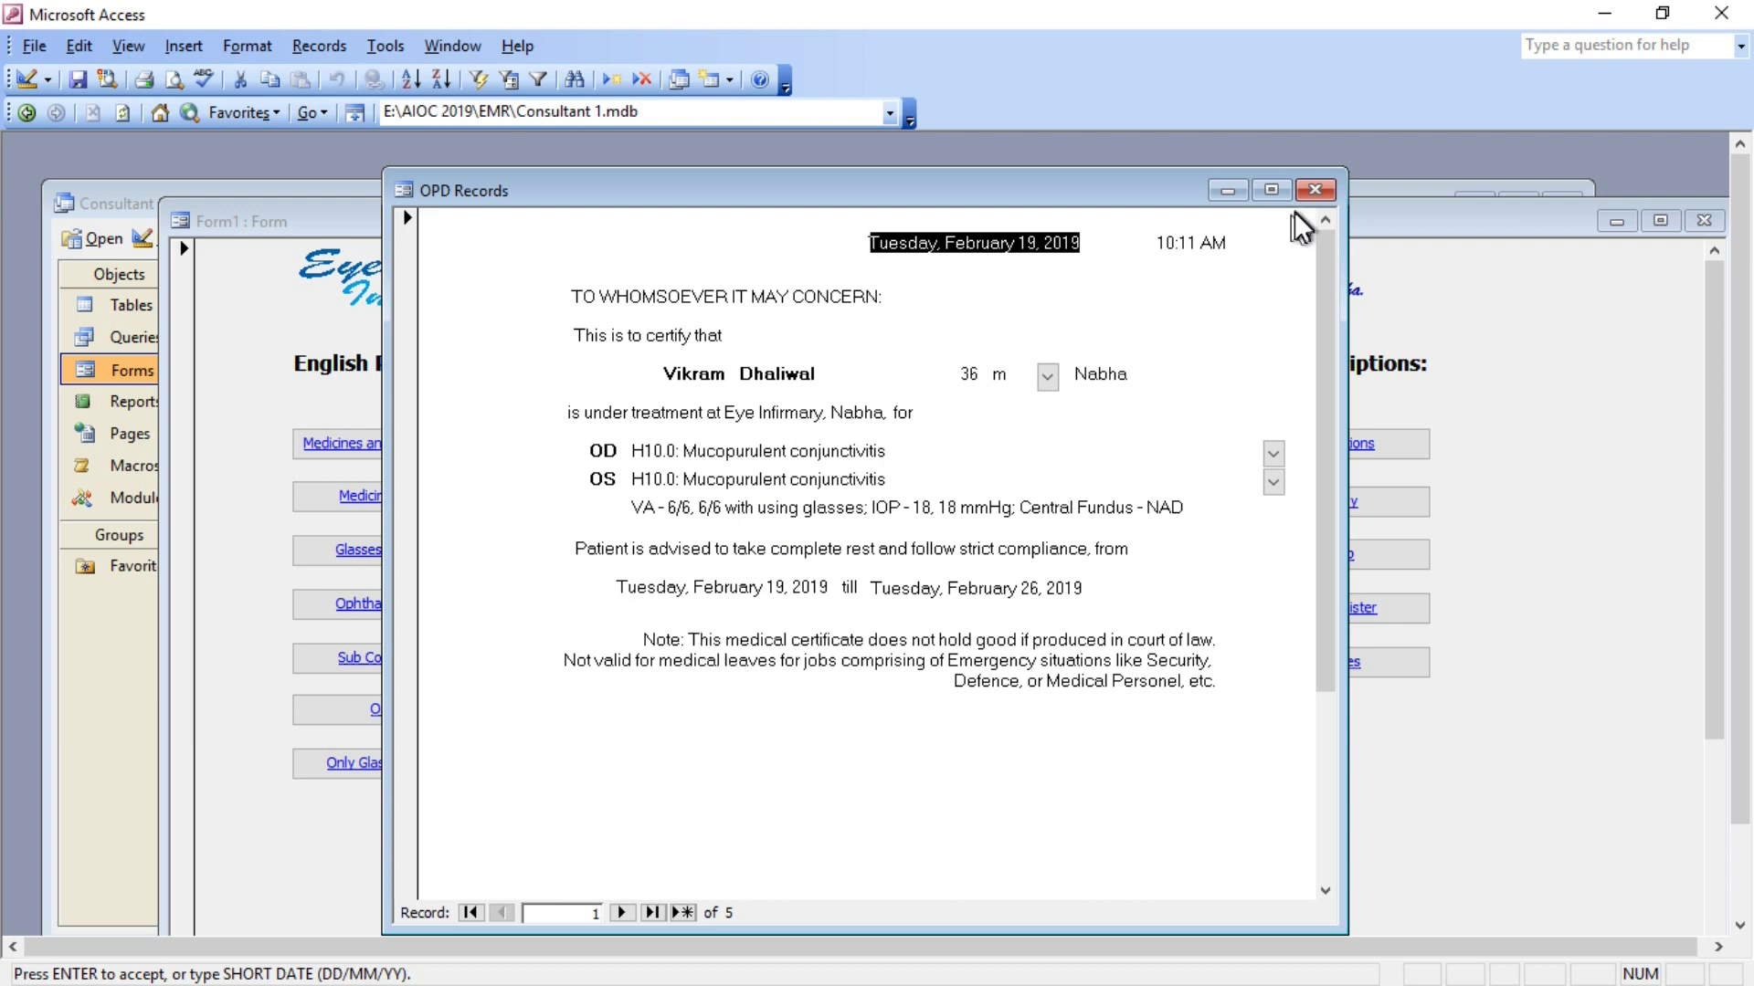
click(1314, 190)
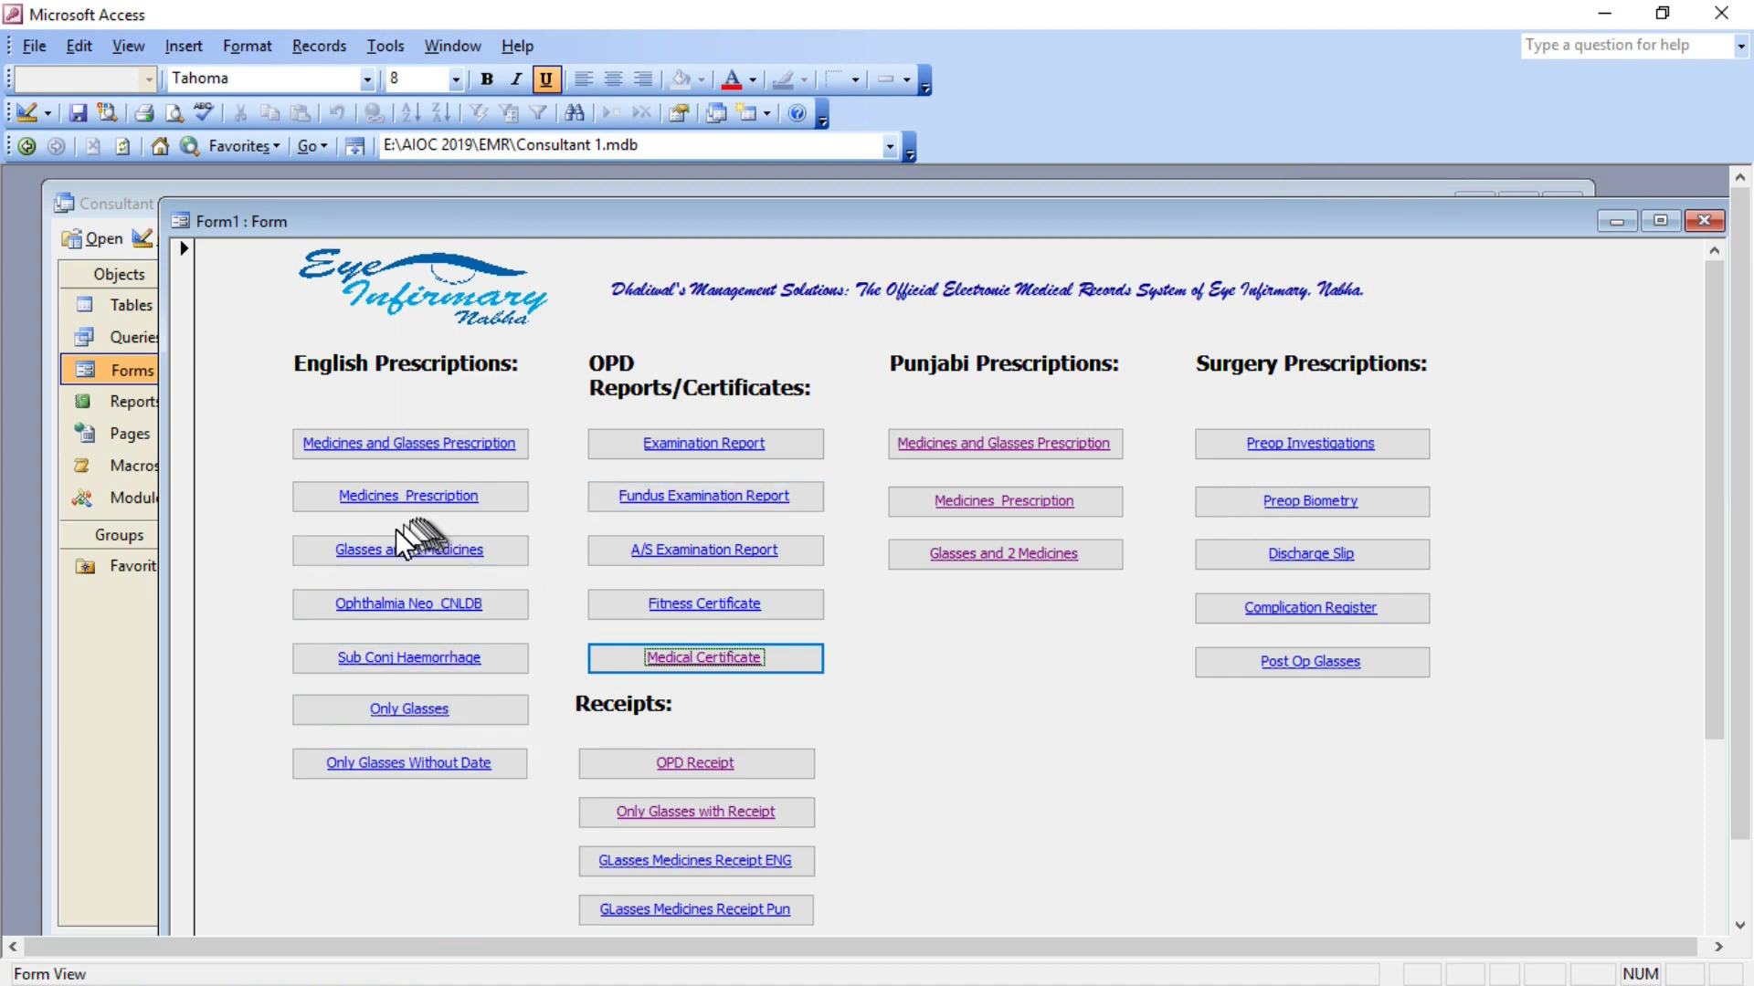
Set both English-prescription medicines to 'Every 3 hours (6 times a day)' in B/Es, then close it.
click(424, 492)
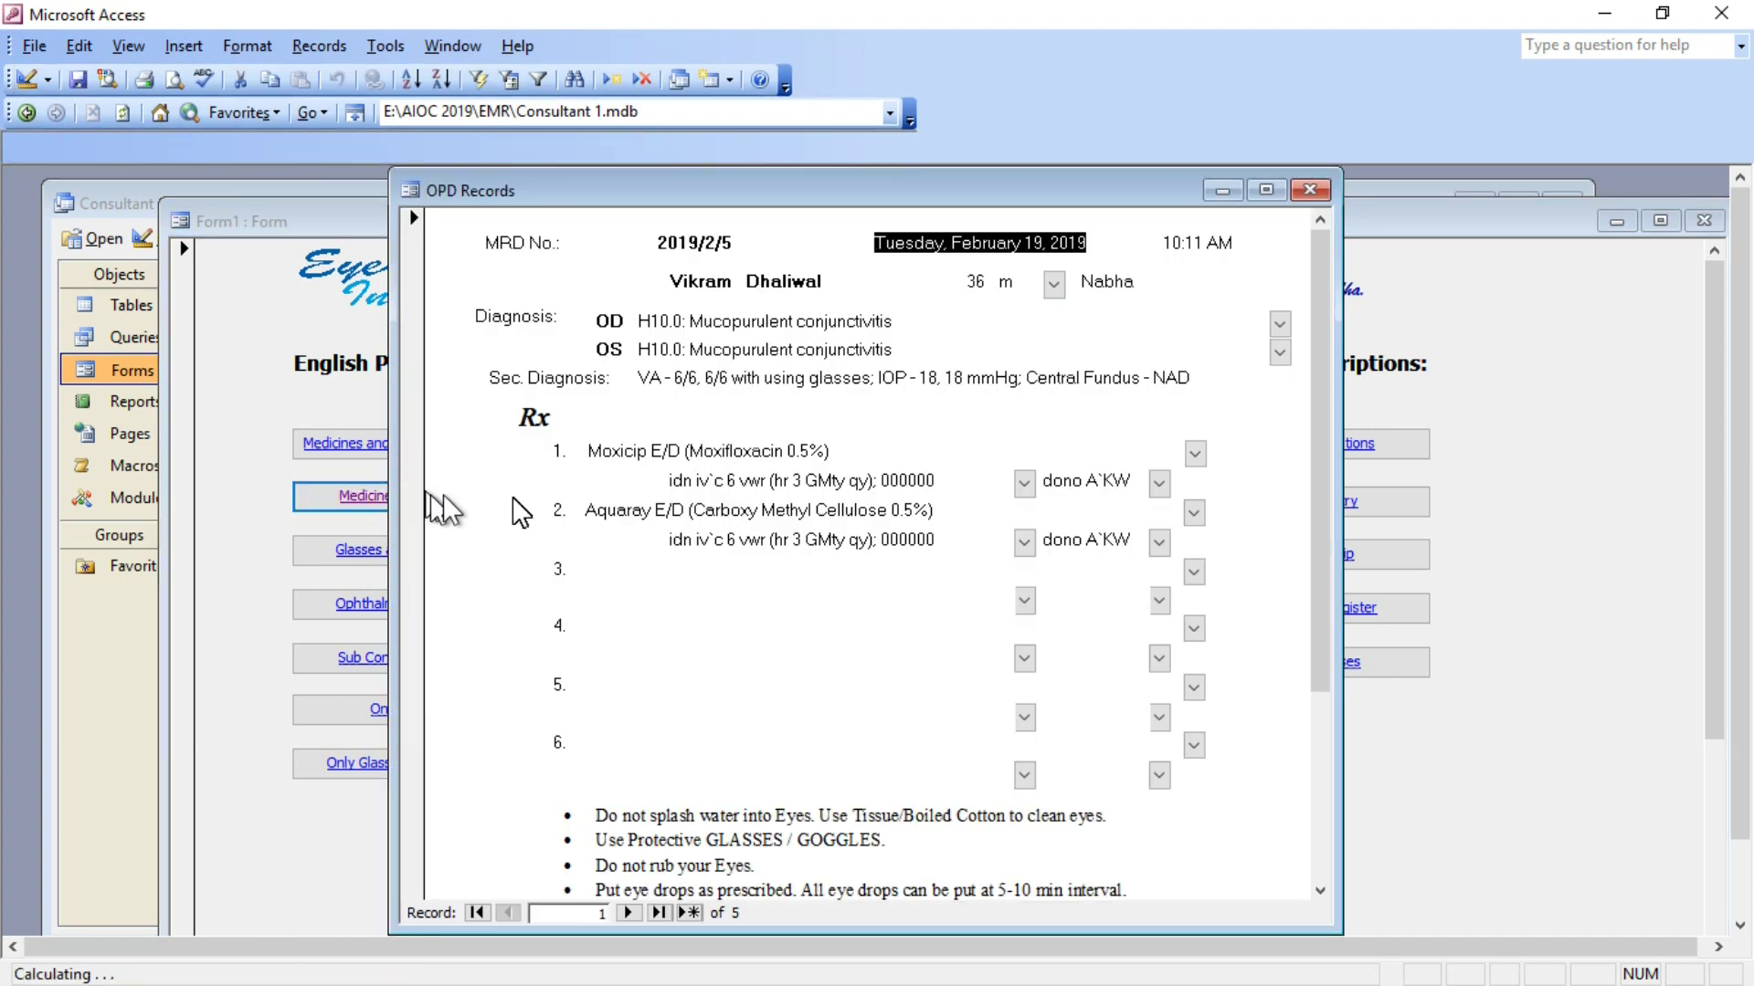
click(1024, 483)
click(901, 555)
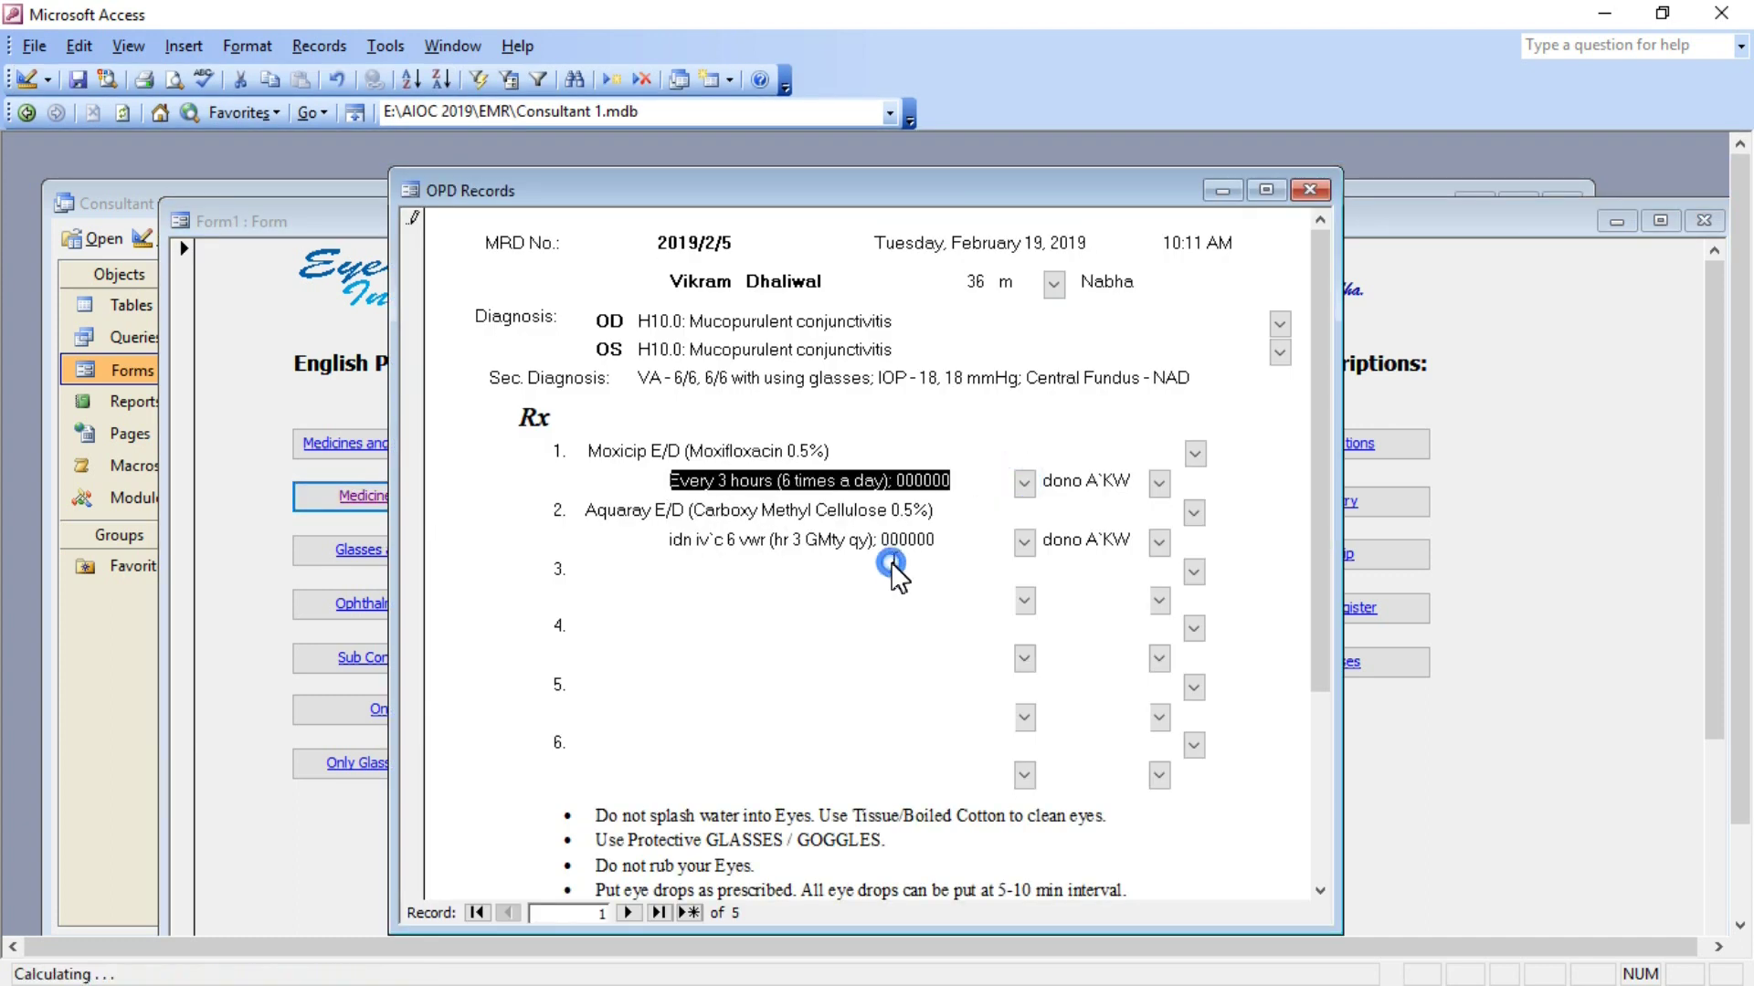
click(1159, 482)
click(1067, 551)
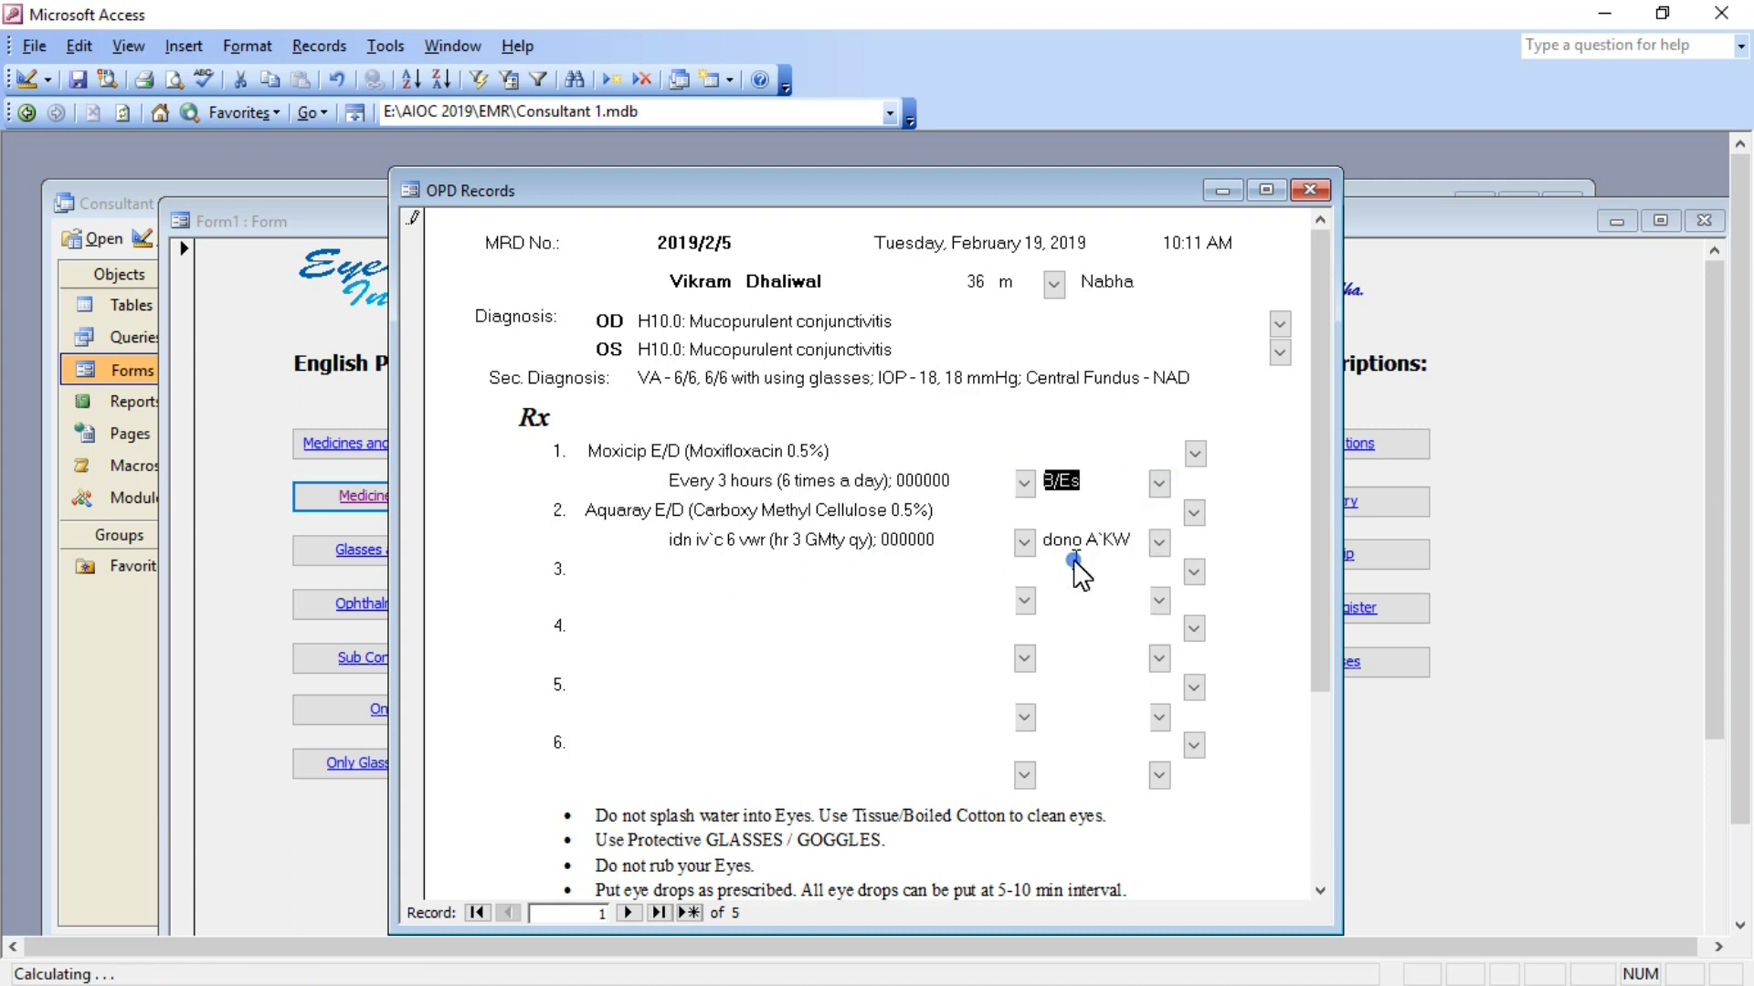
click(1022, 543)
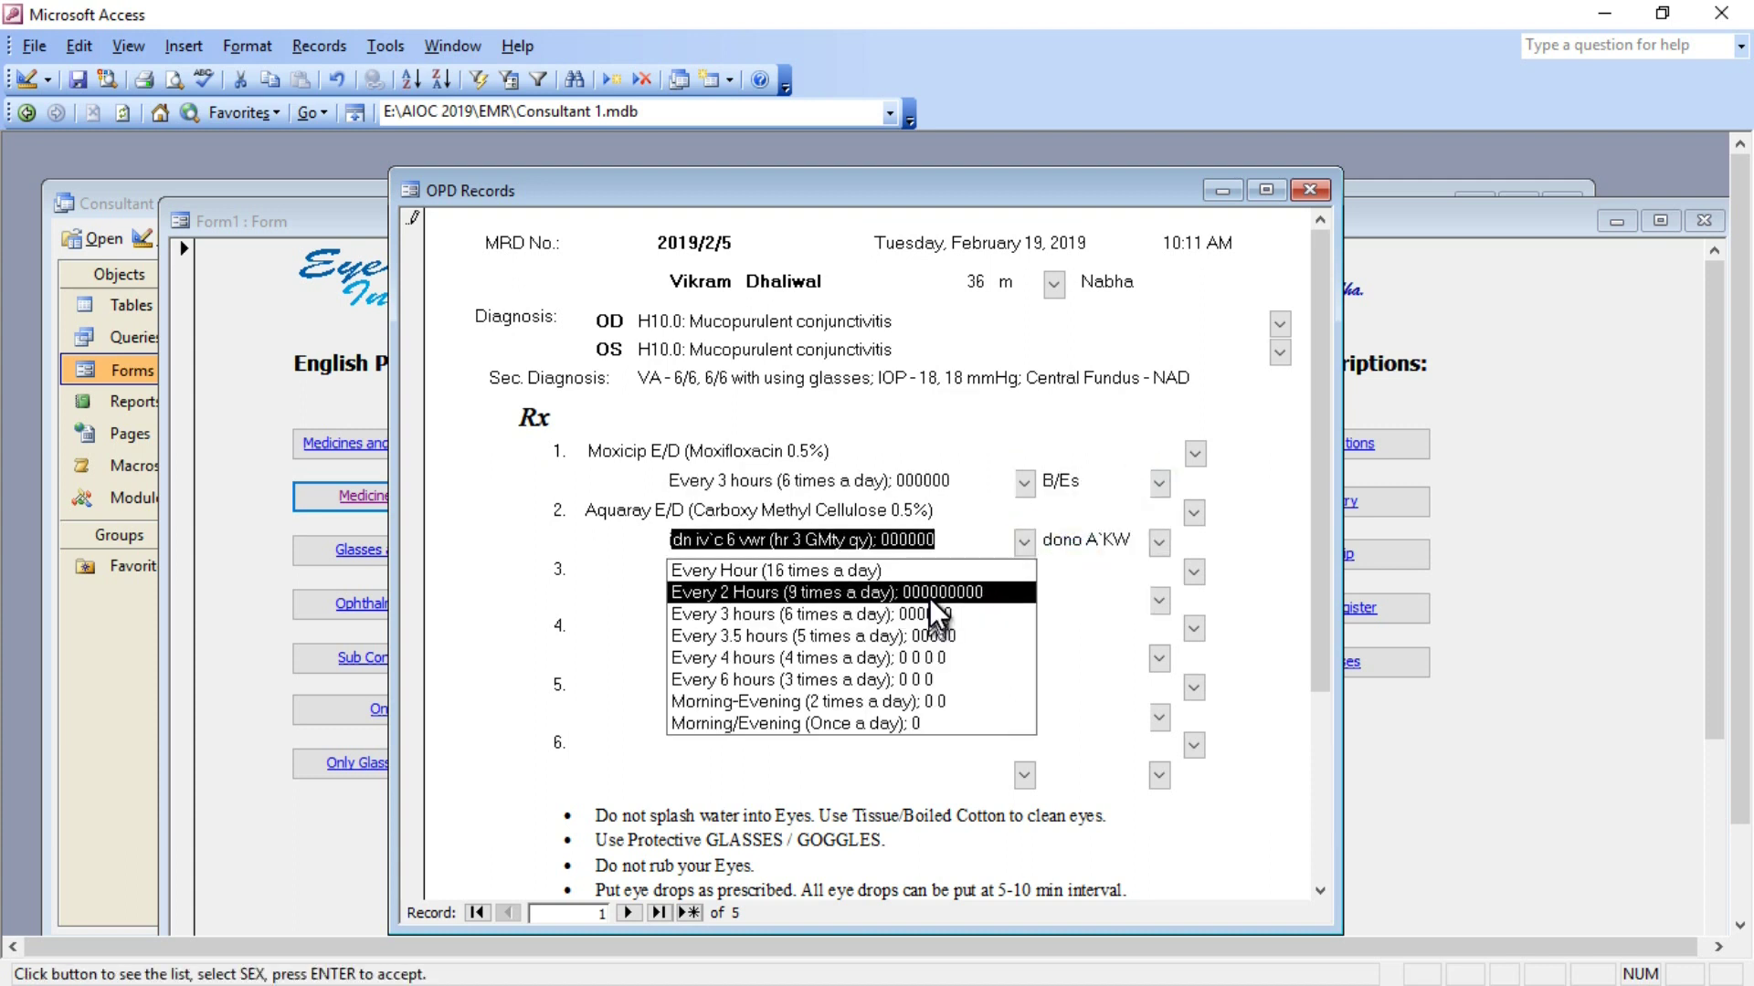
click(928, 614)
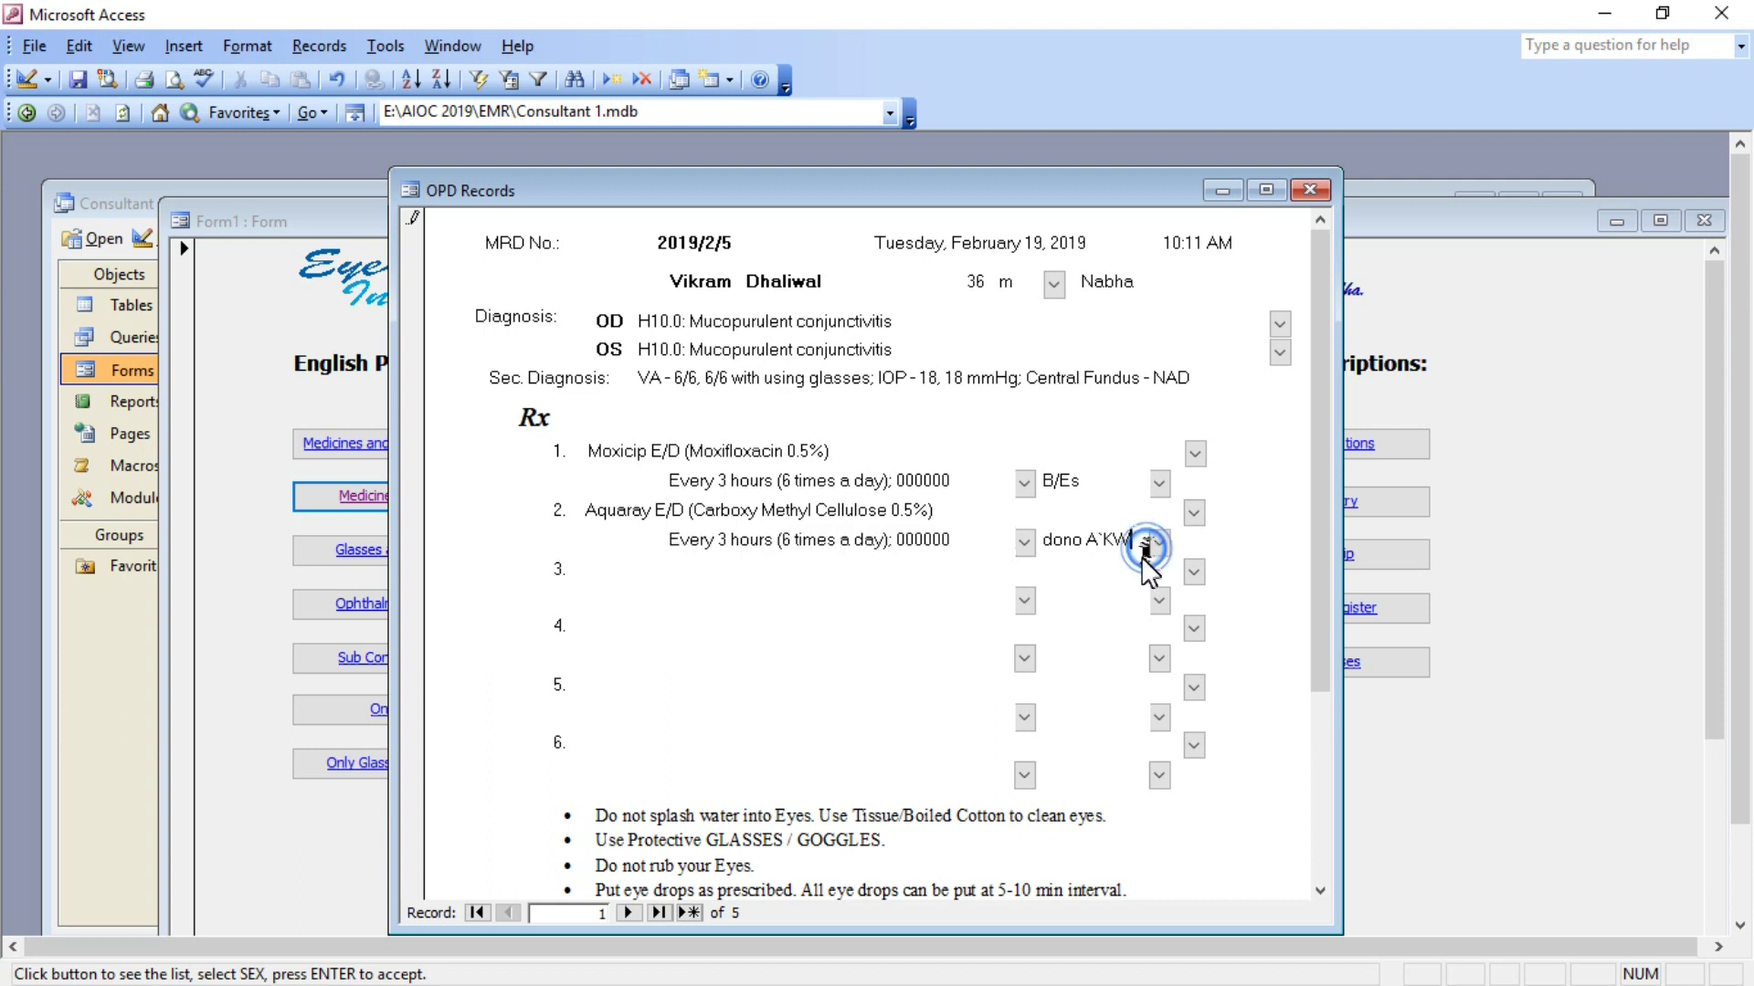
click(1159, 543)
click(1078, 615)
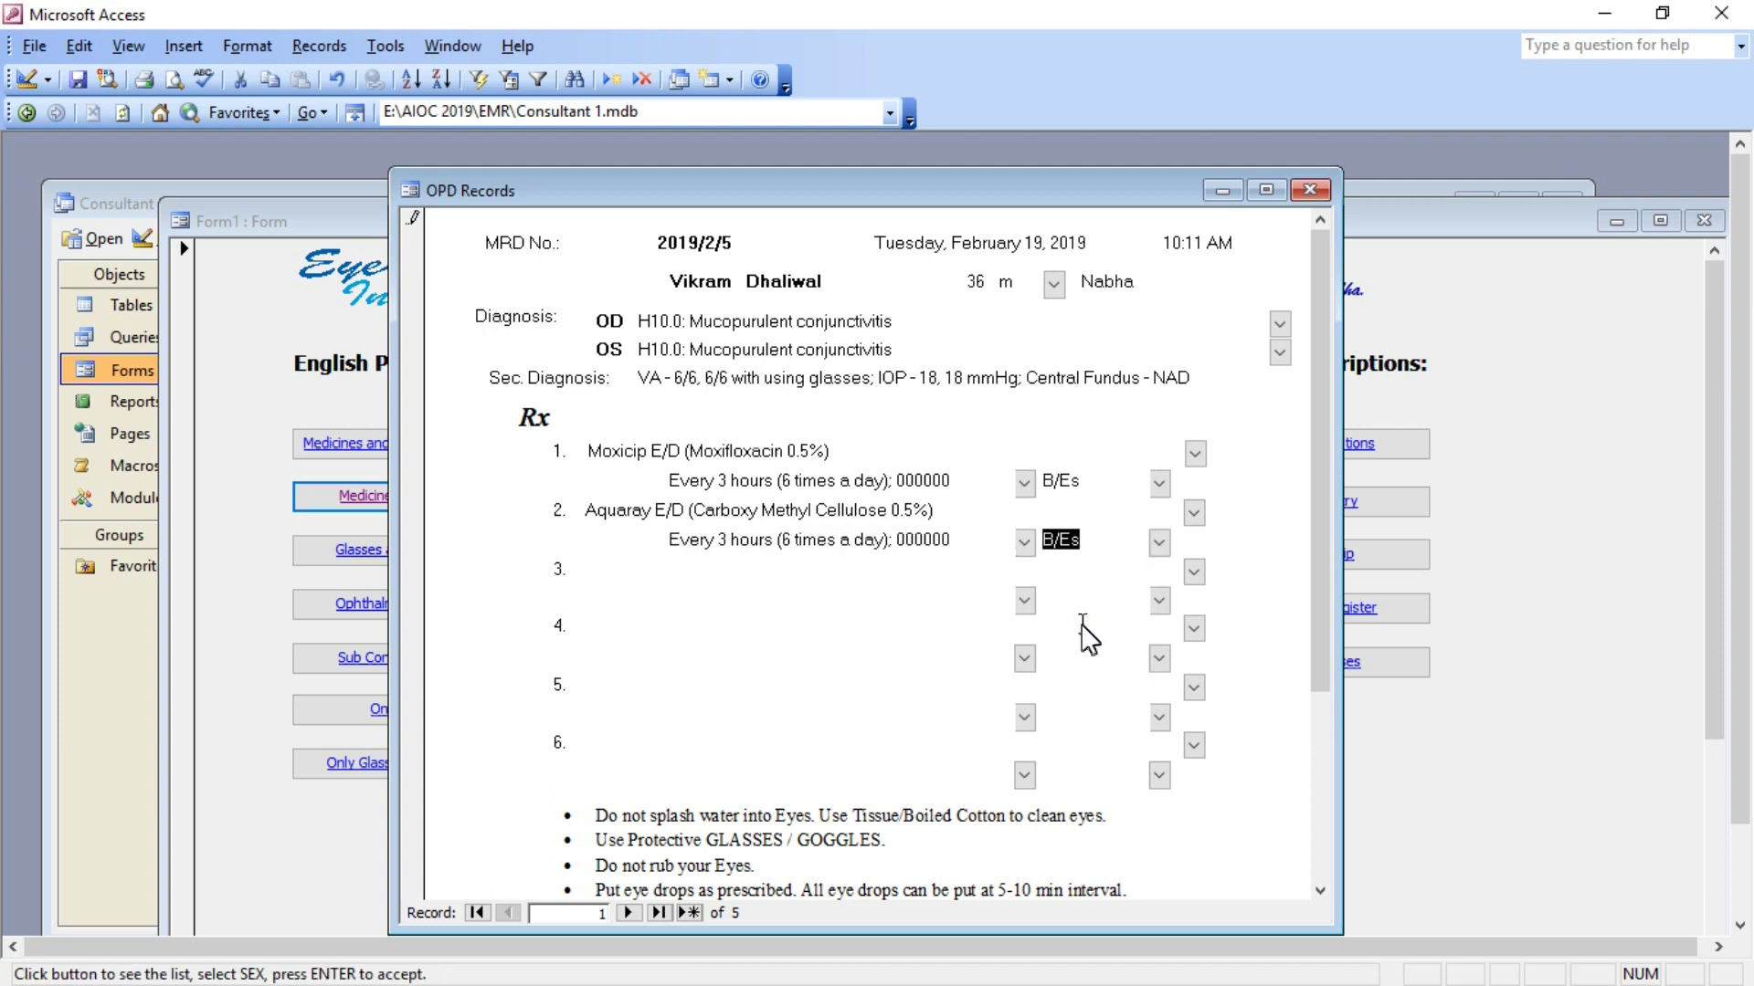
click(1309, 192)
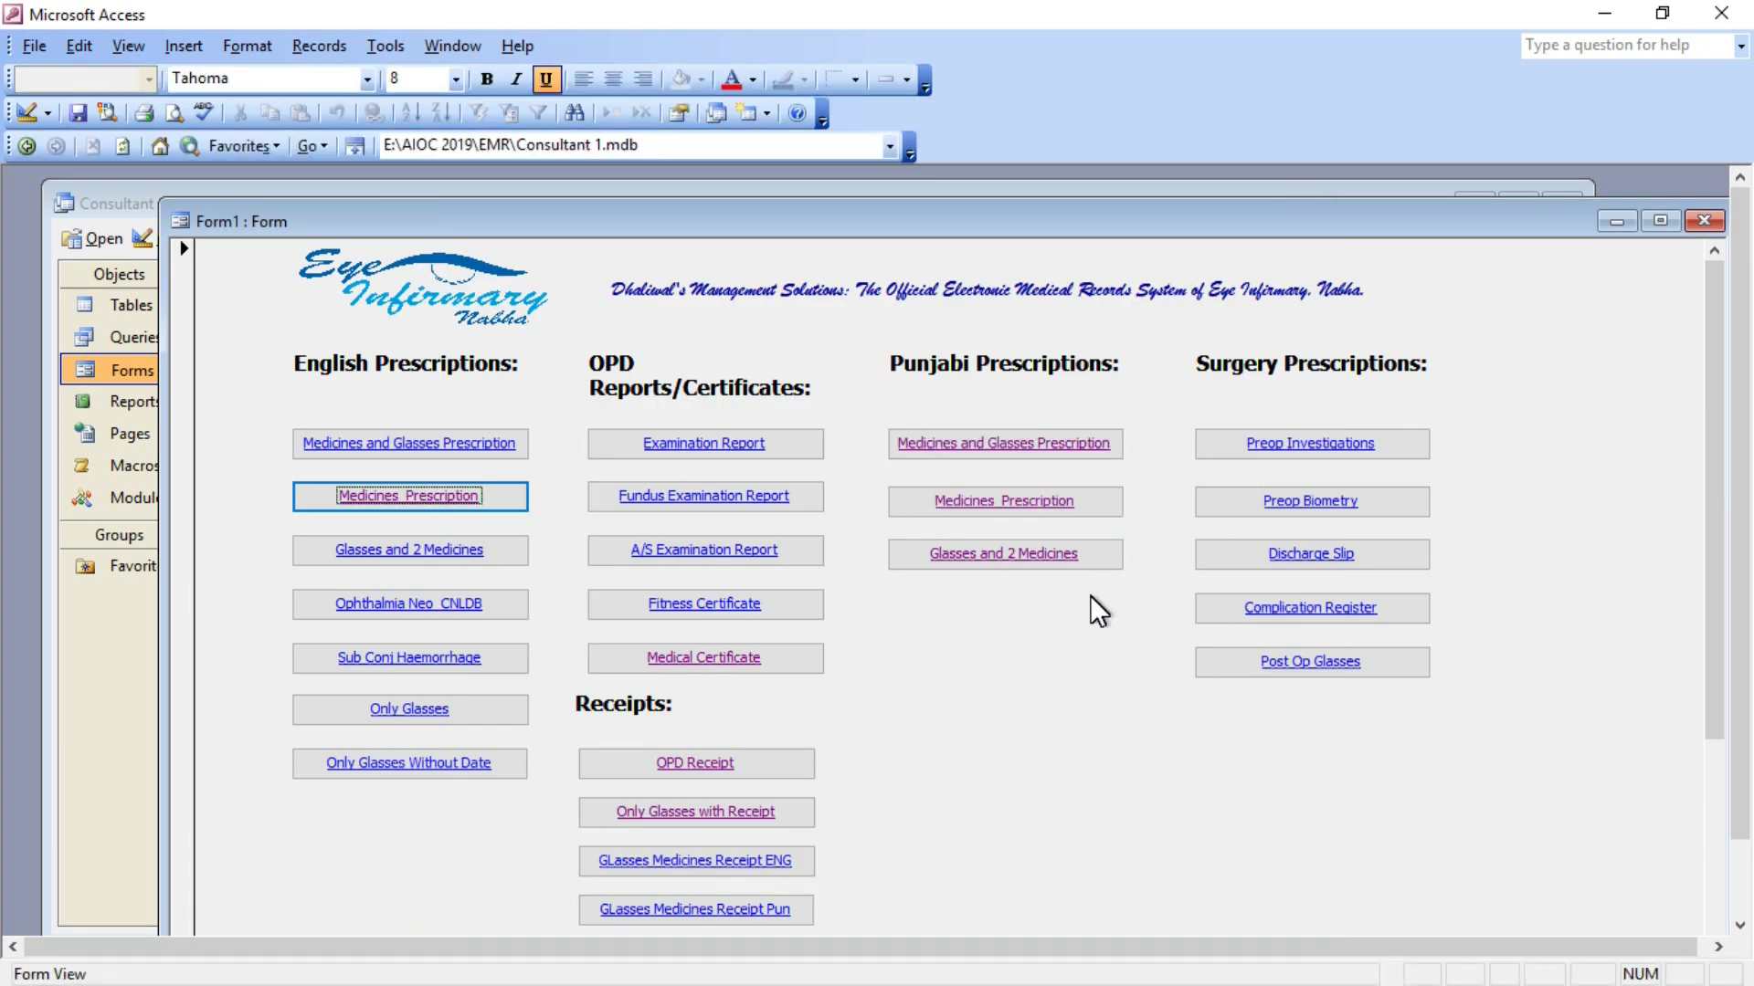
Exit Access, leaving the EMR folder with the three databases in File Explorer.
click(1722, 12)
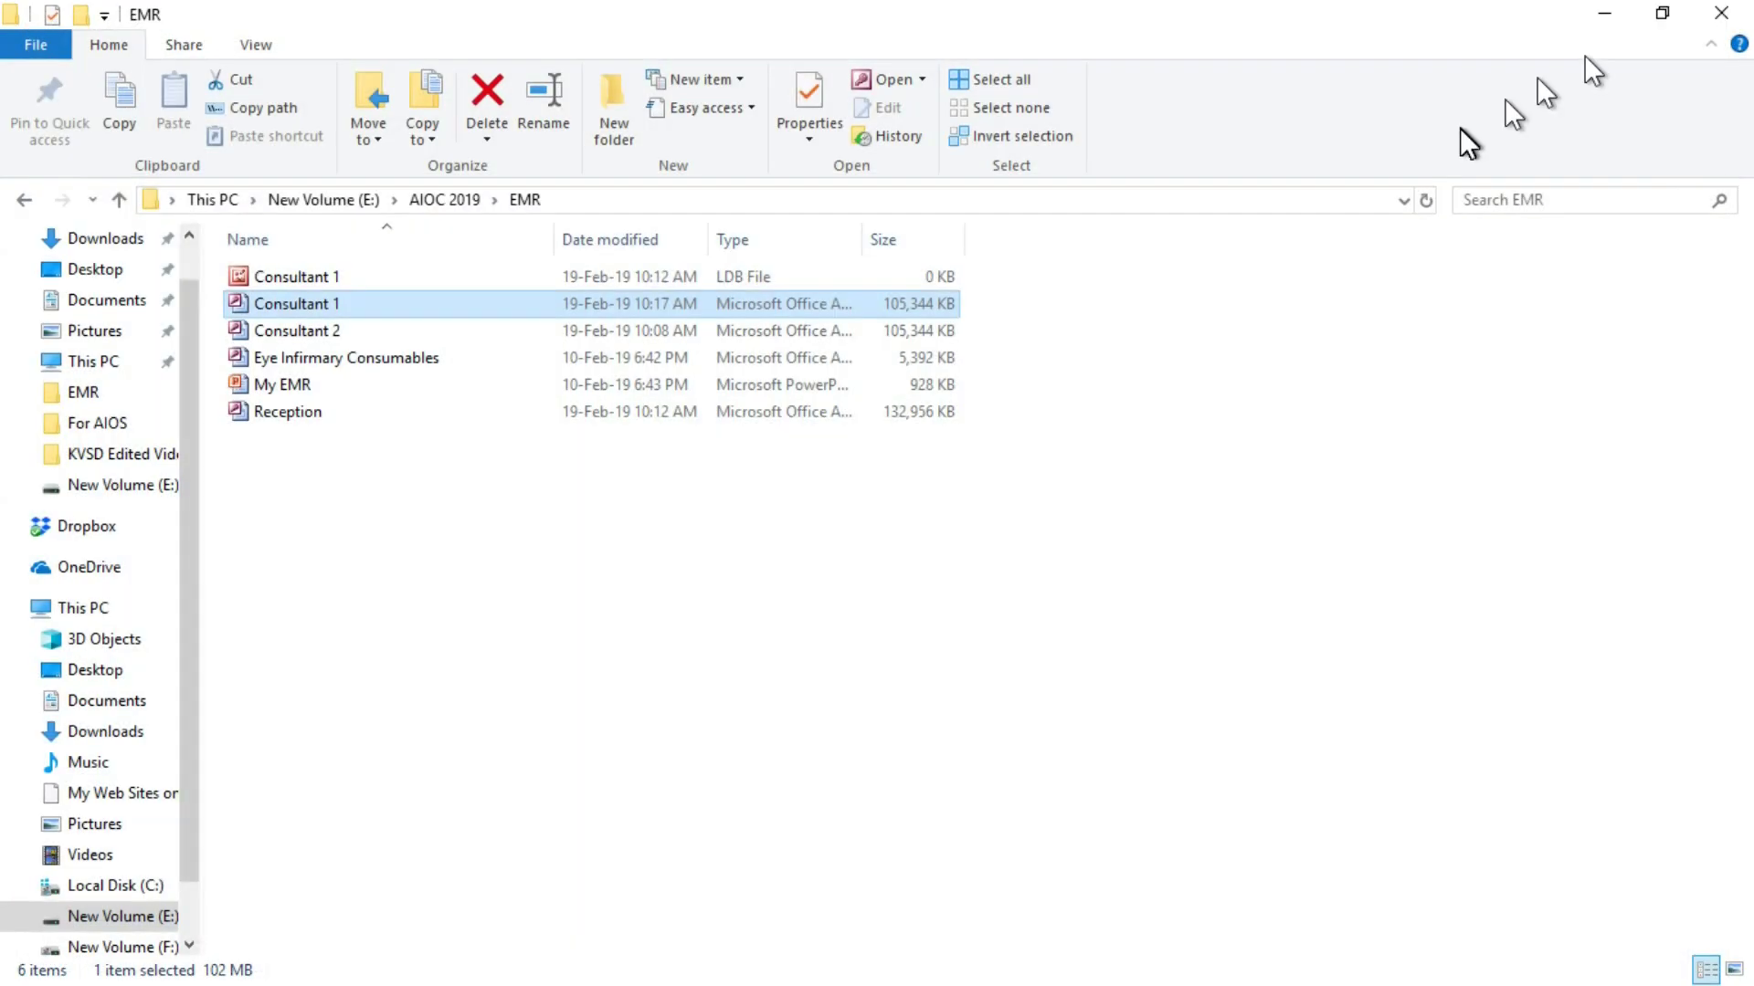